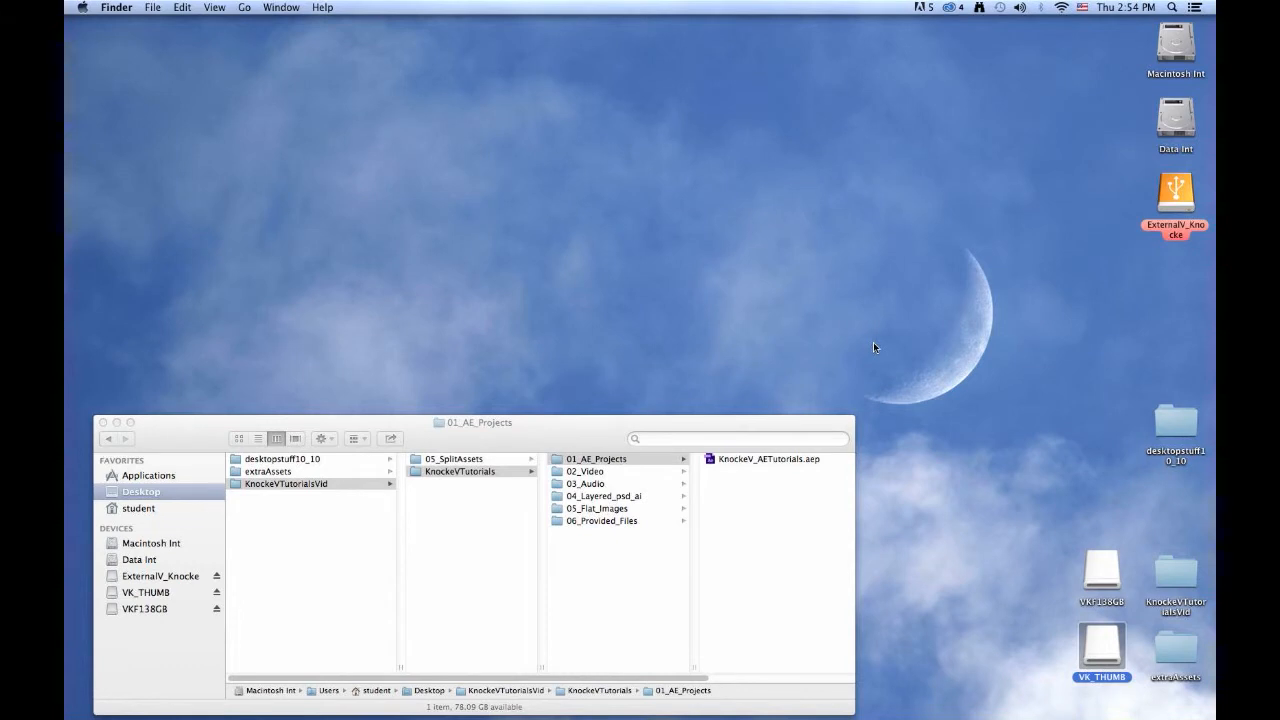
- Open the 05_SplitAssets folder and preview the two JPEG images, file000436875444.jpg and file000554373711.jpg
click(450, 461)
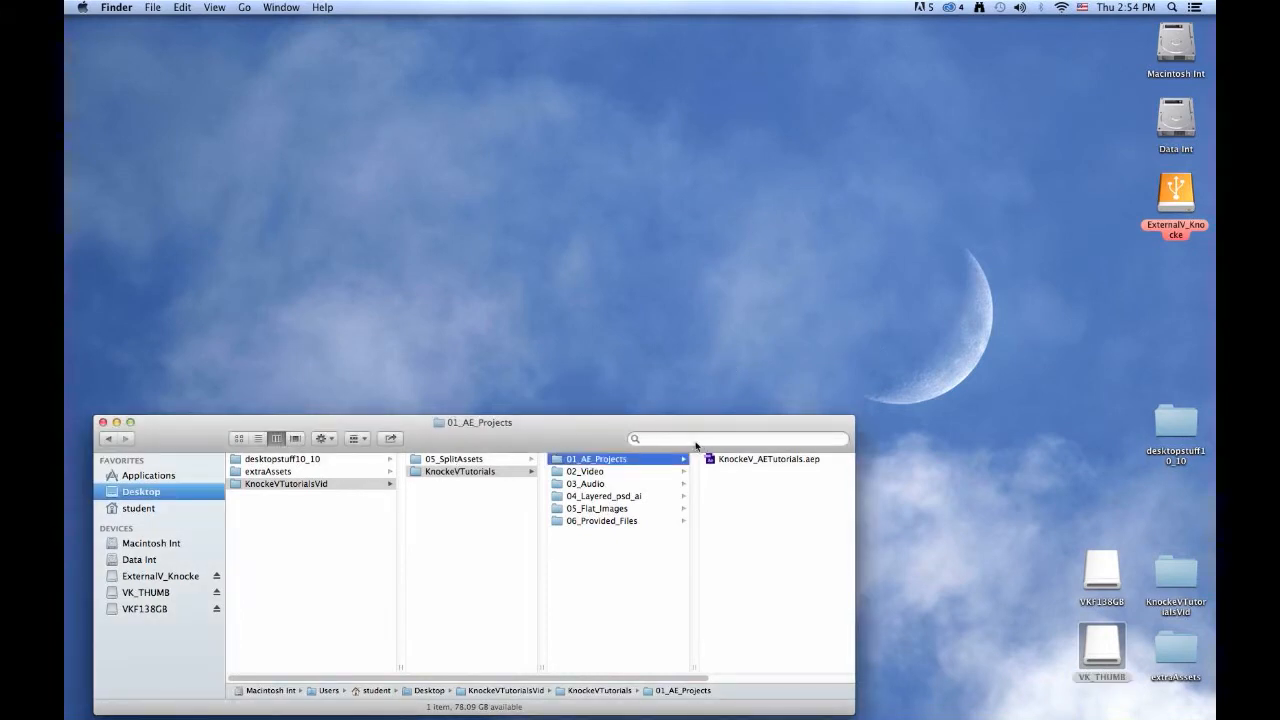
click(417, 458)
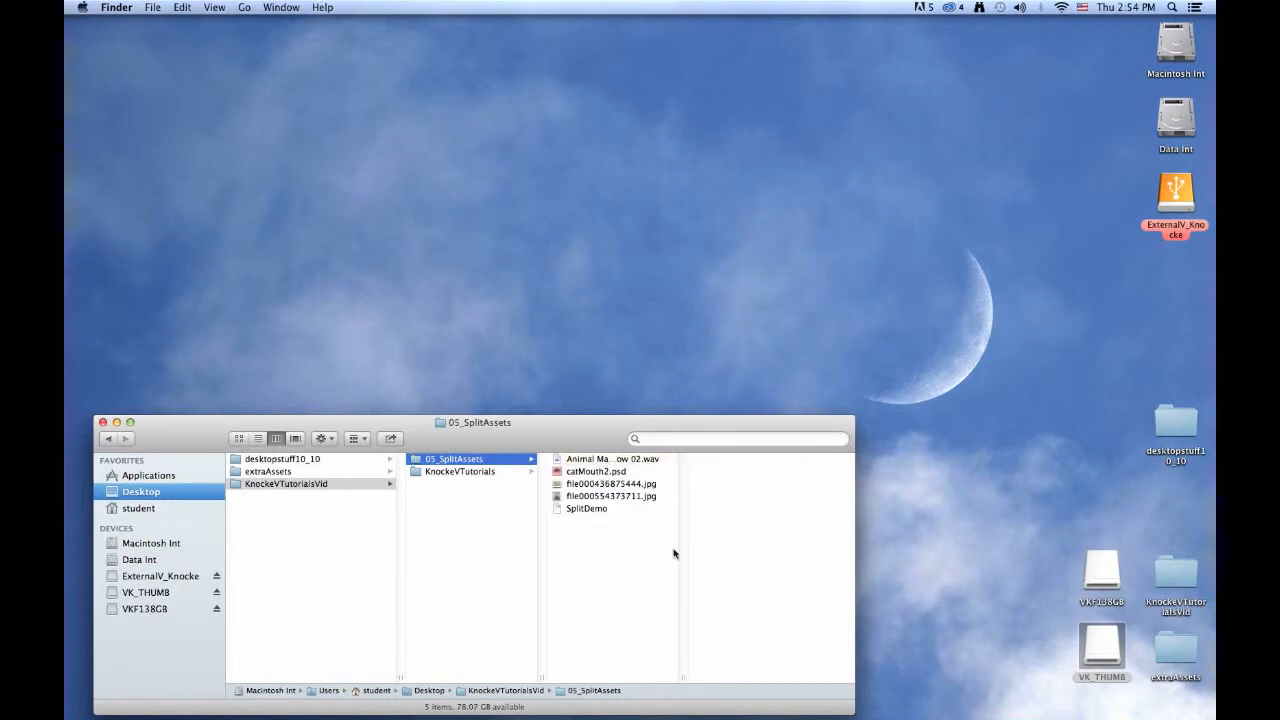
drag(686, 677, 888, 667)
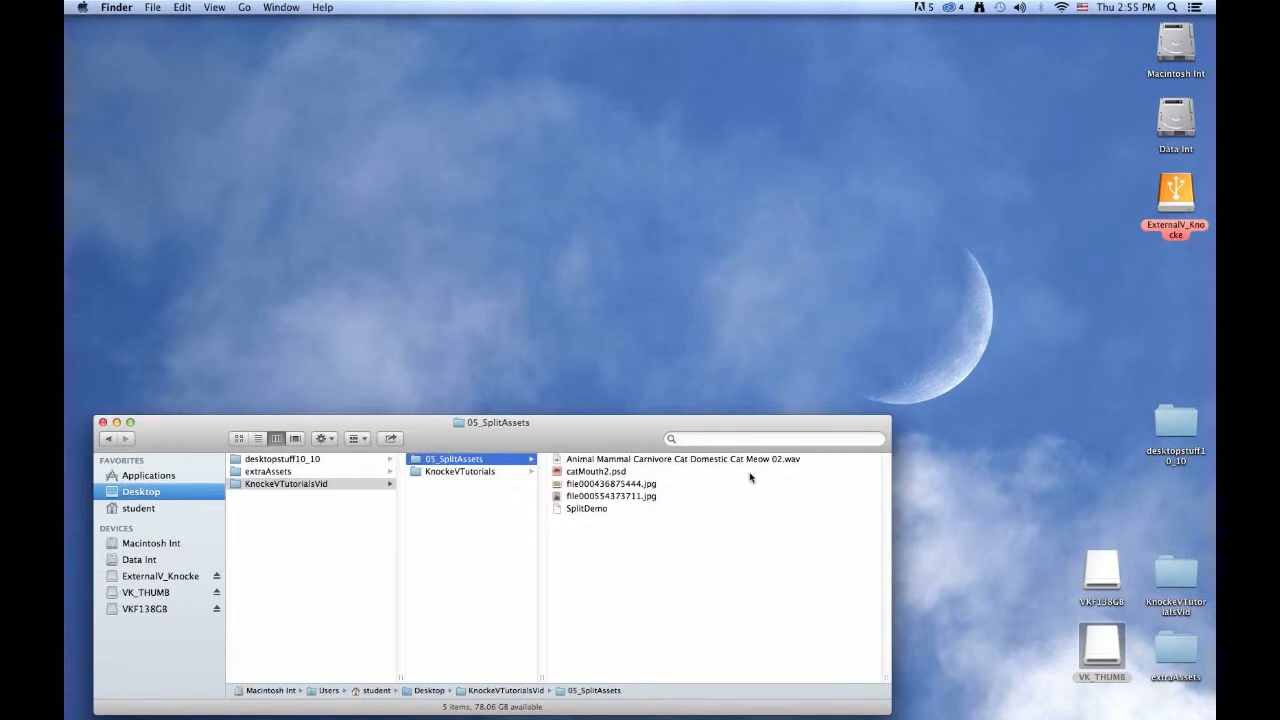
click(608, 486)
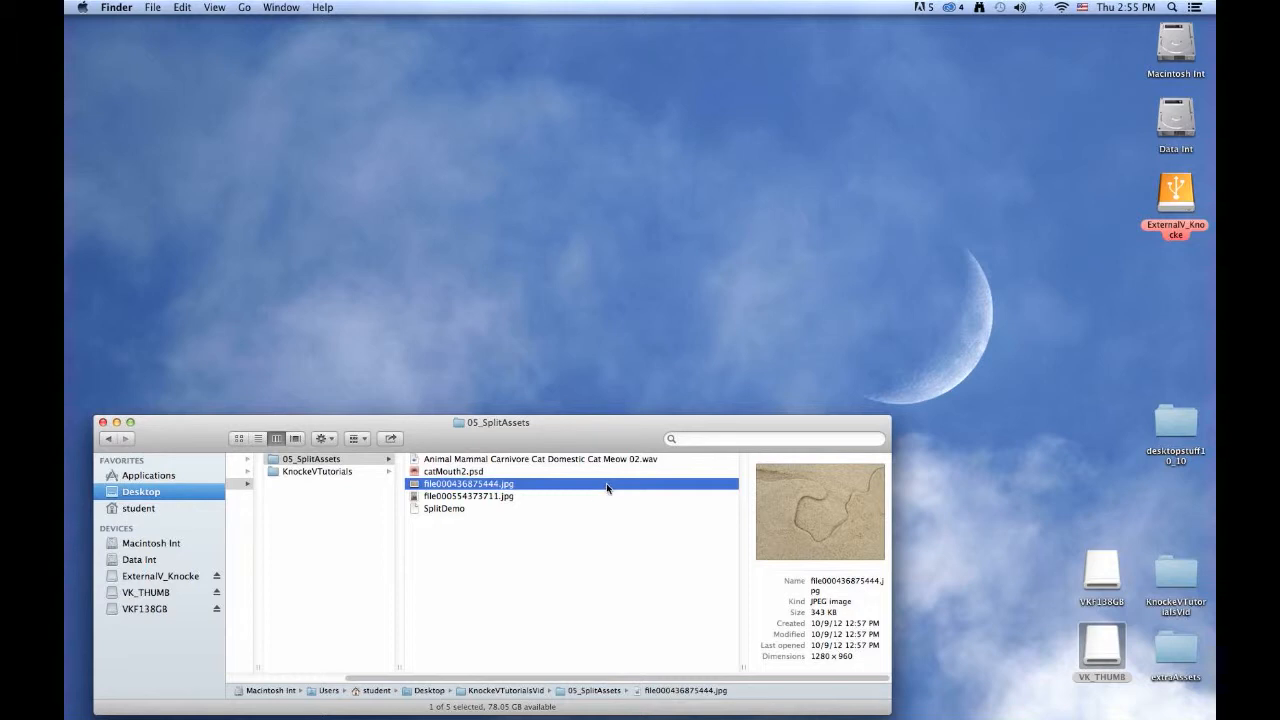
click(488, 497)
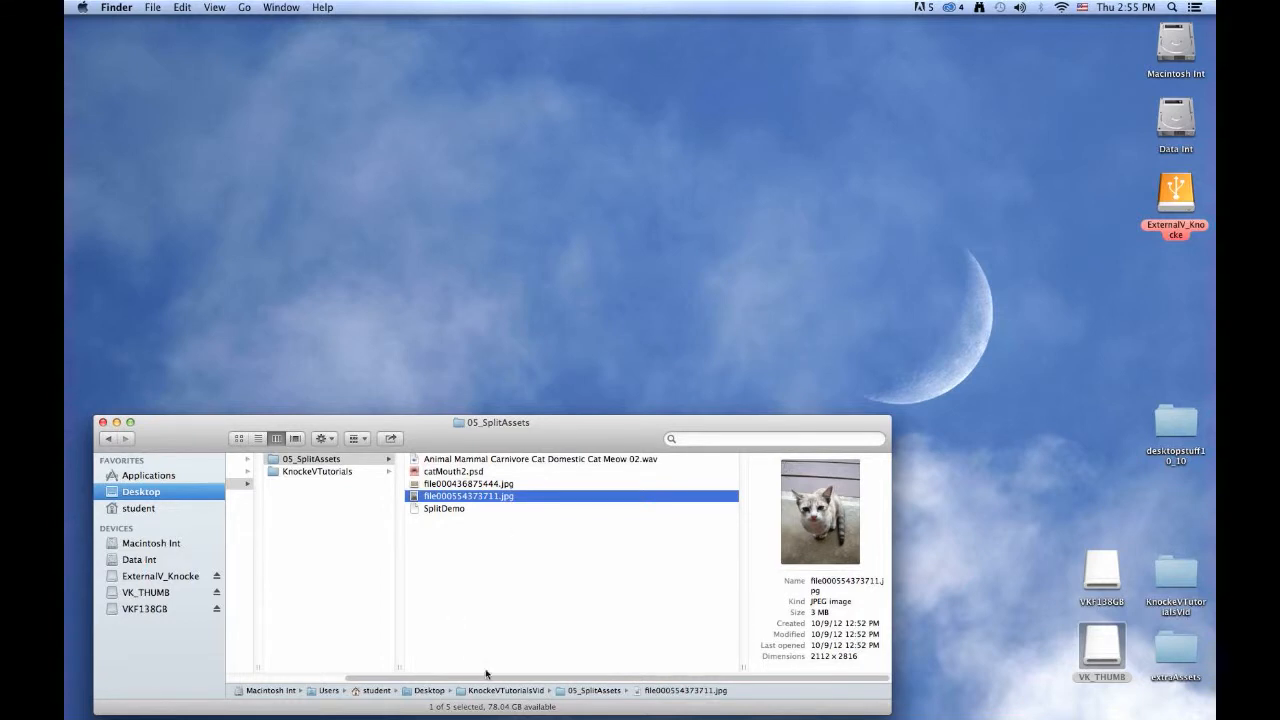
- Show 05_SplitAssets in a second file window and the tutorials project's subfolders in the first window
drag(490, 682, 400, 676)
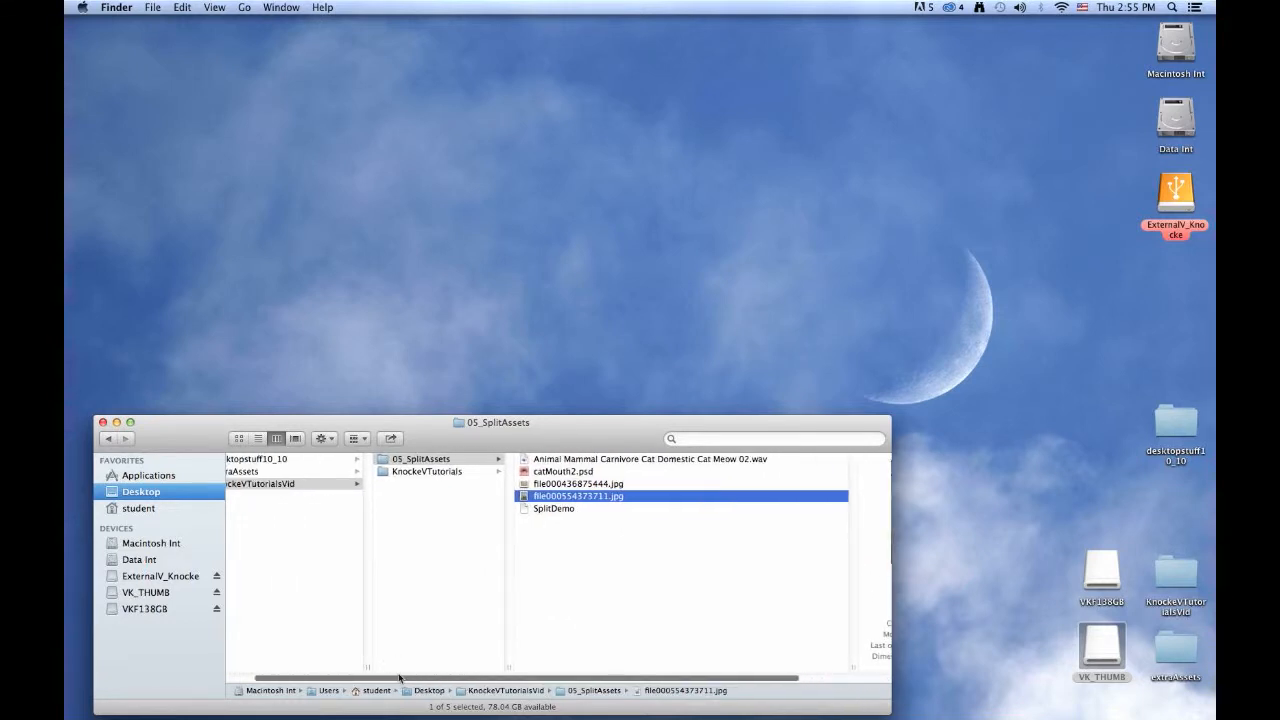
click(1175, 148)
double_click(1150, 189)
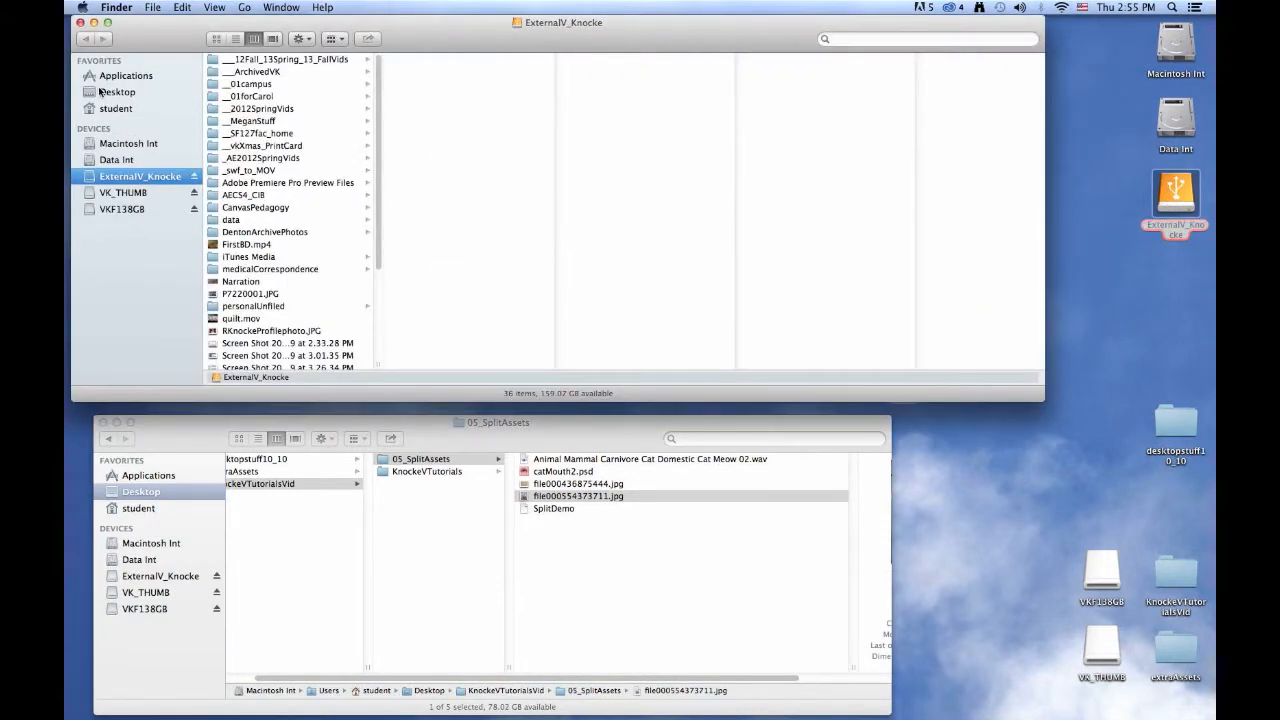
click(100, 91)
click(262, 83)
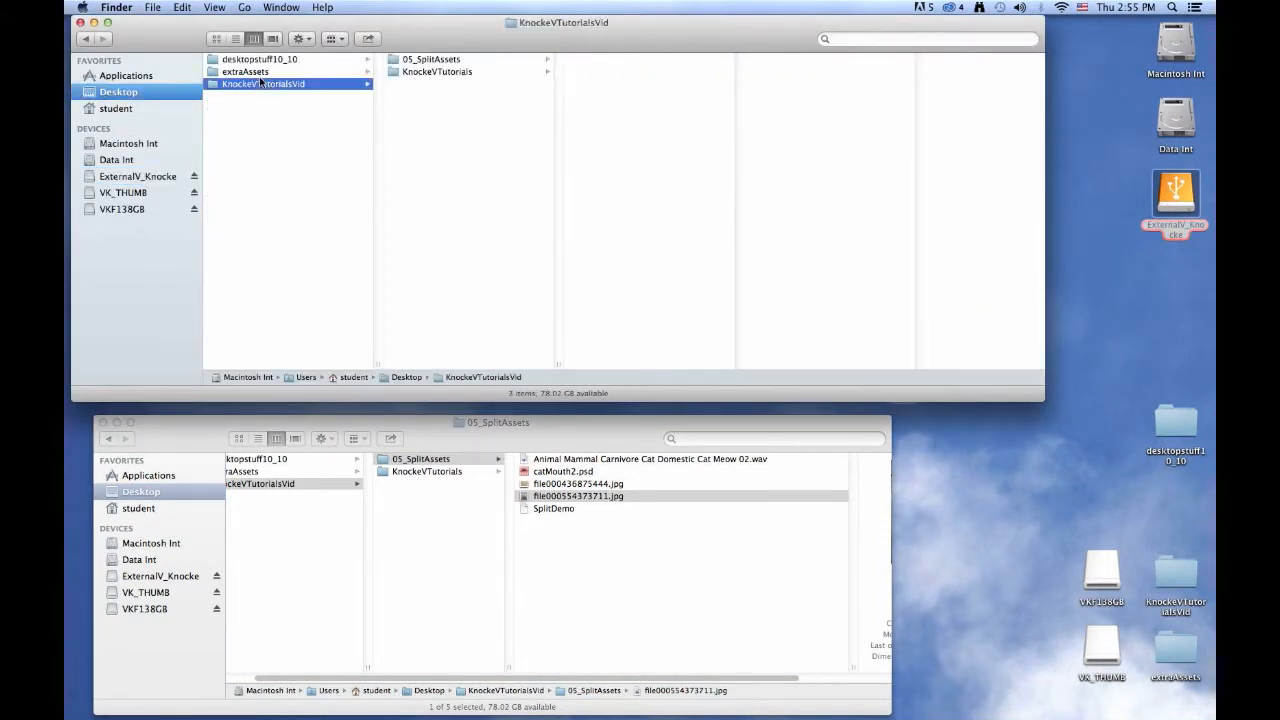
click(406, 59)
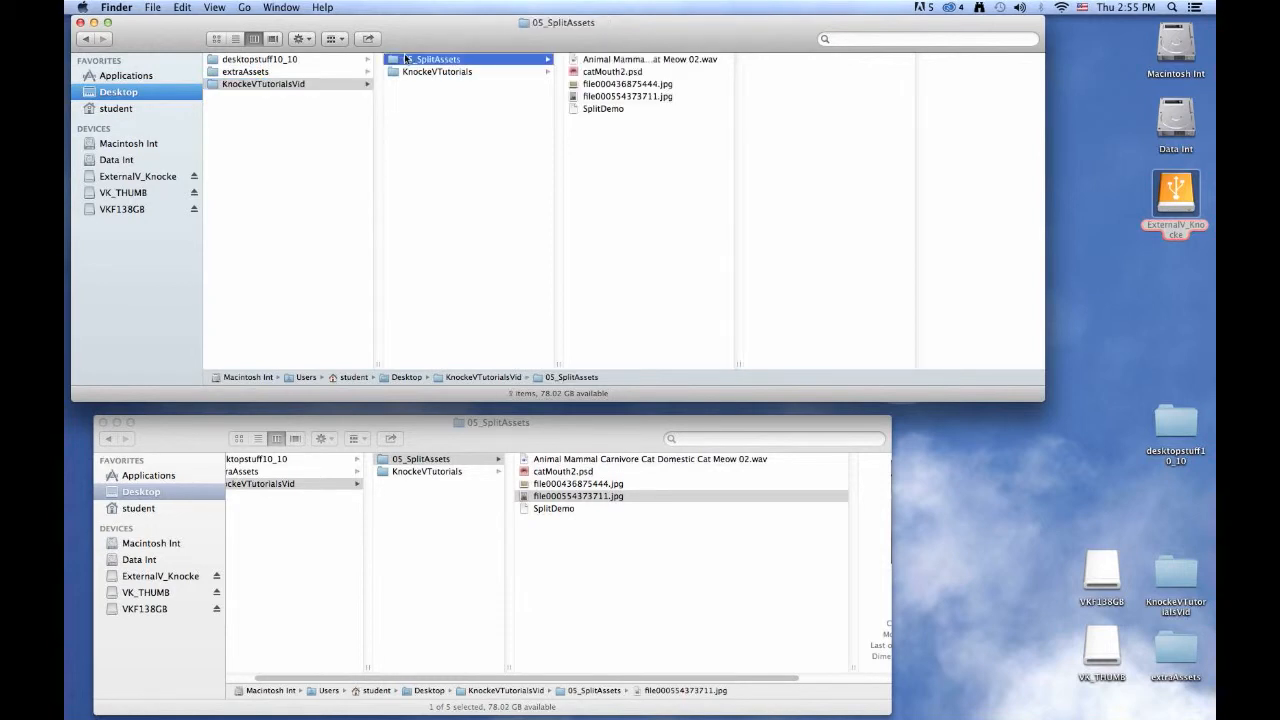
click(386, 474)
click(387, 473)
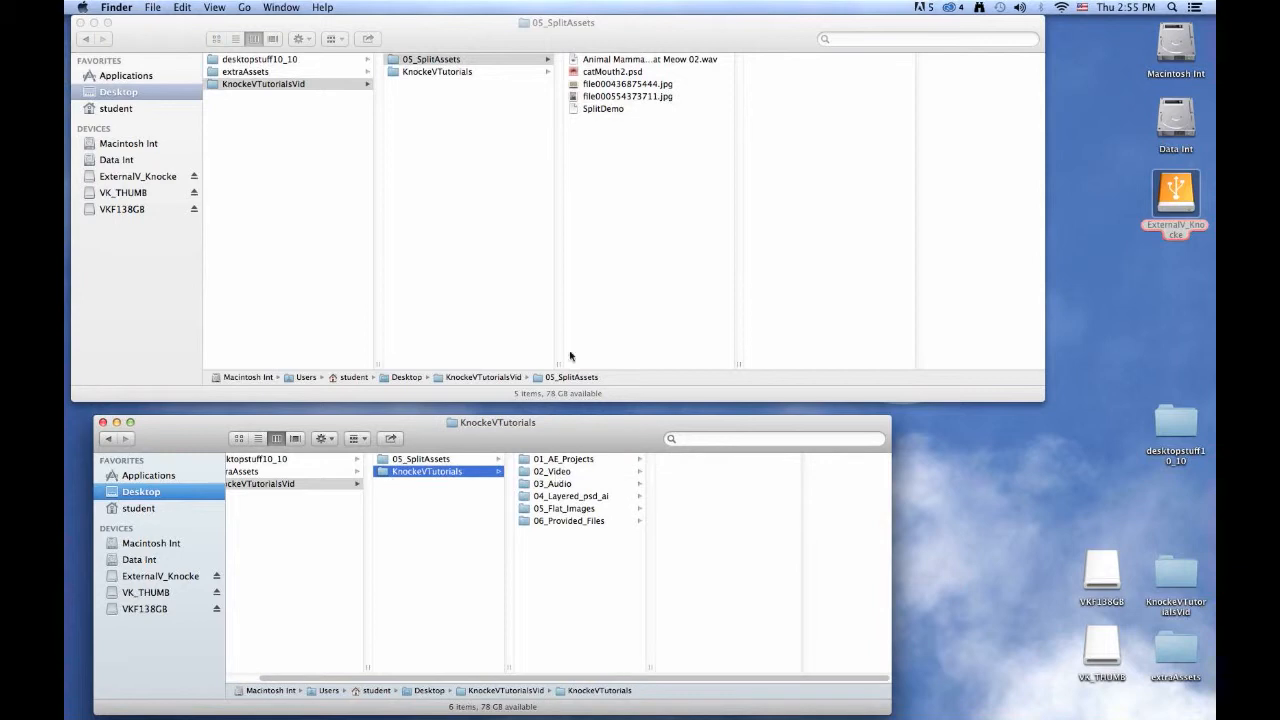
- Move the cat meow WAV file into 03_Audio and both JPEG images into 05_Flat_Images
click(574, 58)
drag(574, 58, 546, 490)
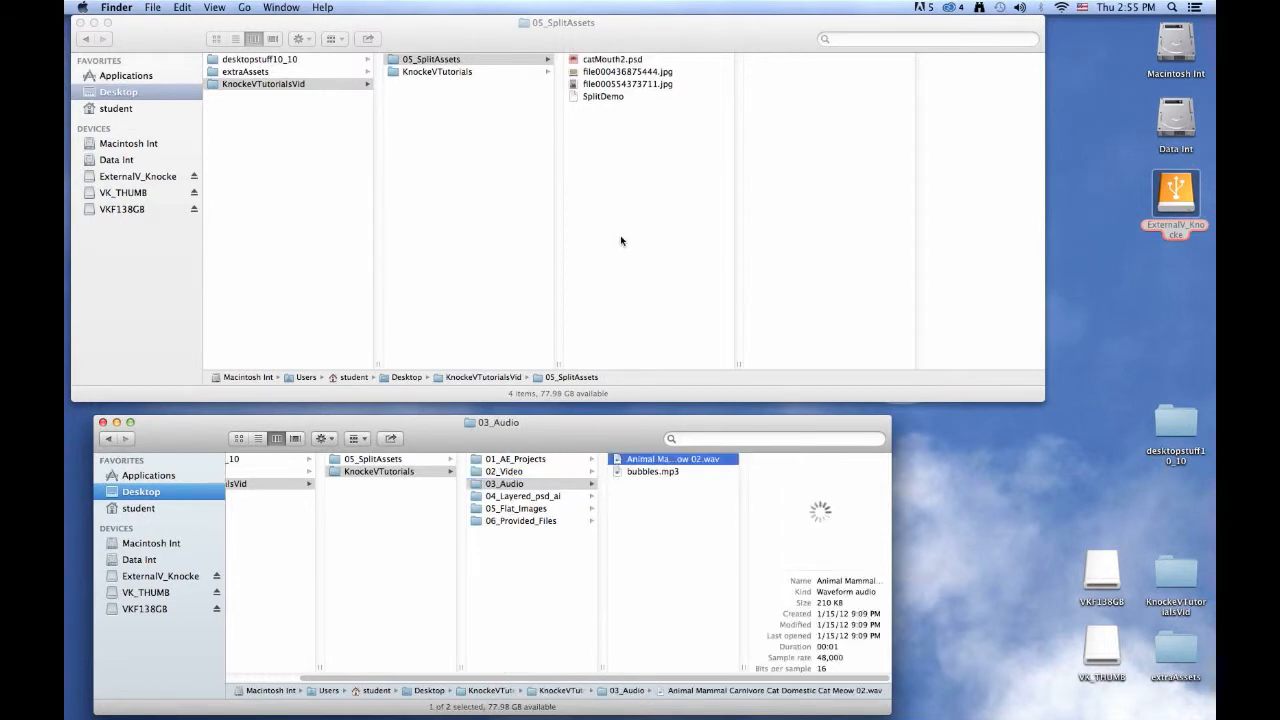
click(577, 74)
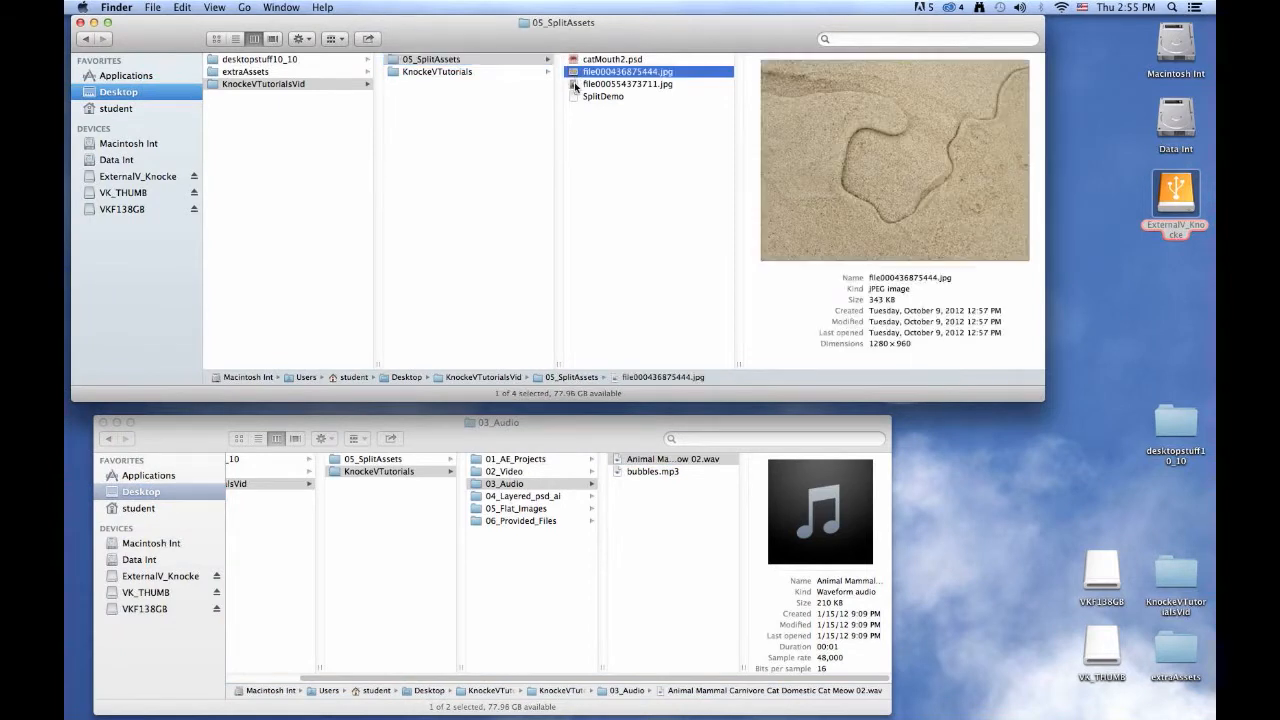
shift+click(576, 86)
drag(576, 86, 536, 514)
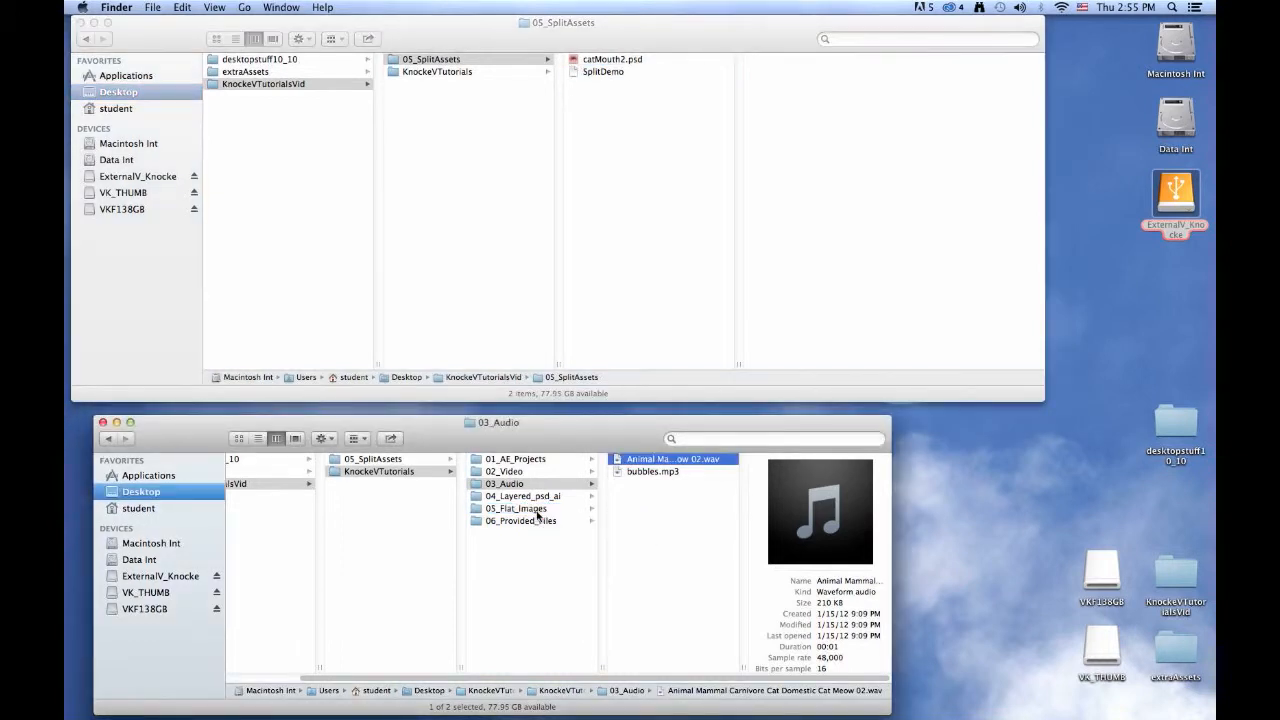
- Move catMouth2.psd from 05_SplitAssets into 04_Layered_psd_ai and check that folder's contents
click(573, 60)
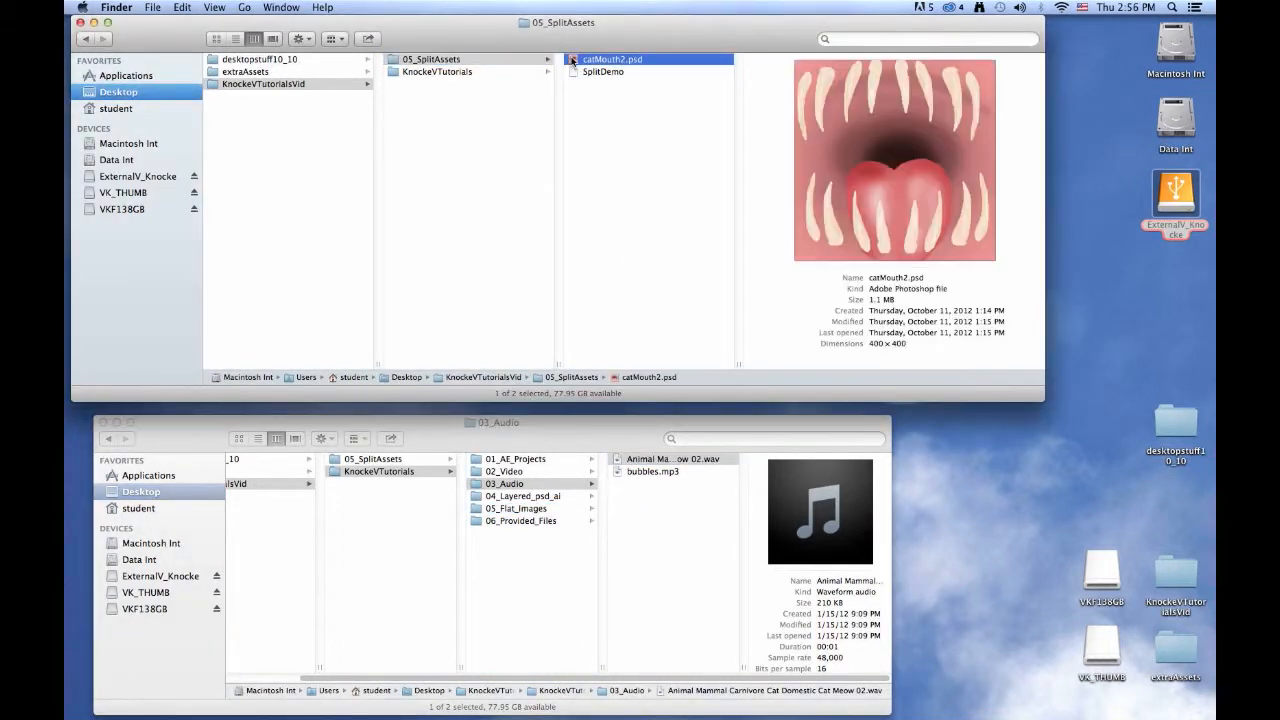
drag(573, 60, 543, 500)
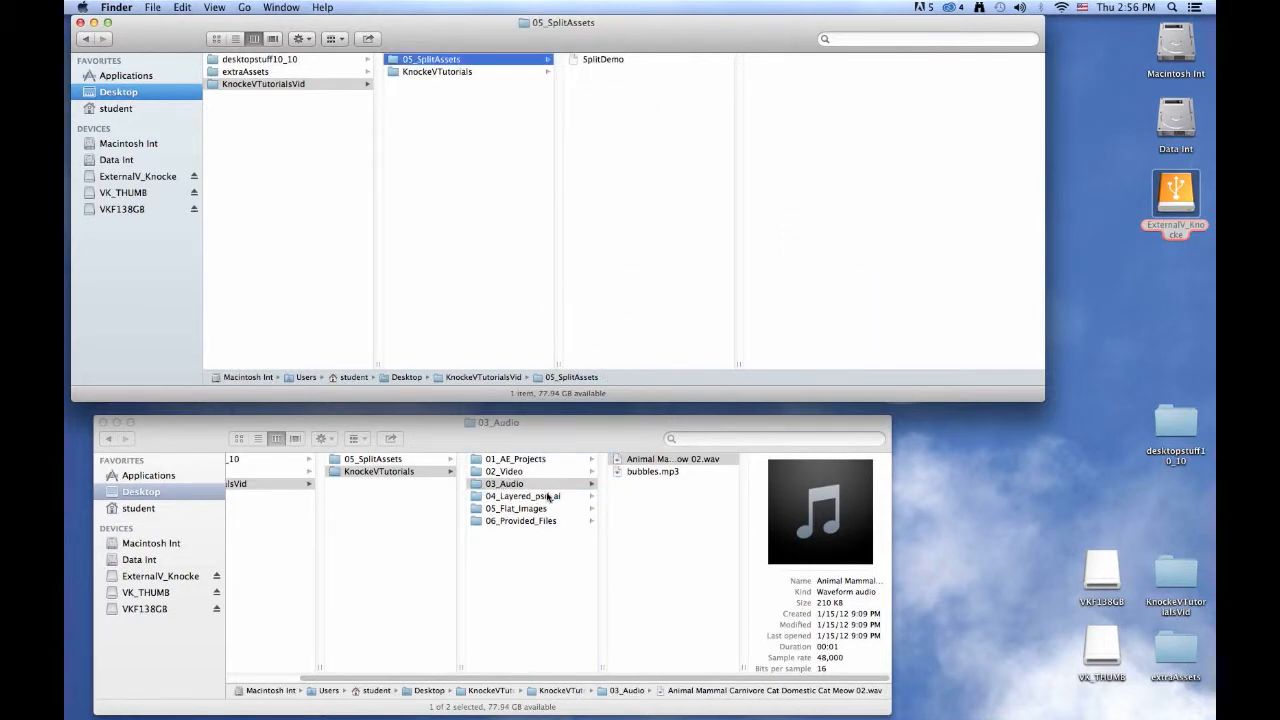
click(542, 497)
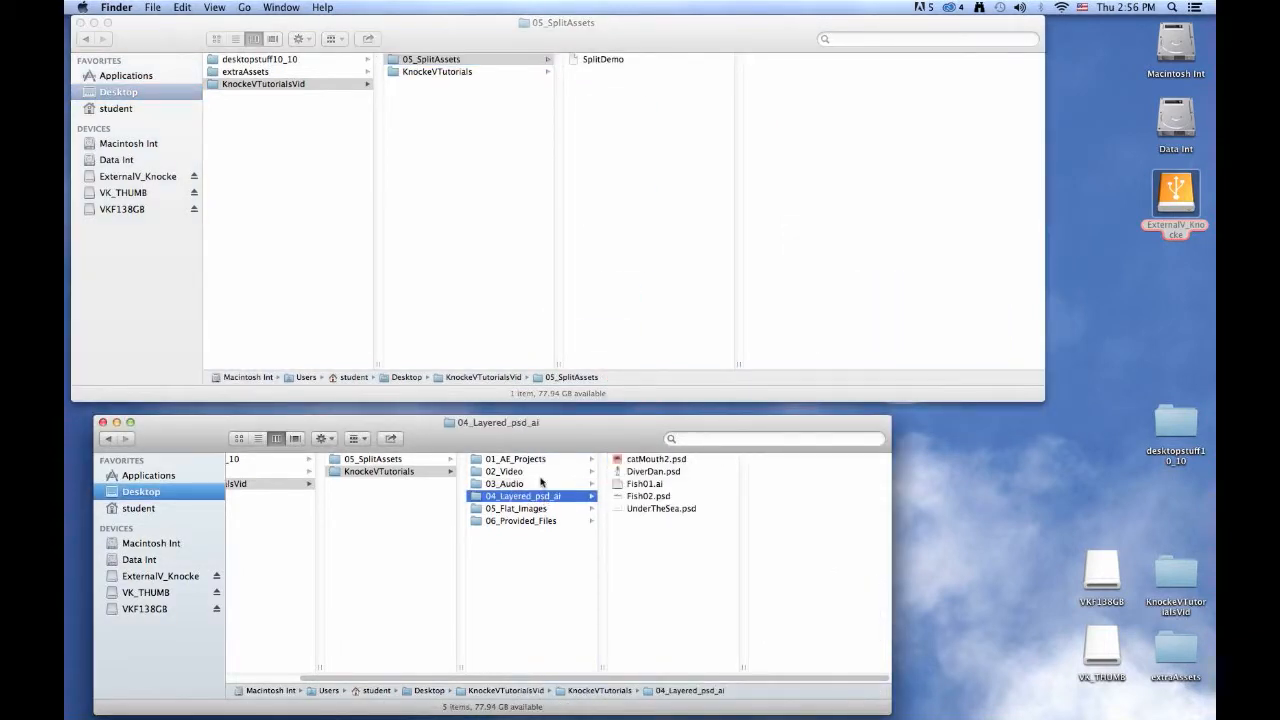
- Open file000436875444.jpg and file000554373711.jpg from the 05_Flat_Images folder in Photoshop
click(540, 509)
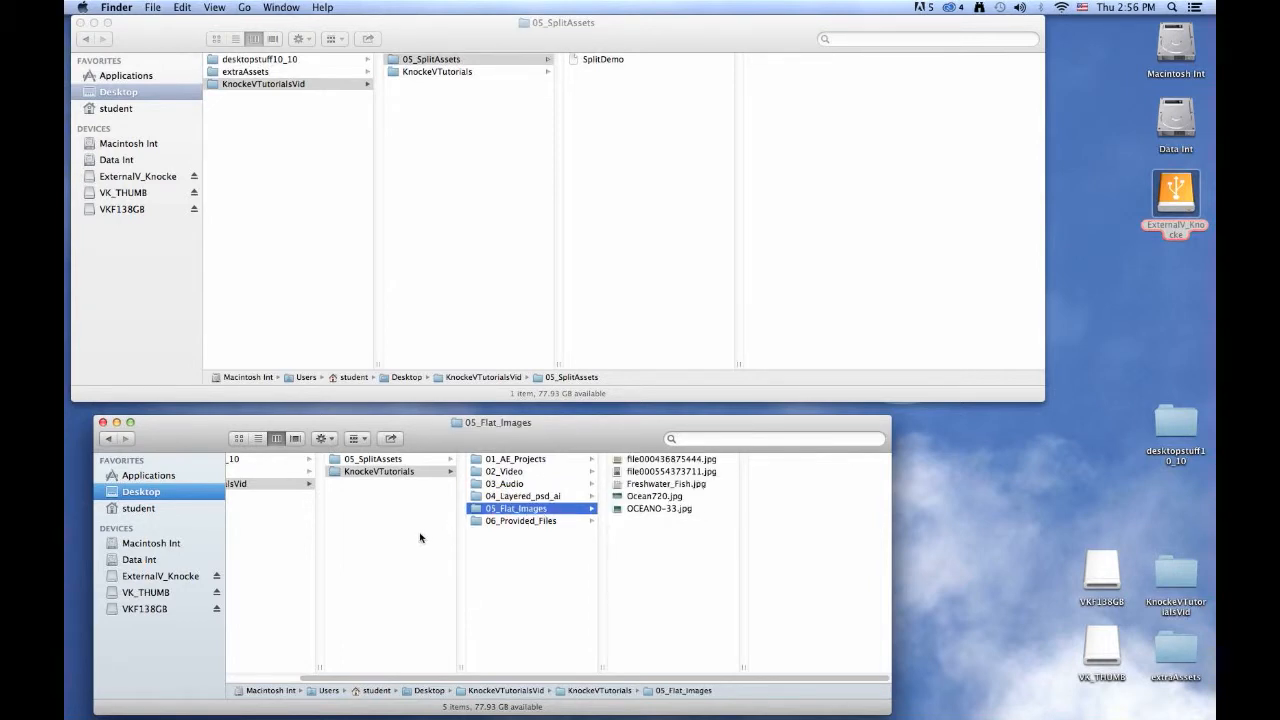
click(626, 460)
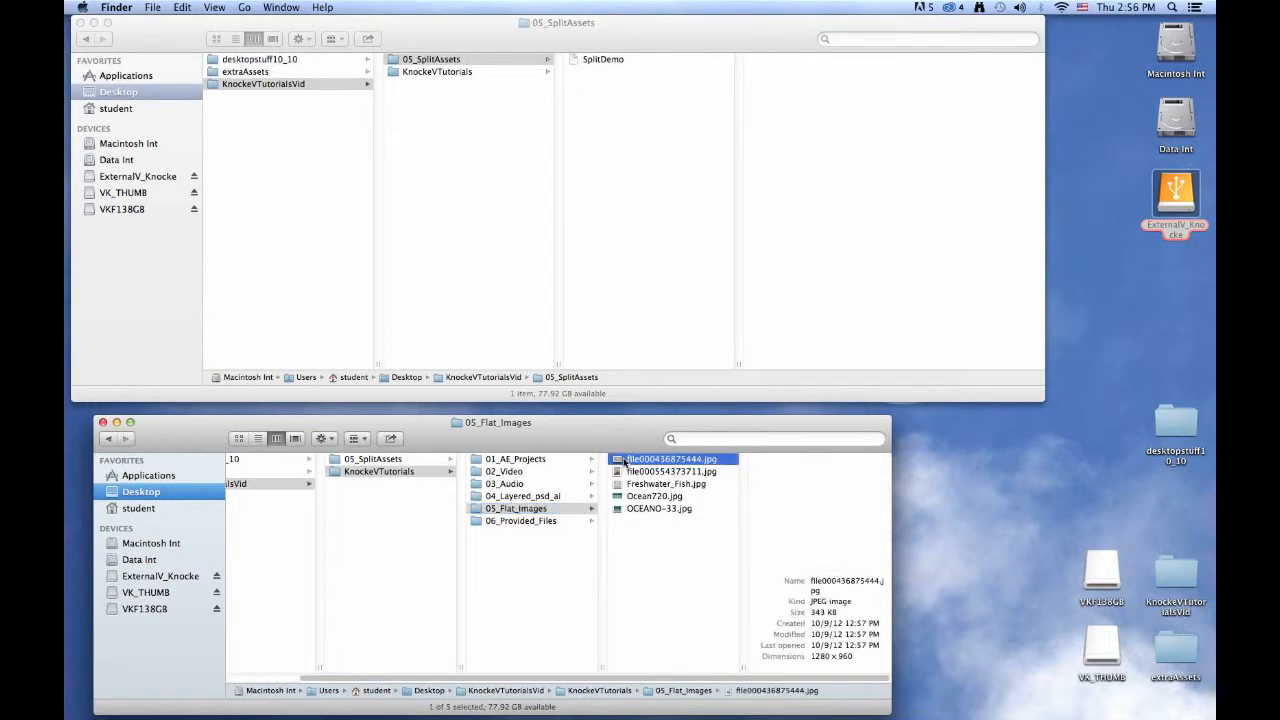
shift+click(627, 472)
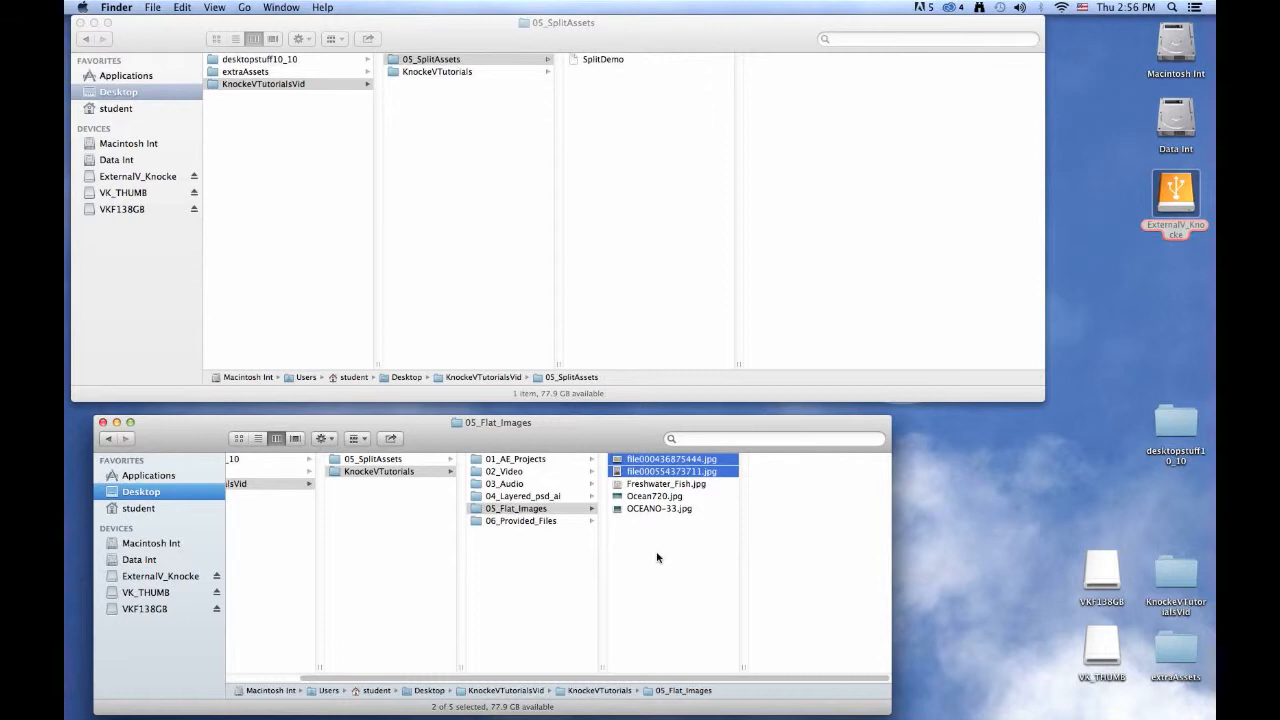
drag(618, 459, 742, 704)
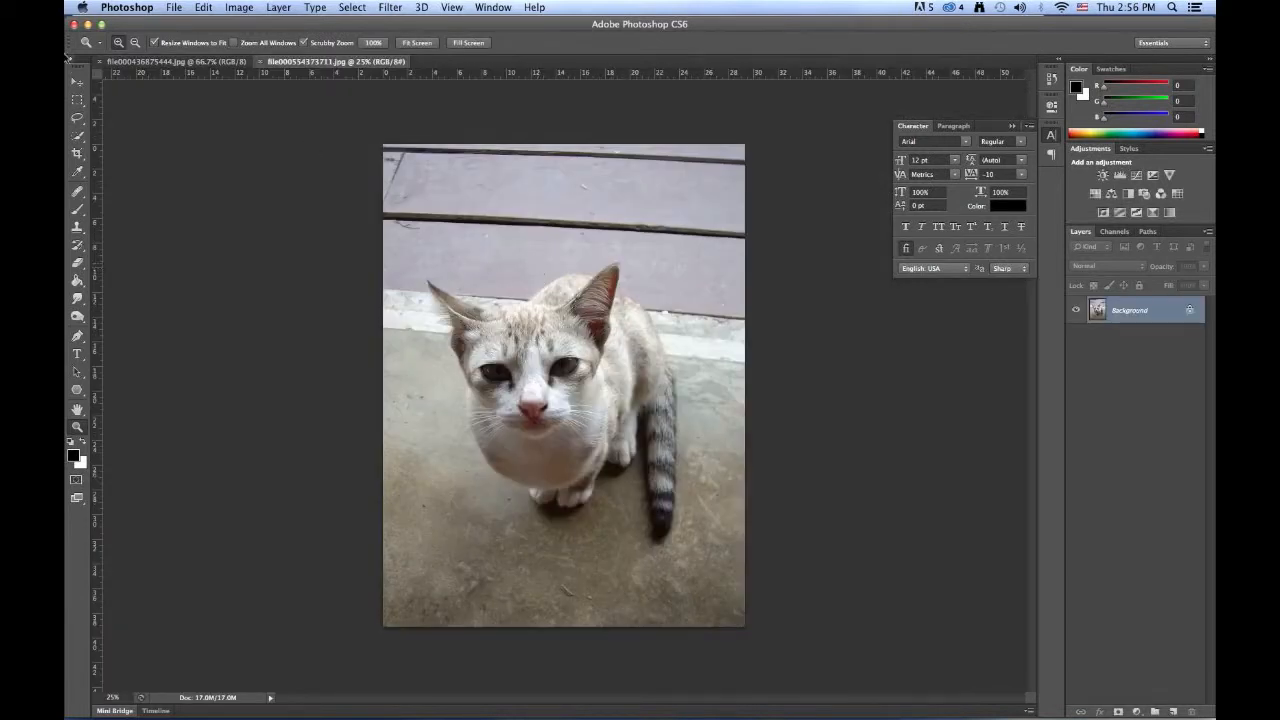
- Resize the cat image to a width of 900 pixels with proportions constrained
click(77, 80)
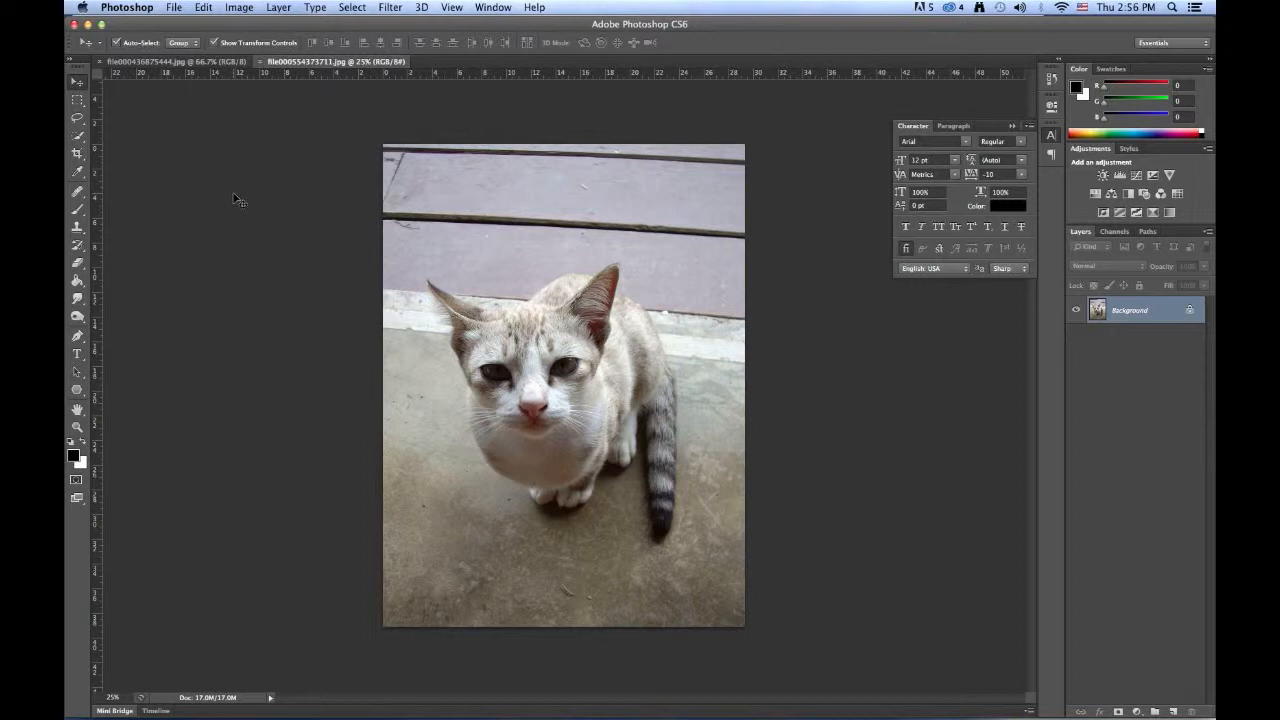
click(239, 9)
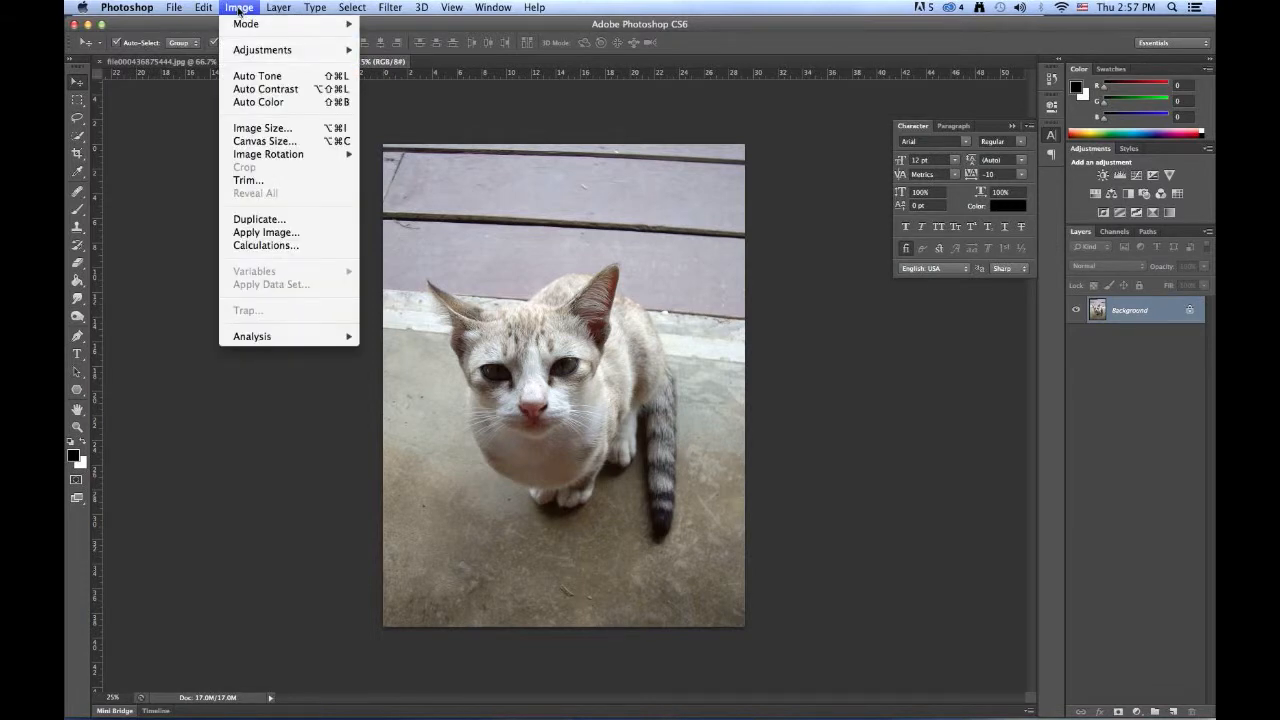
click(261, 129)
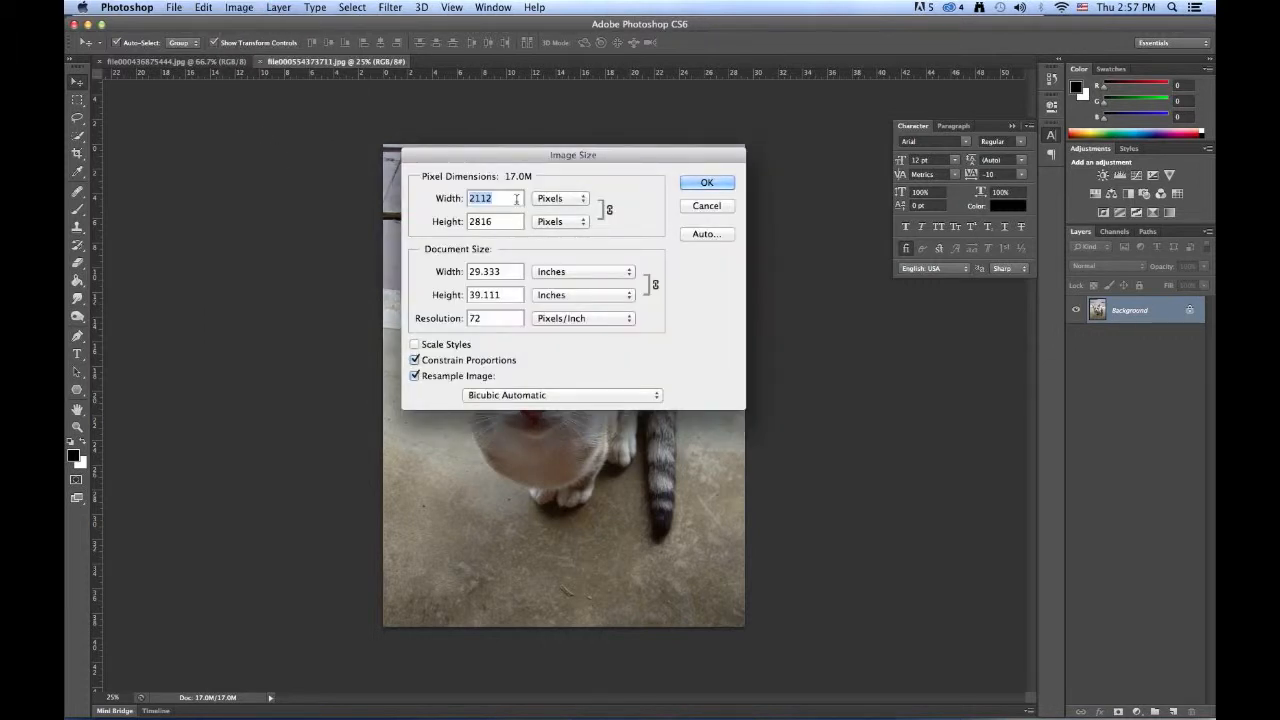
text(900)
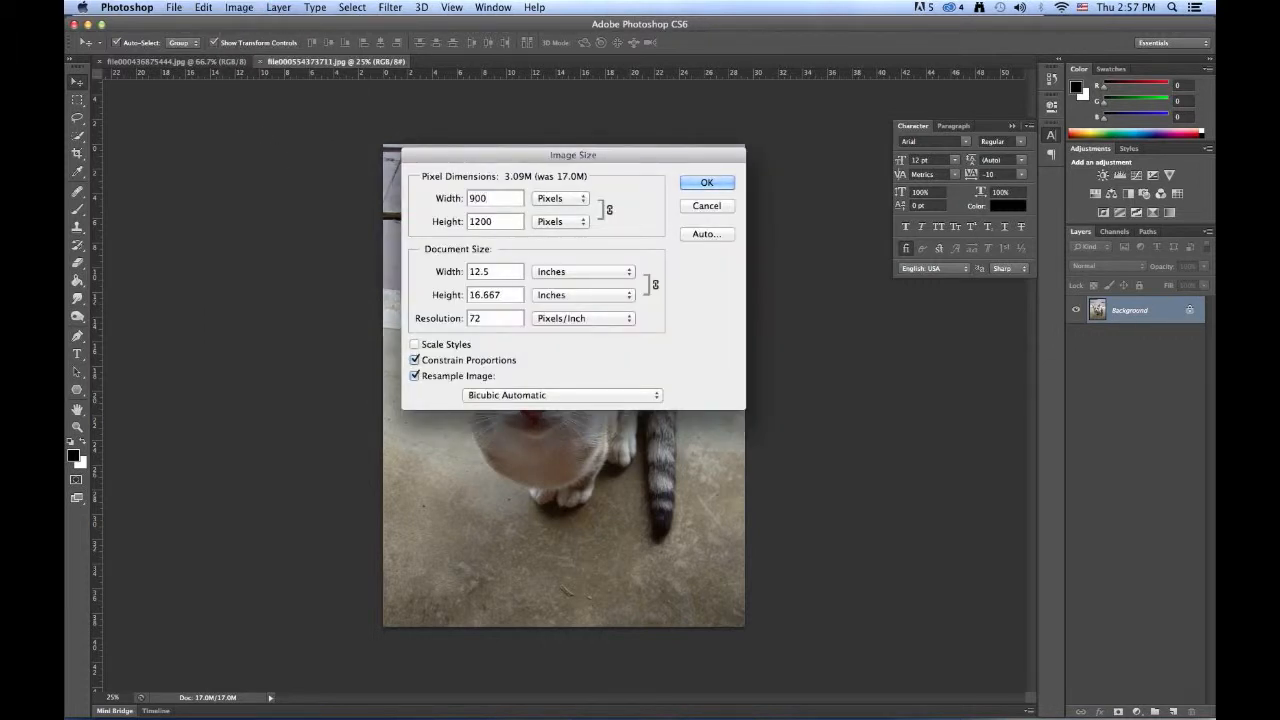
click(708, 183)
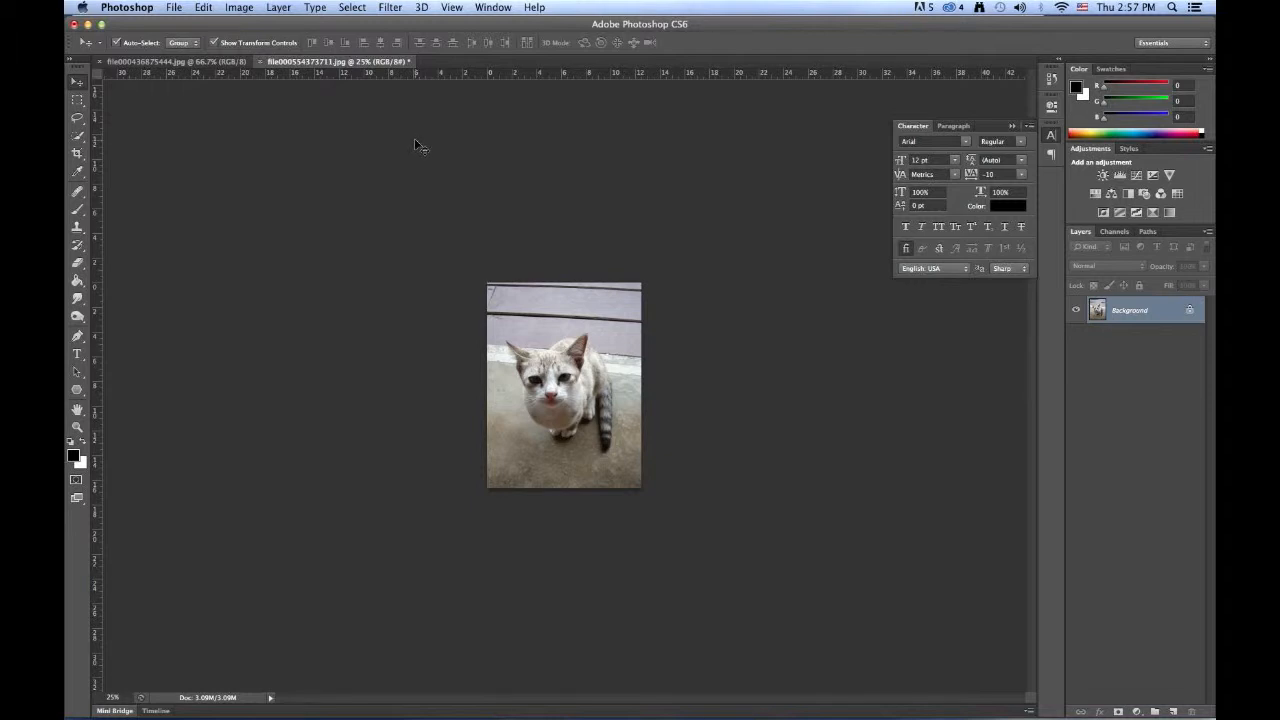
- Save the cat image in Photoshop format in 04_Layered_psd_ai, named with the author's surname and initial followed by _Cat
click(175, 8)
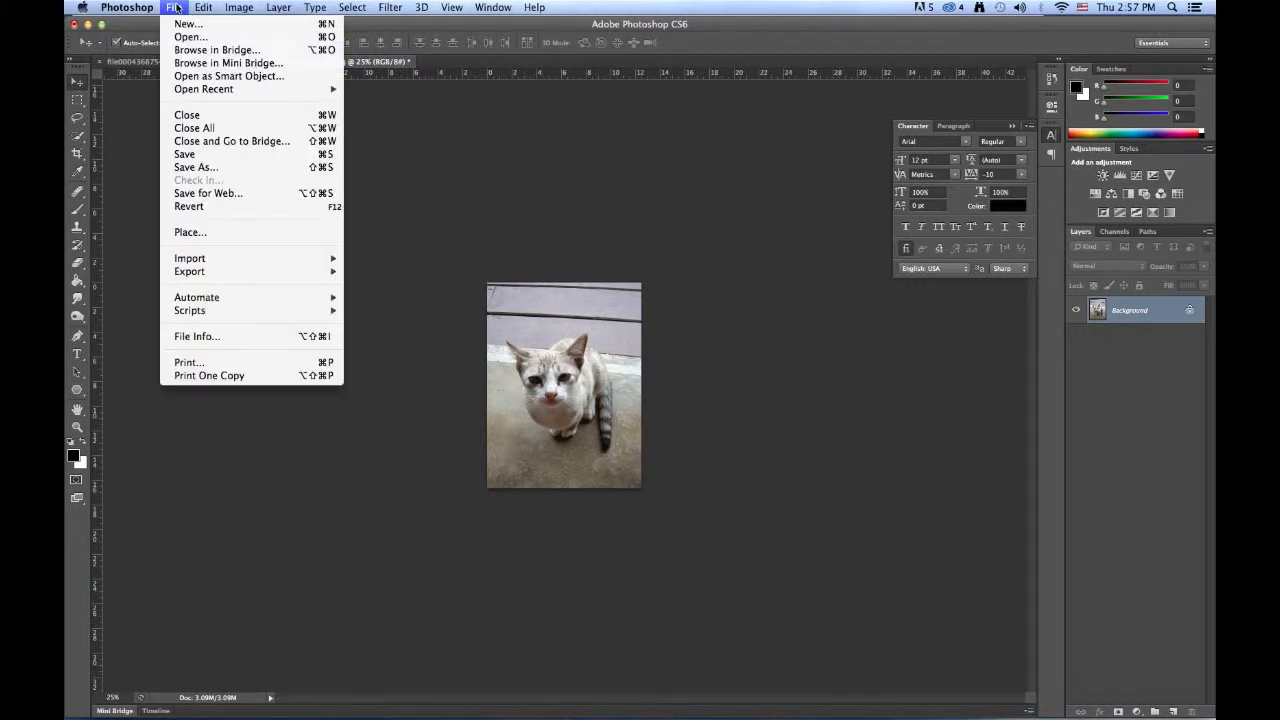
click(222, 168)
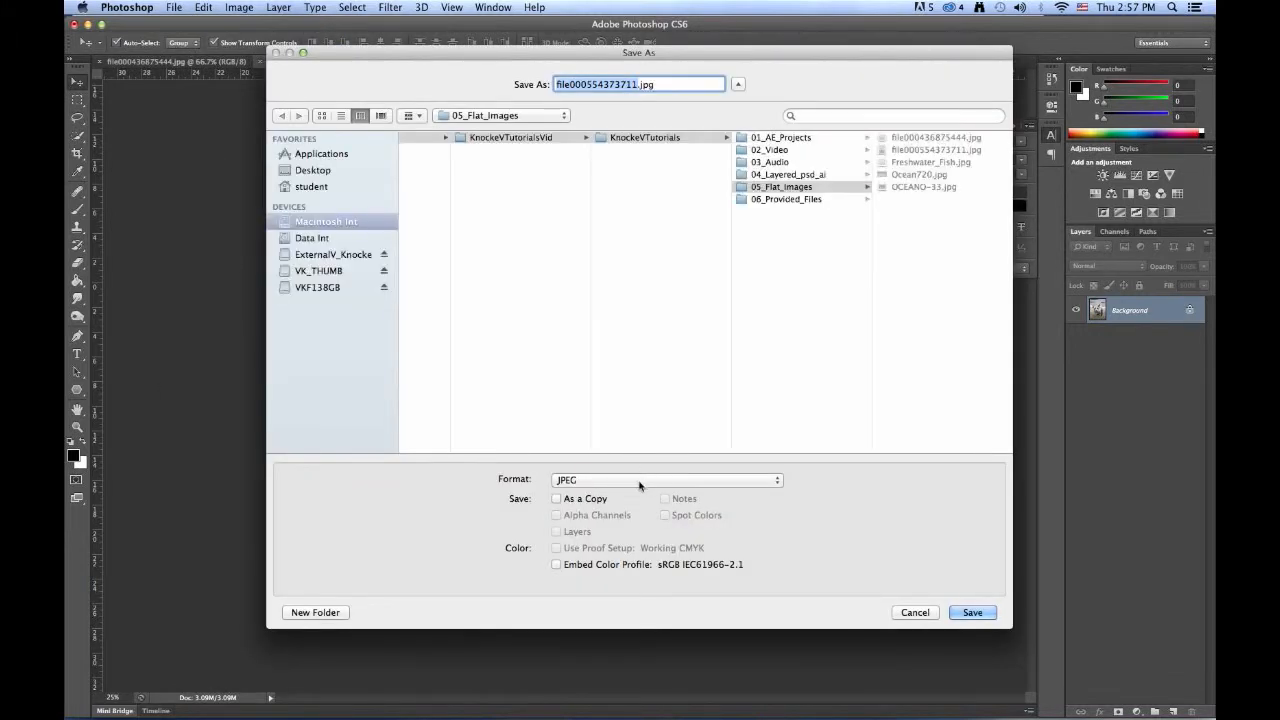
click(640, 481)
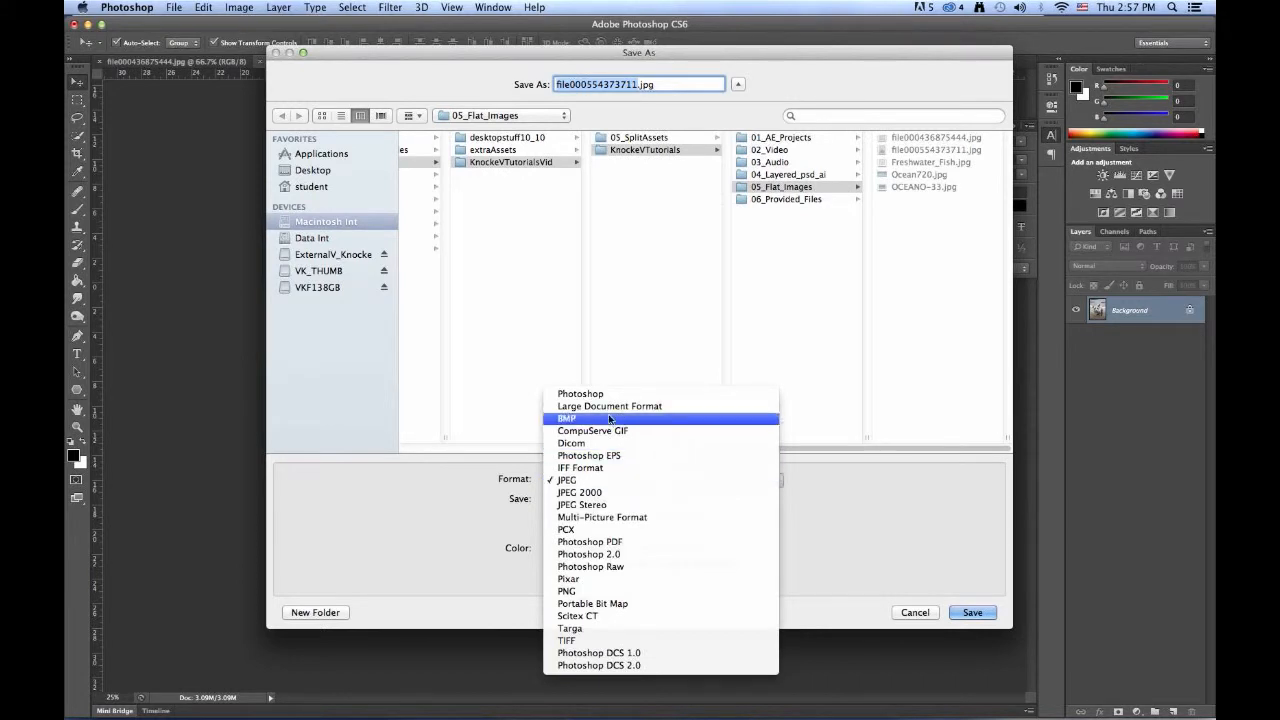
click(600, 398)
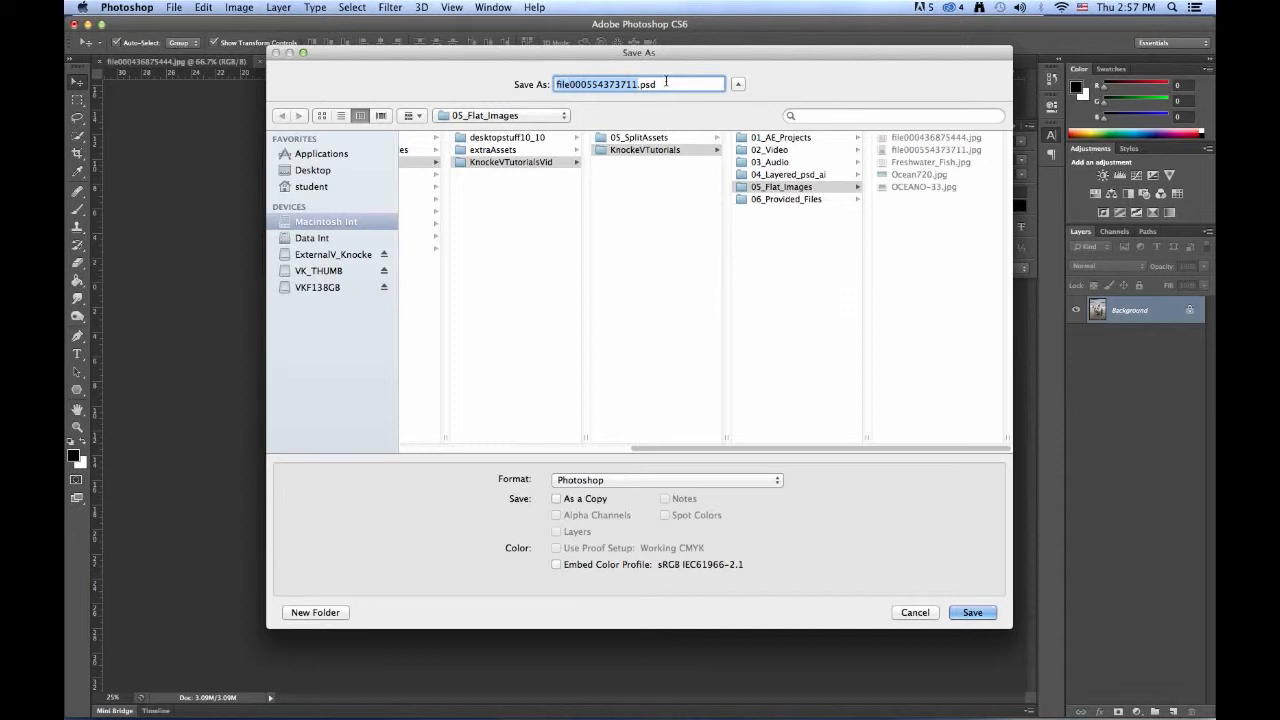
text(KnockeV)
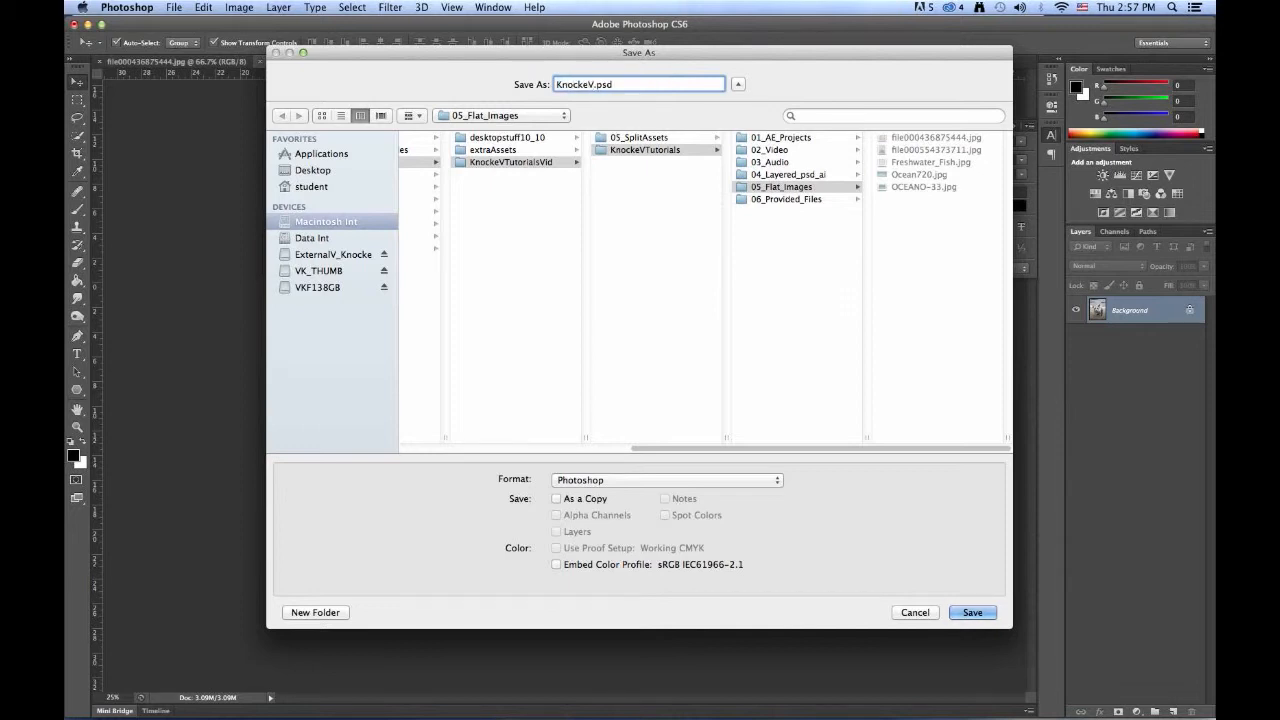
text(_Cat)
click(757, 176)
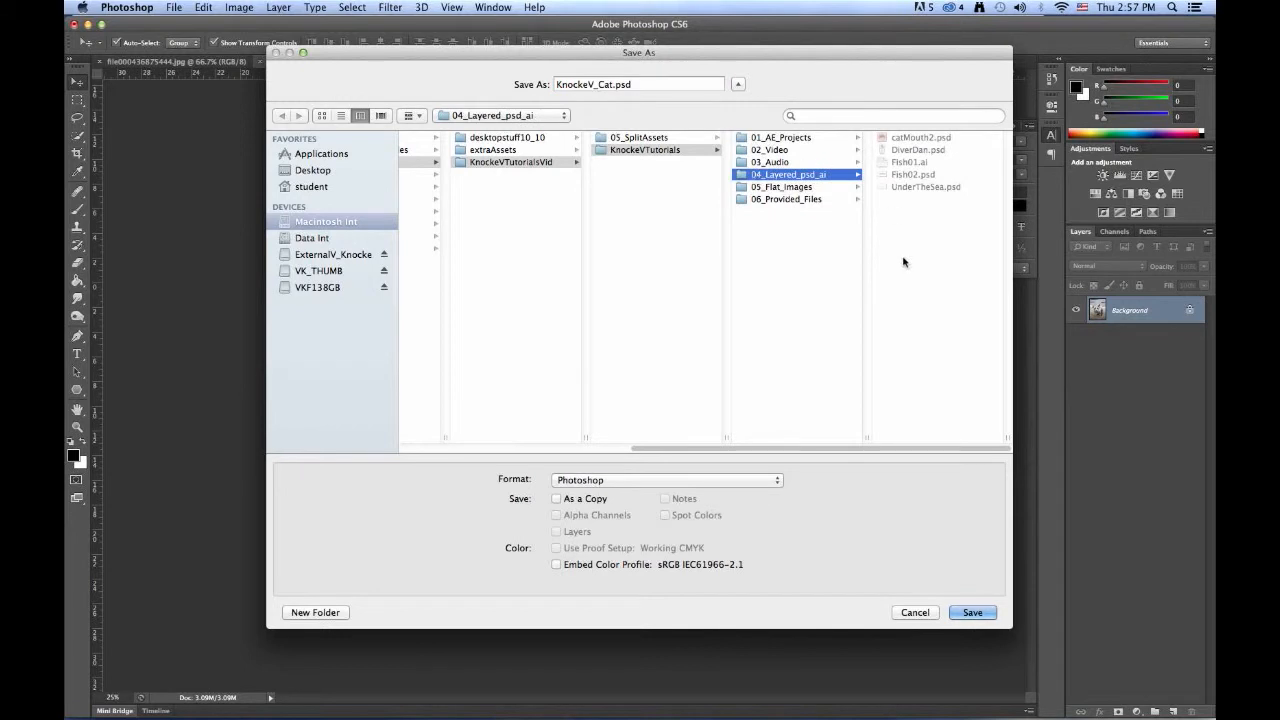
click(974, 614)
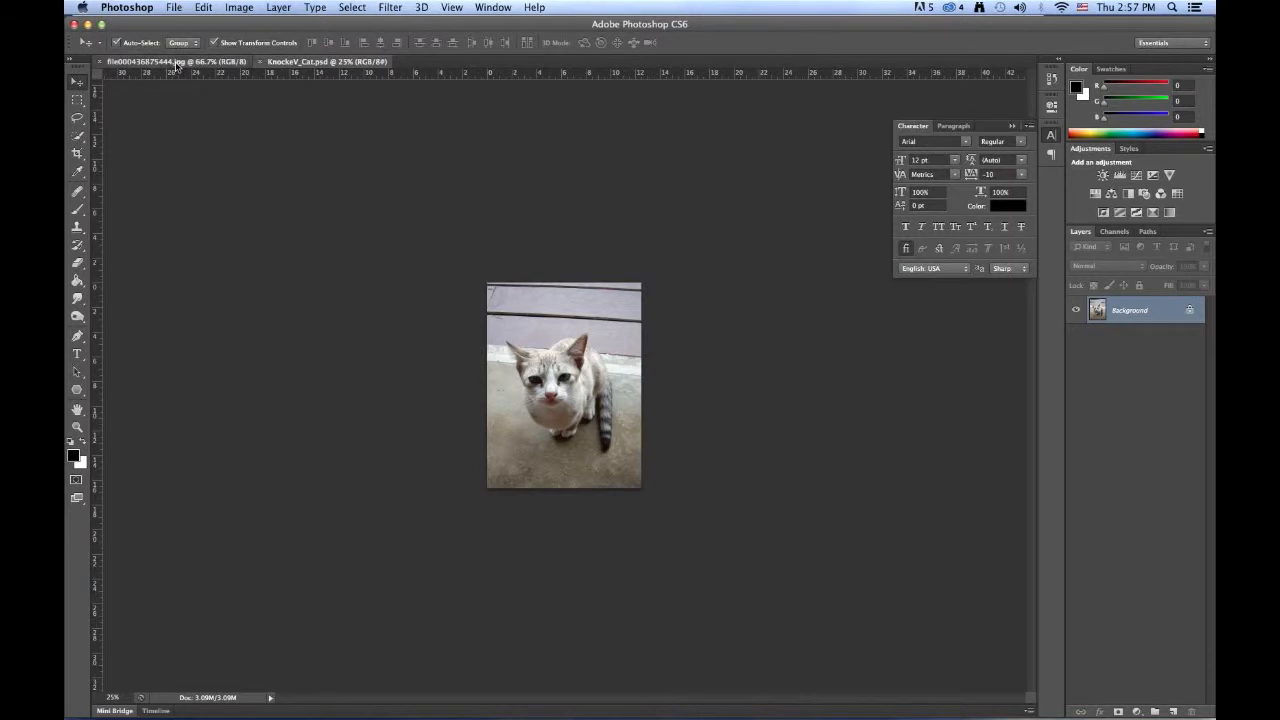
- Check the sand image's pixel dimensions in Image Size without altering them
click(172, 62)
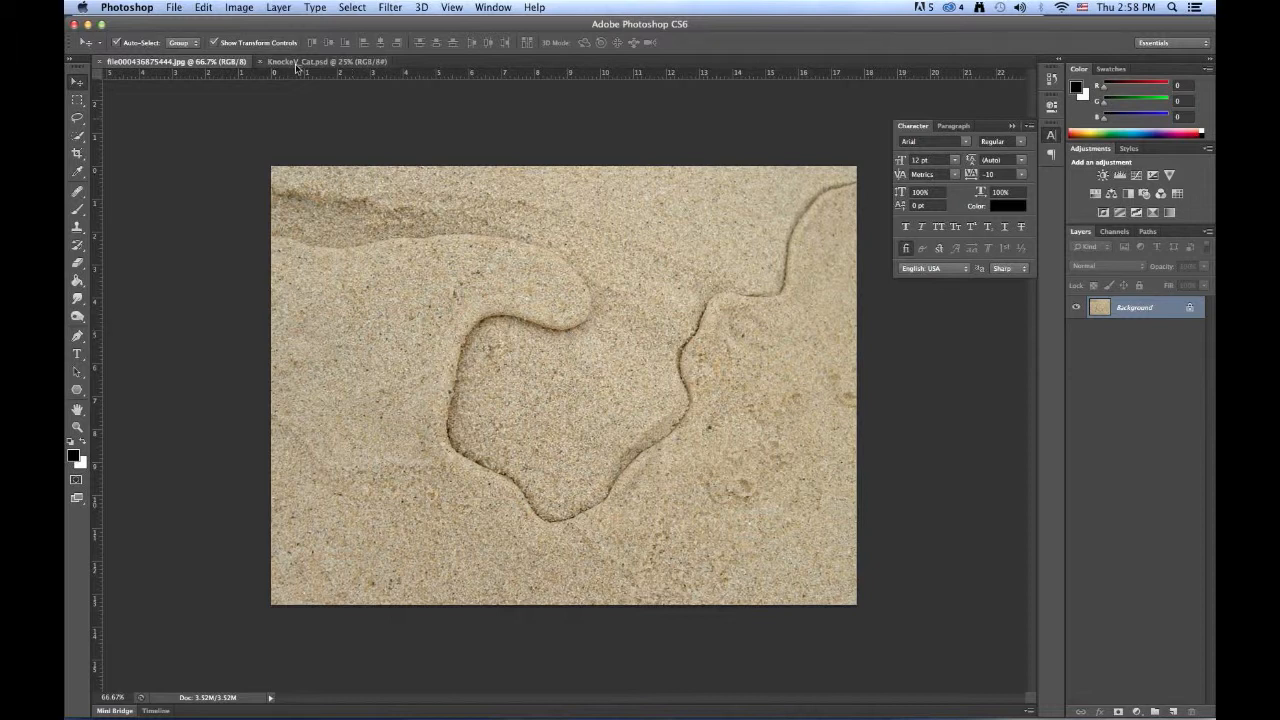
click(236, 8)
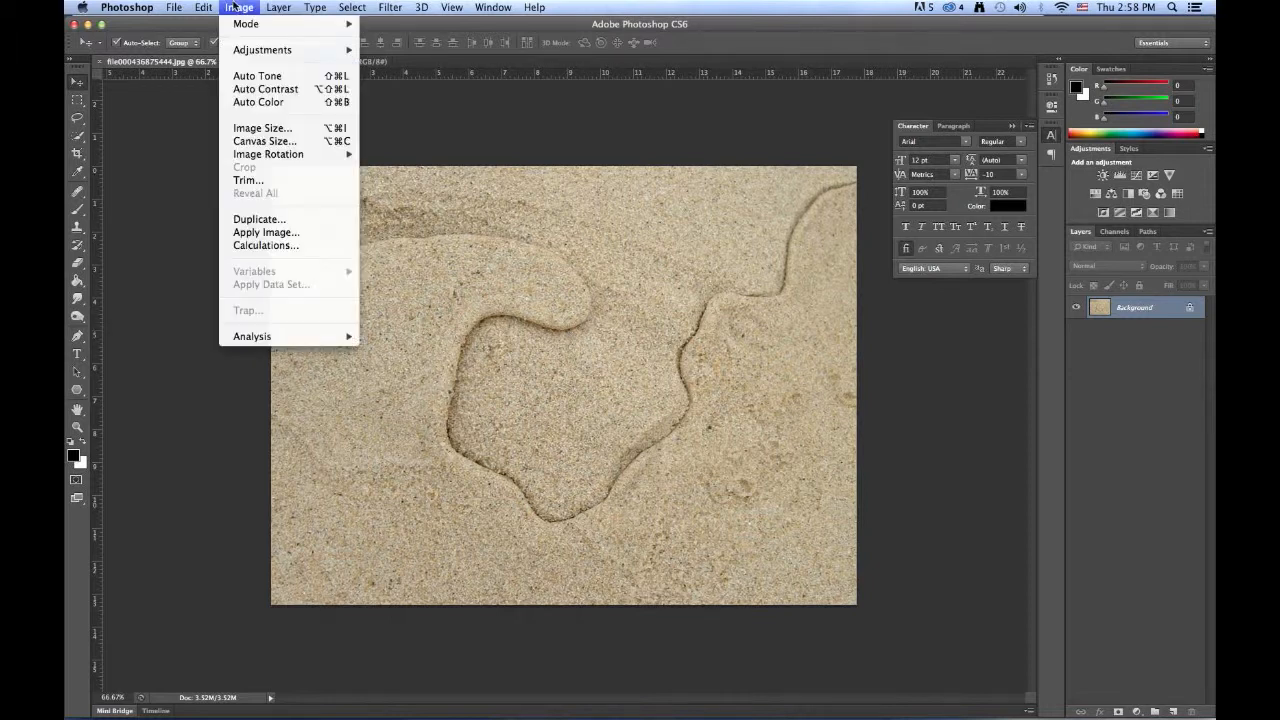
click(297, 129)
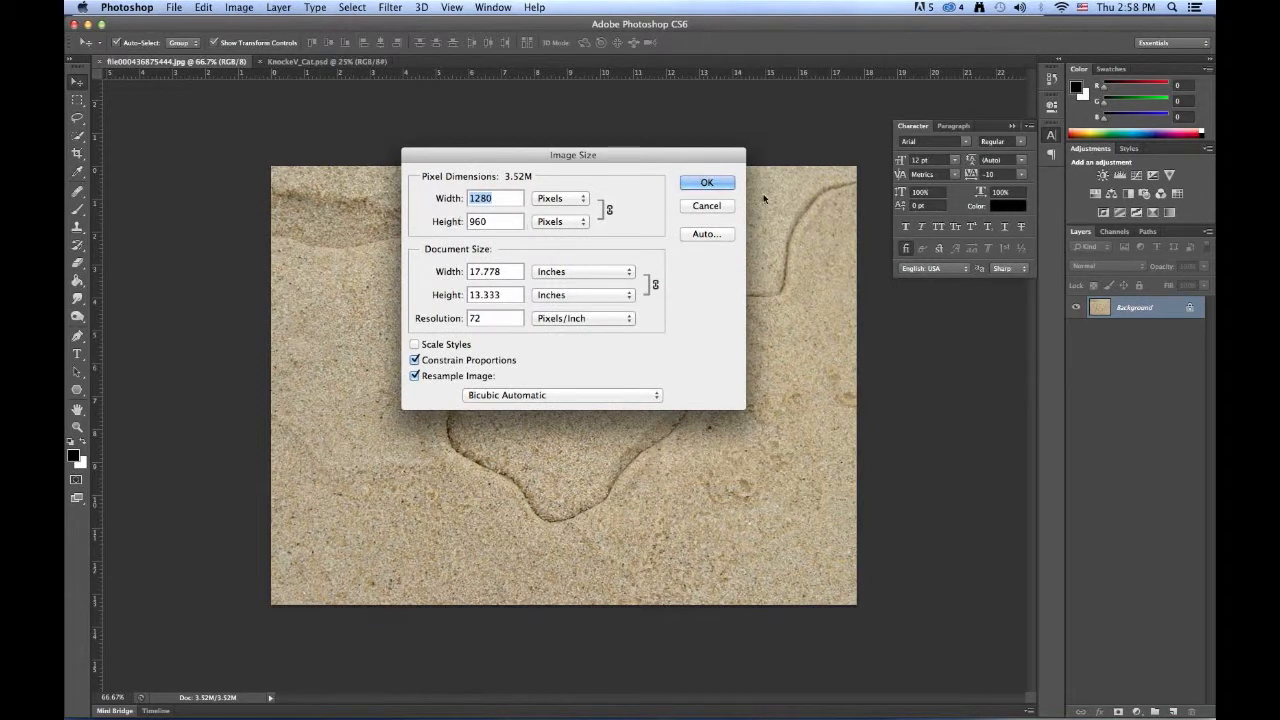
click(723, 184)
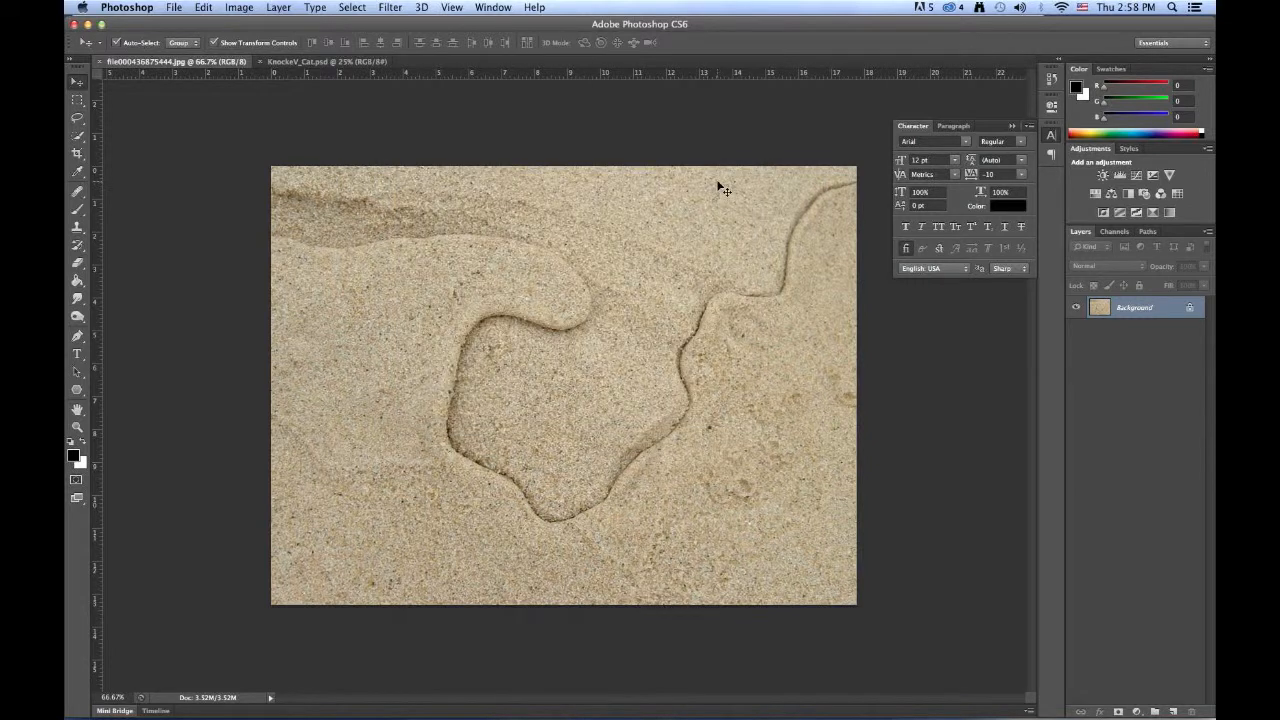
- Select the entire sand image and apply a Perspective transform that widens its lower edge to about 170% width
click(207, 8)
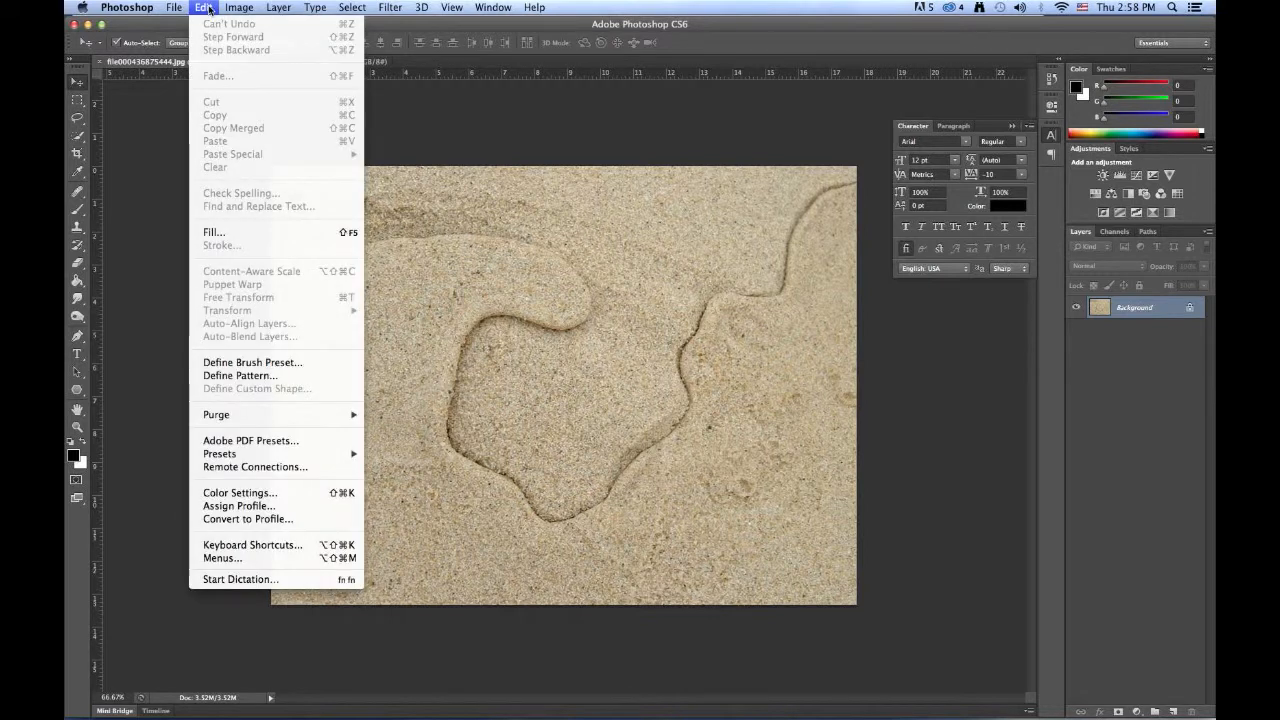
click(555, 245)
key(super+a)
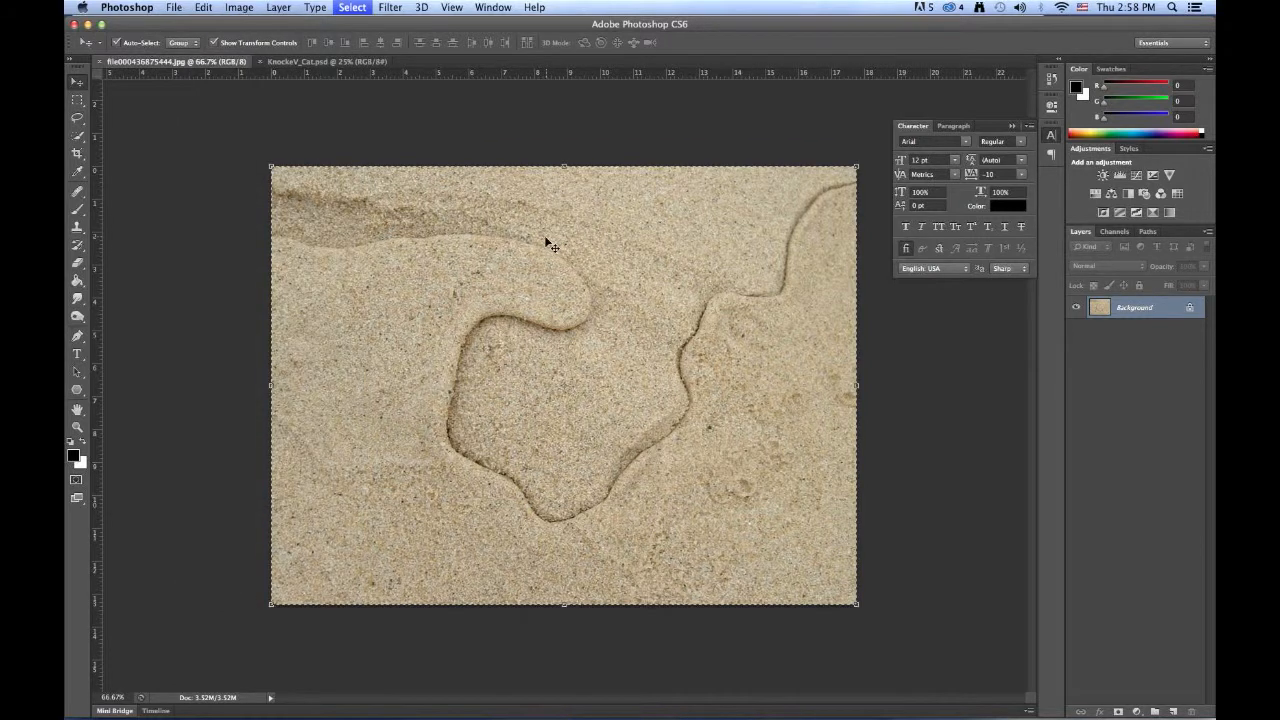
click(203, 7)
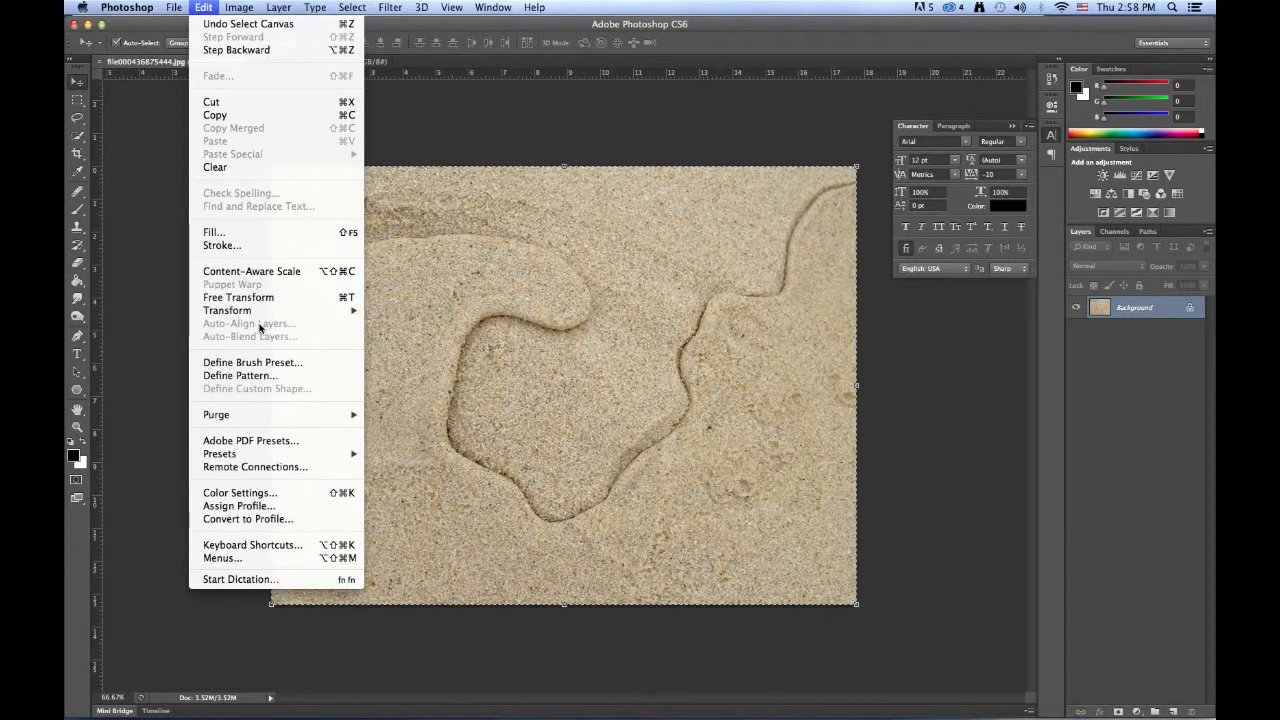
mouse_move(256, 316)
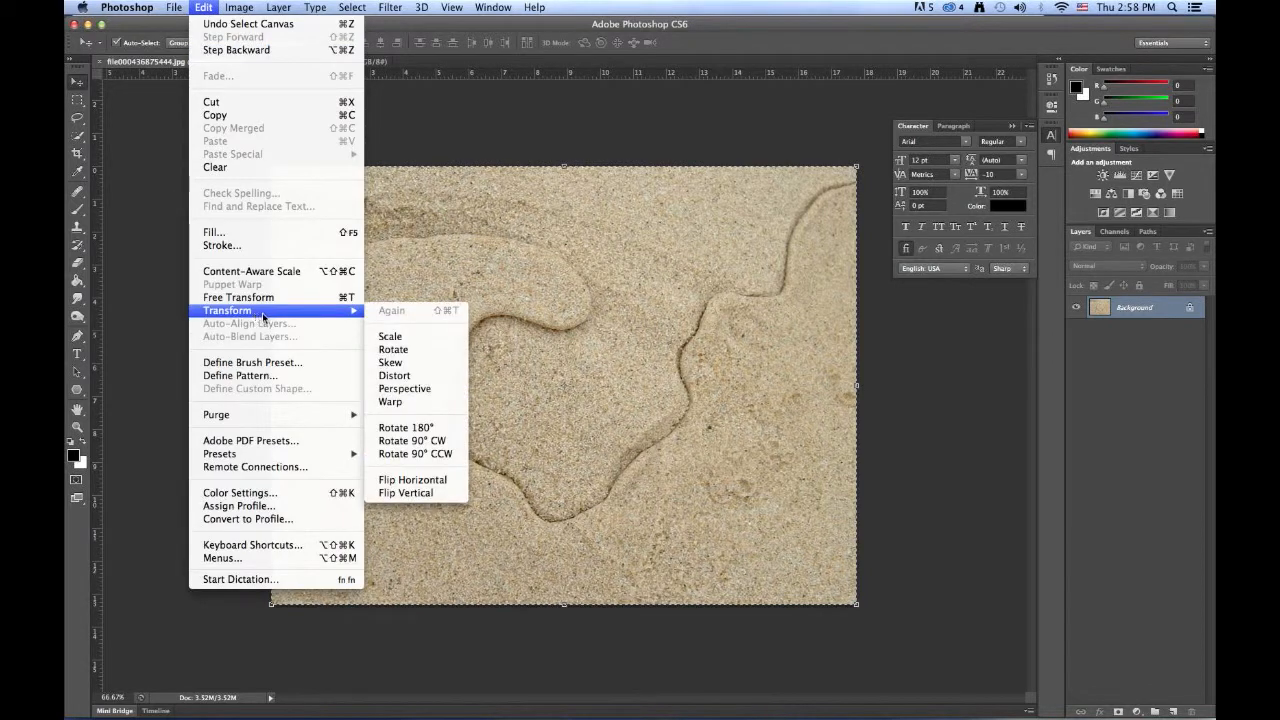
click(415, 388)
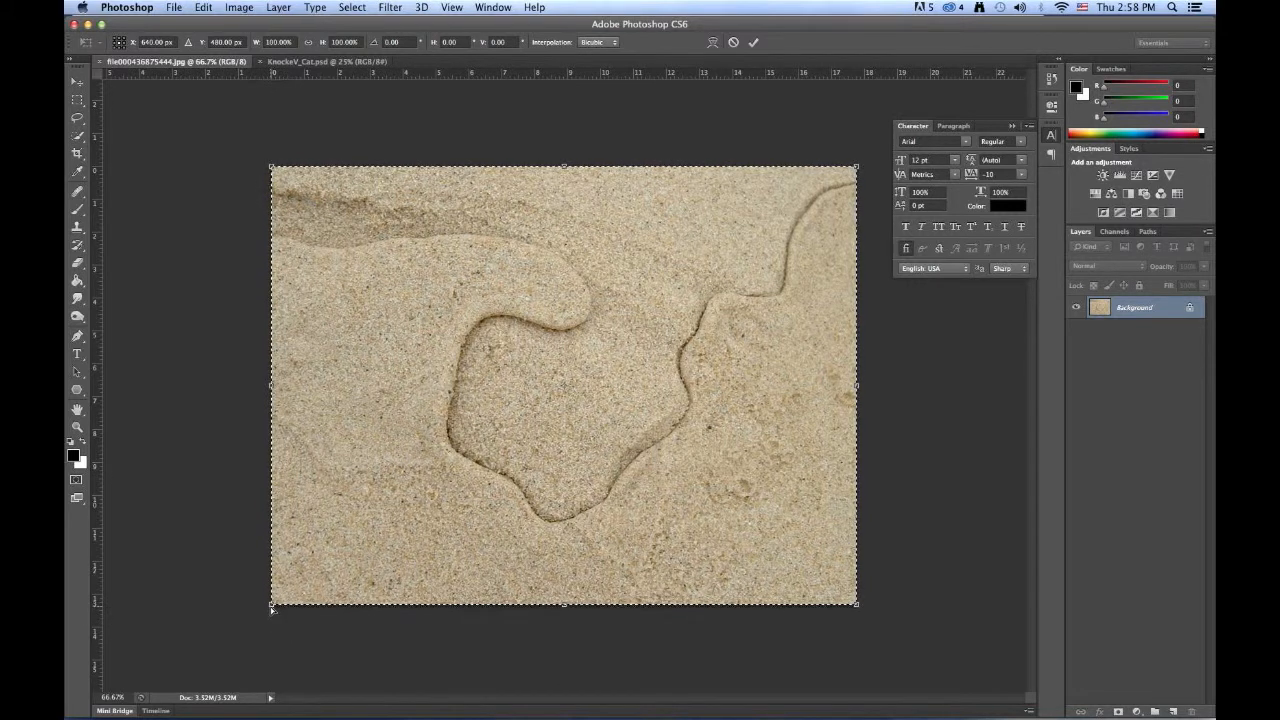
drag(270, 604, 72, 600)
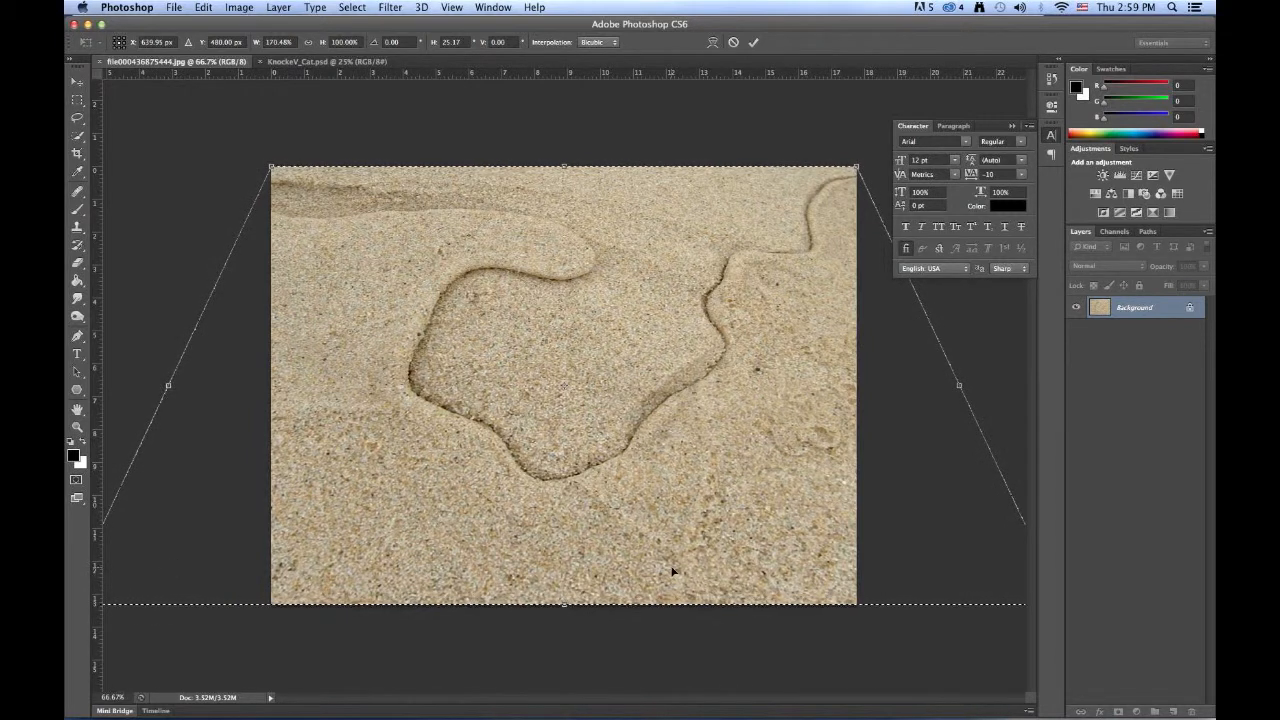
- Widen the sand's lower edge further to about 203% width, commit the perspective transform and deselect
click(113, 697)
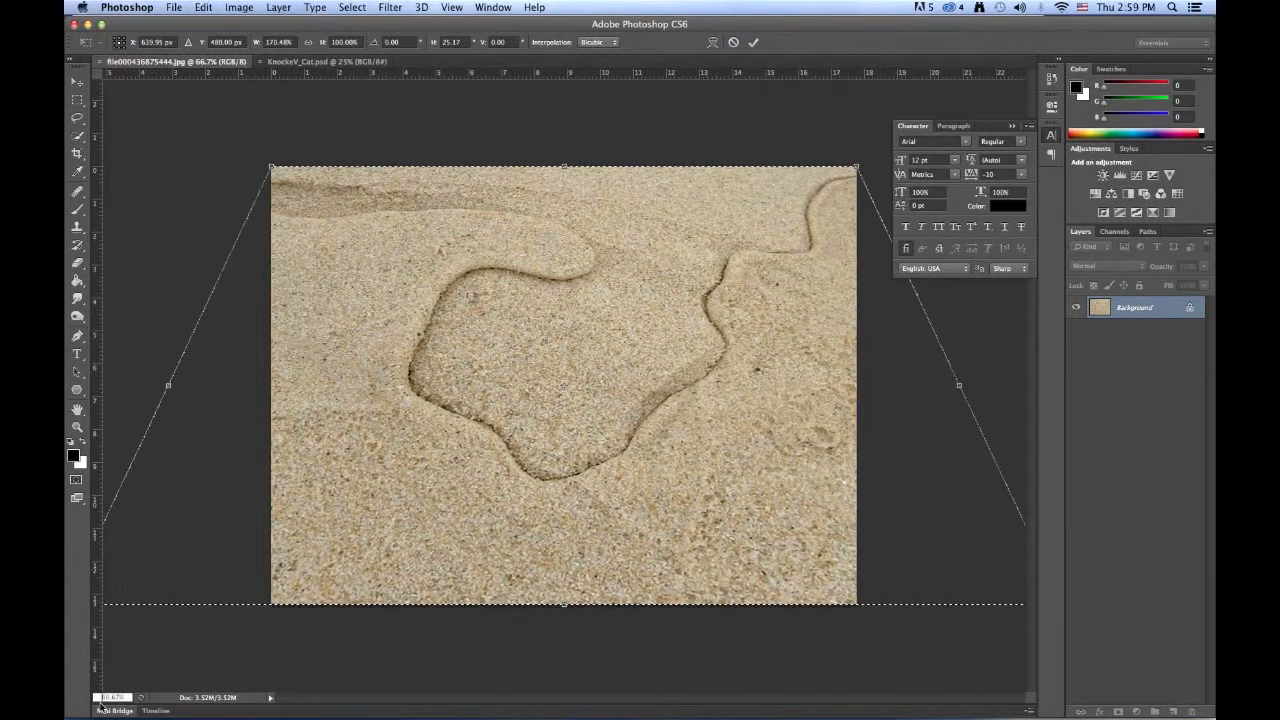
text(5000)
key(Return)
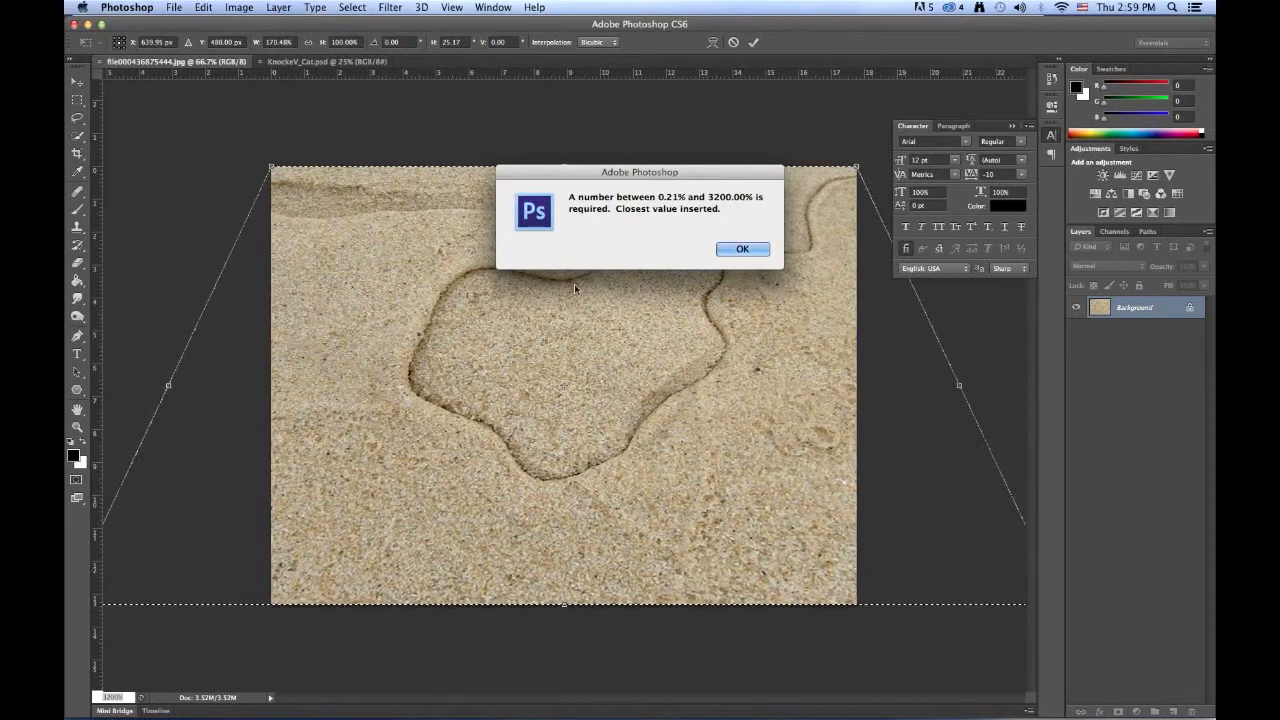
click(759, 256)
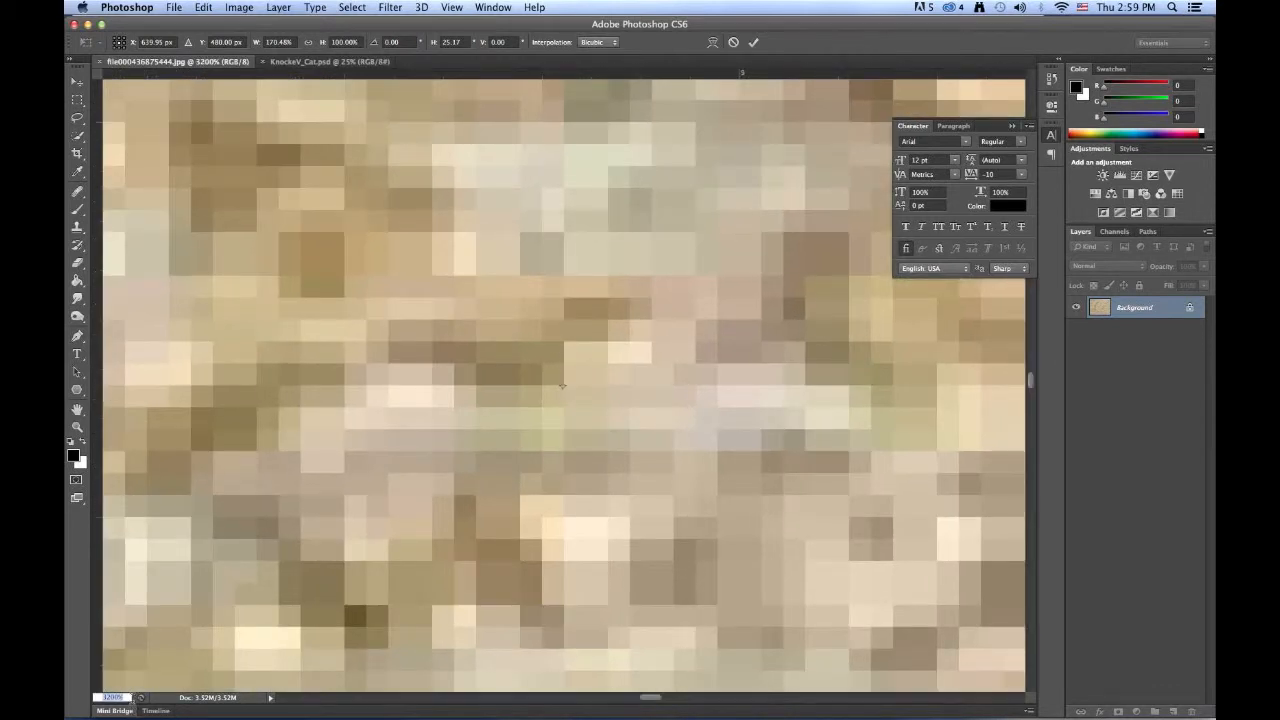
text(40)
key(Return)
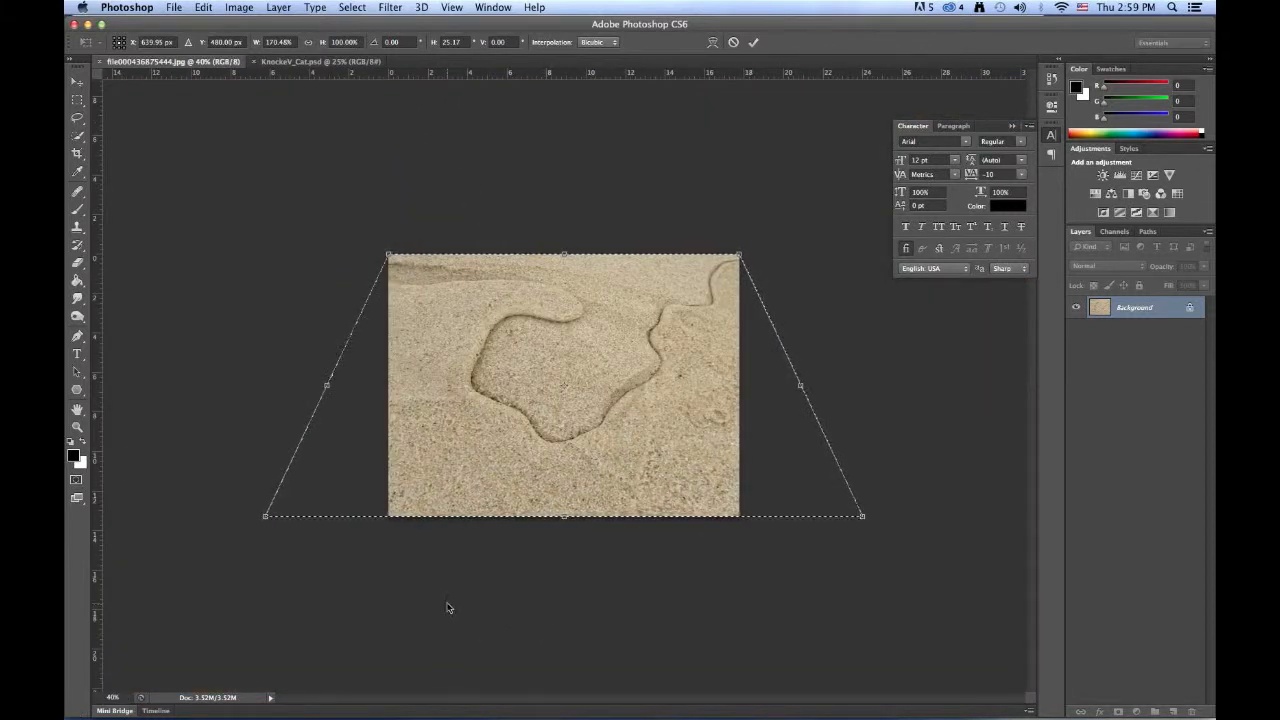
drag(266, 518, 207, 516)
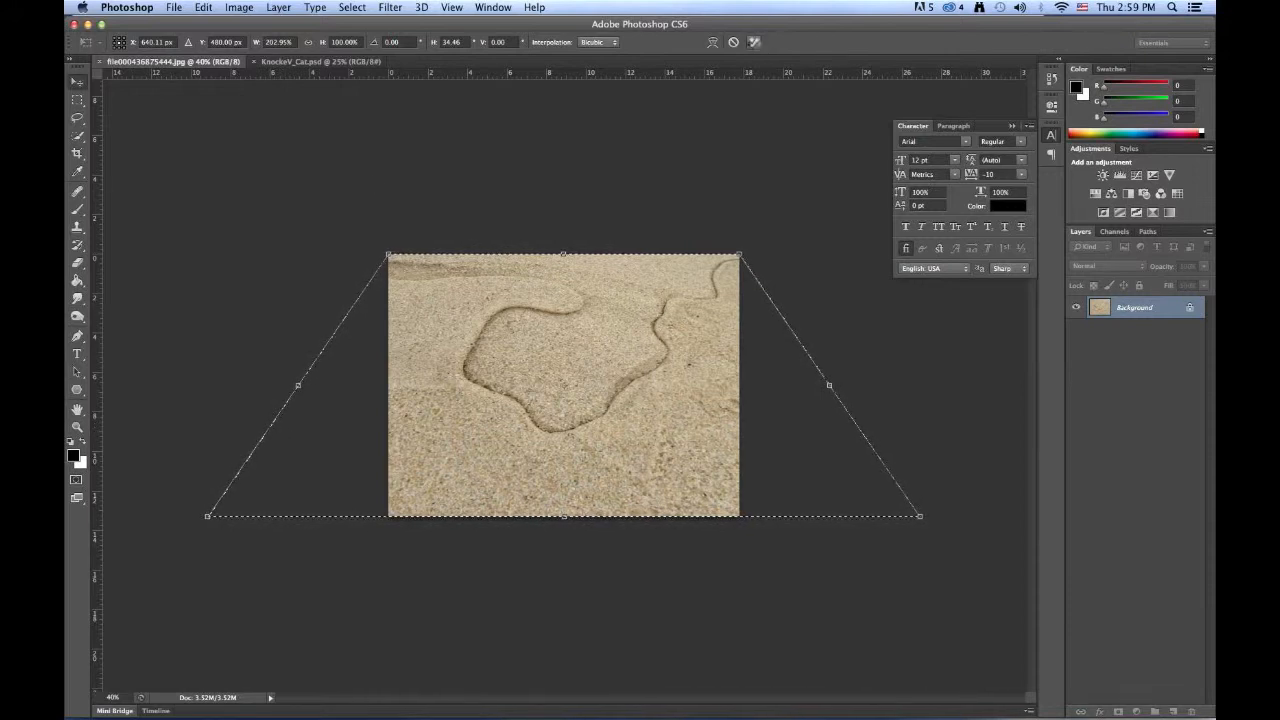
click(753, 42)
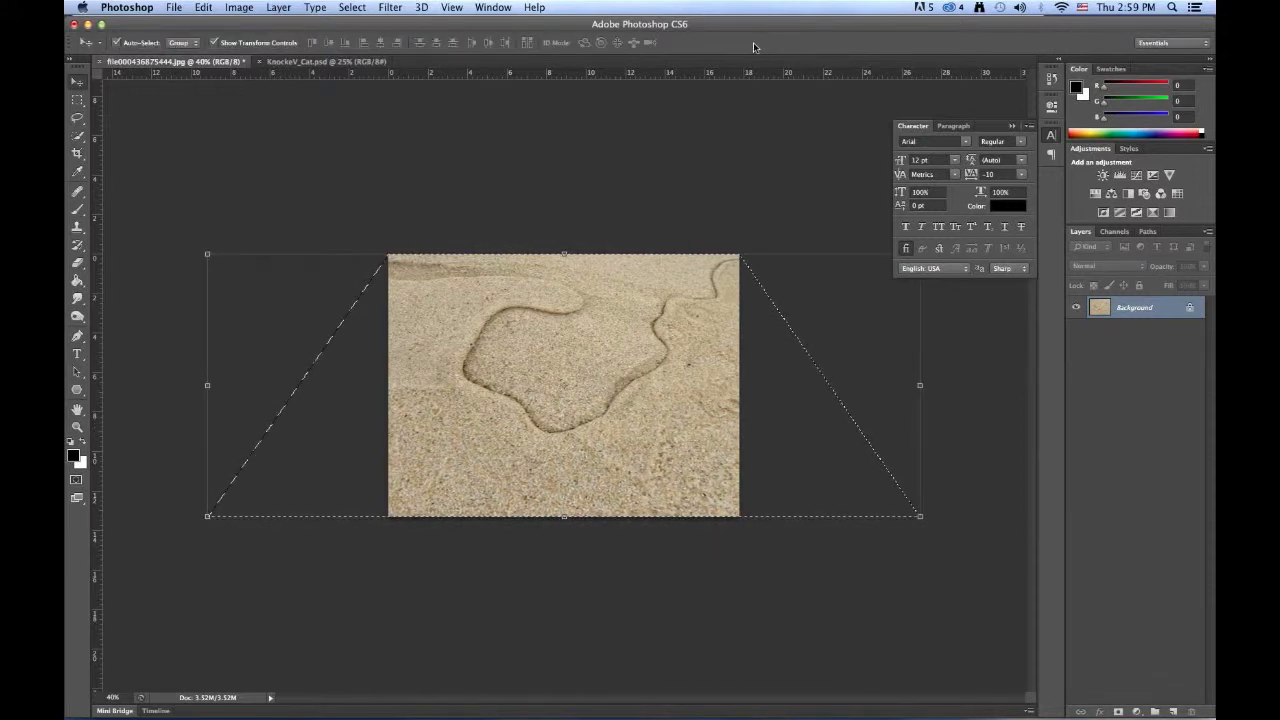
key(super+d)
- Reduce the sand image's canvas height to 720 pixels with the anchor at the top centre, accepting the clipping
click(242, 8)
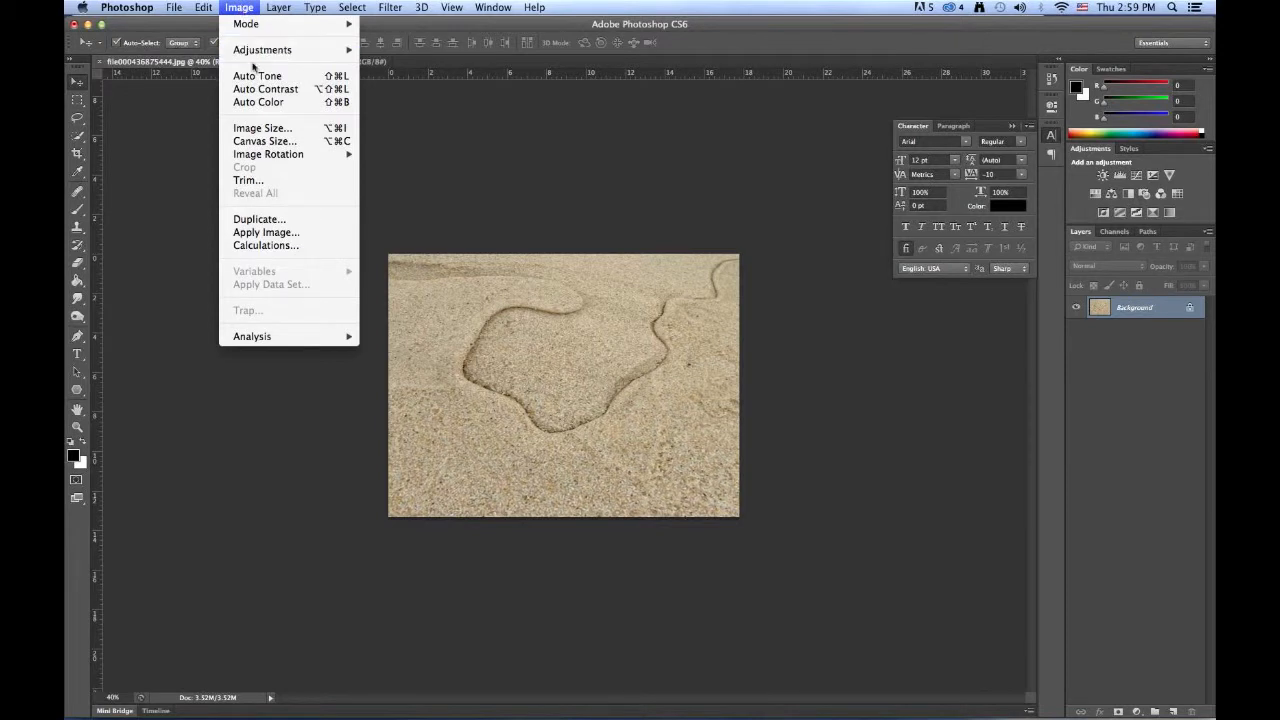
click(262, 141)
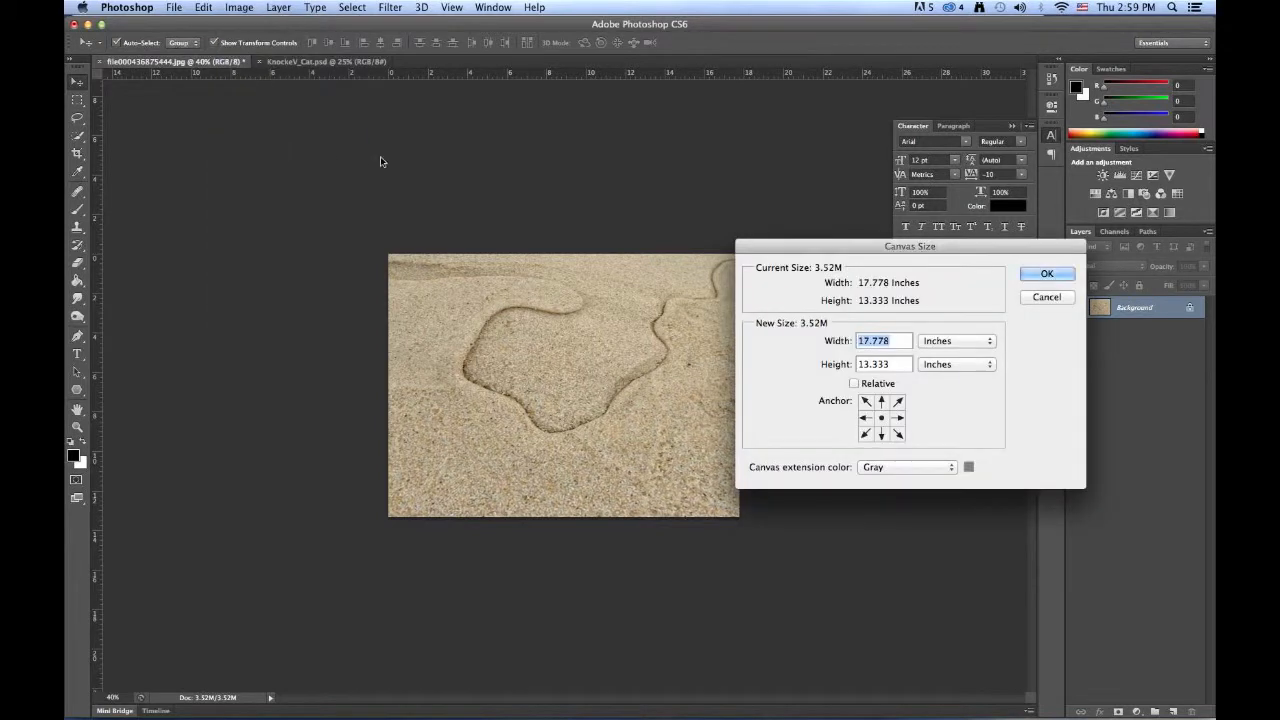
click(952, 341)
click(936, 328)
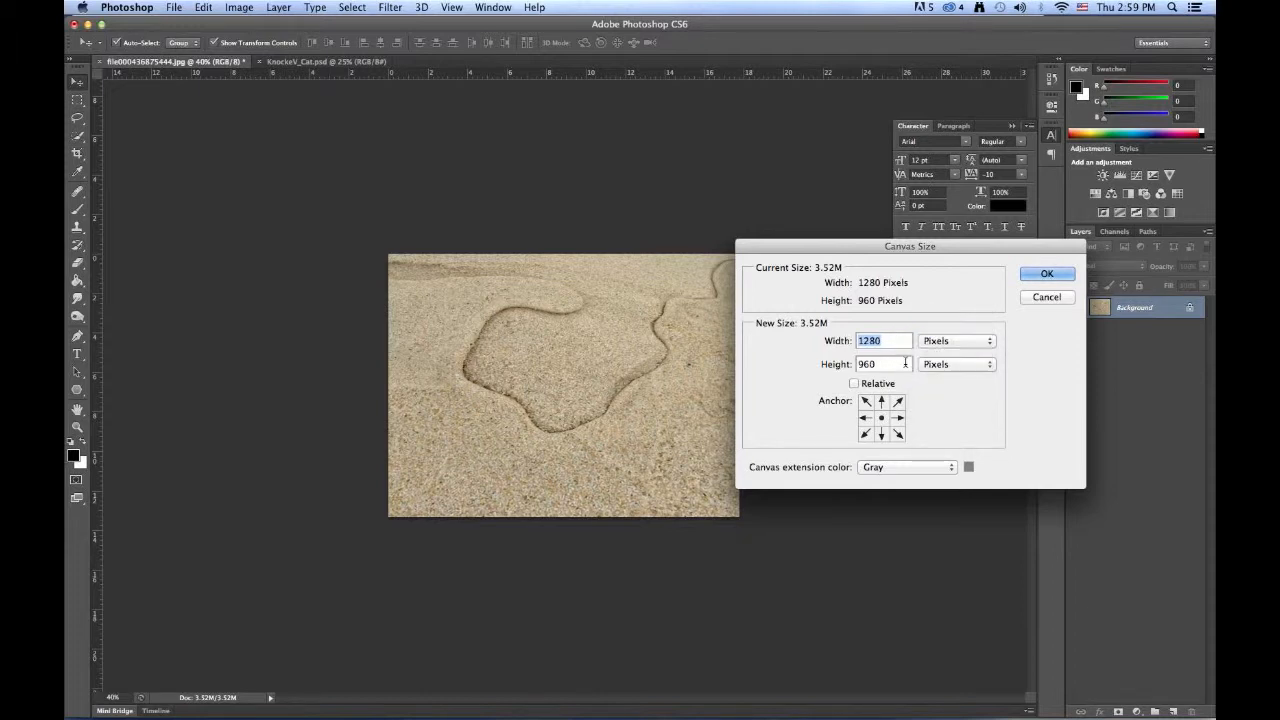
click(847, 364)
text(720)
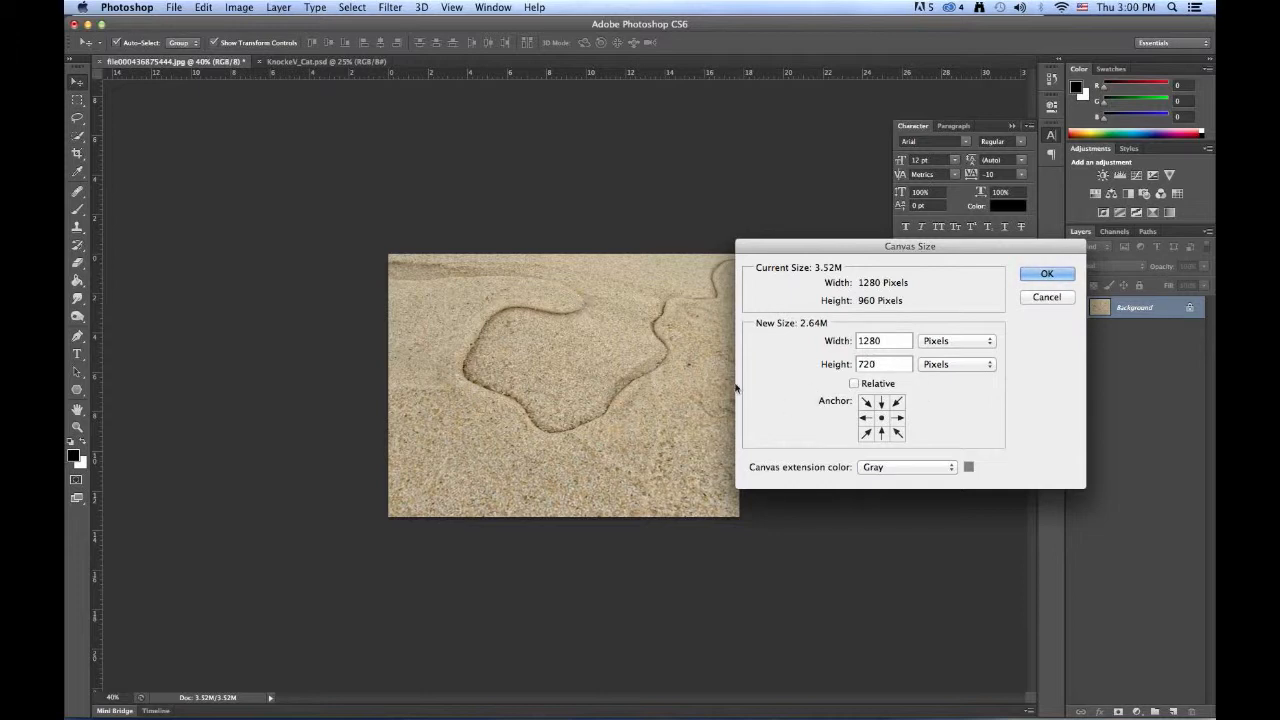
click(884, 403)
click(1047, 276)
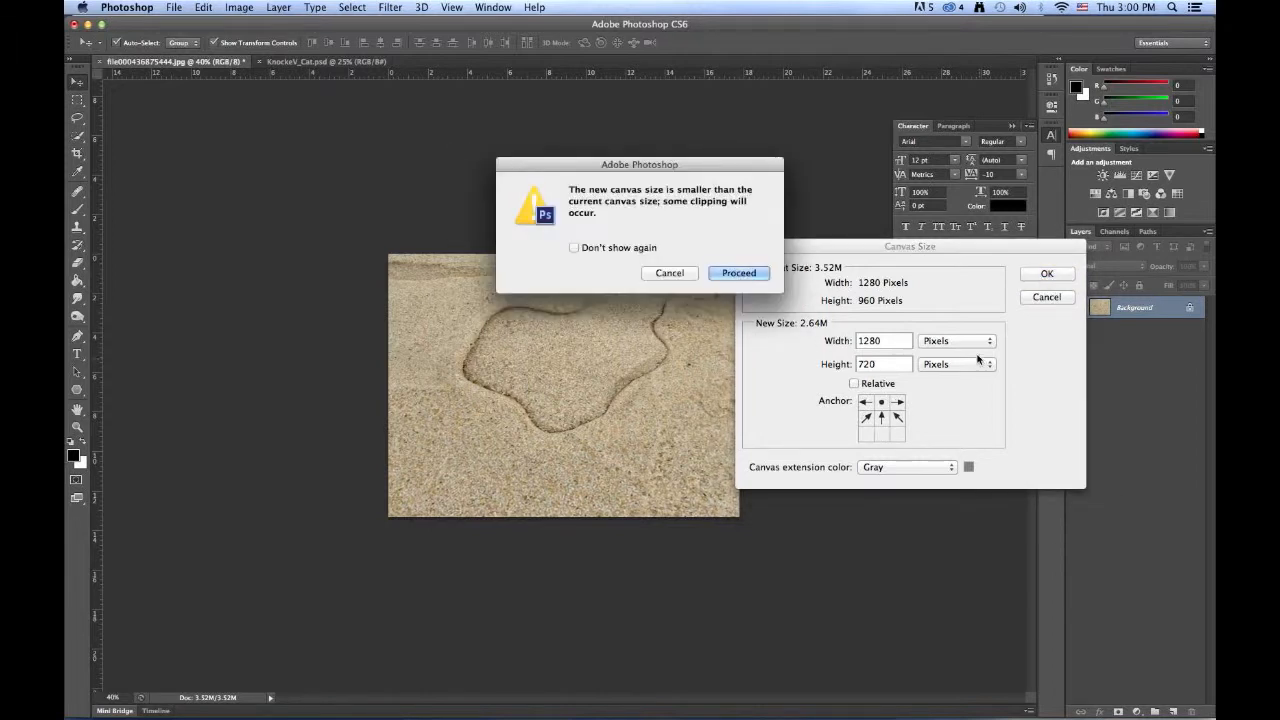
click(743, 277)
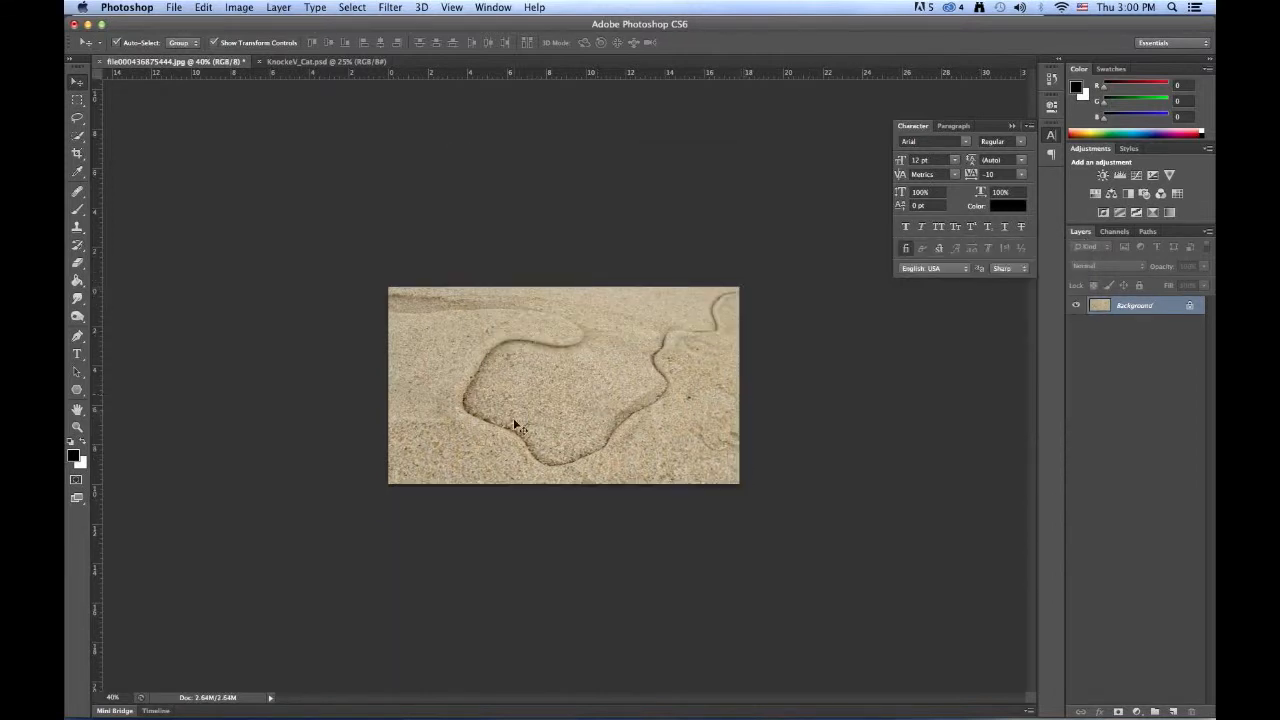
- Save the sand image in Photoshop format in 05_Flat_Images, named with the author's surname and initial followed by _SplitDemo
click(171, 7)
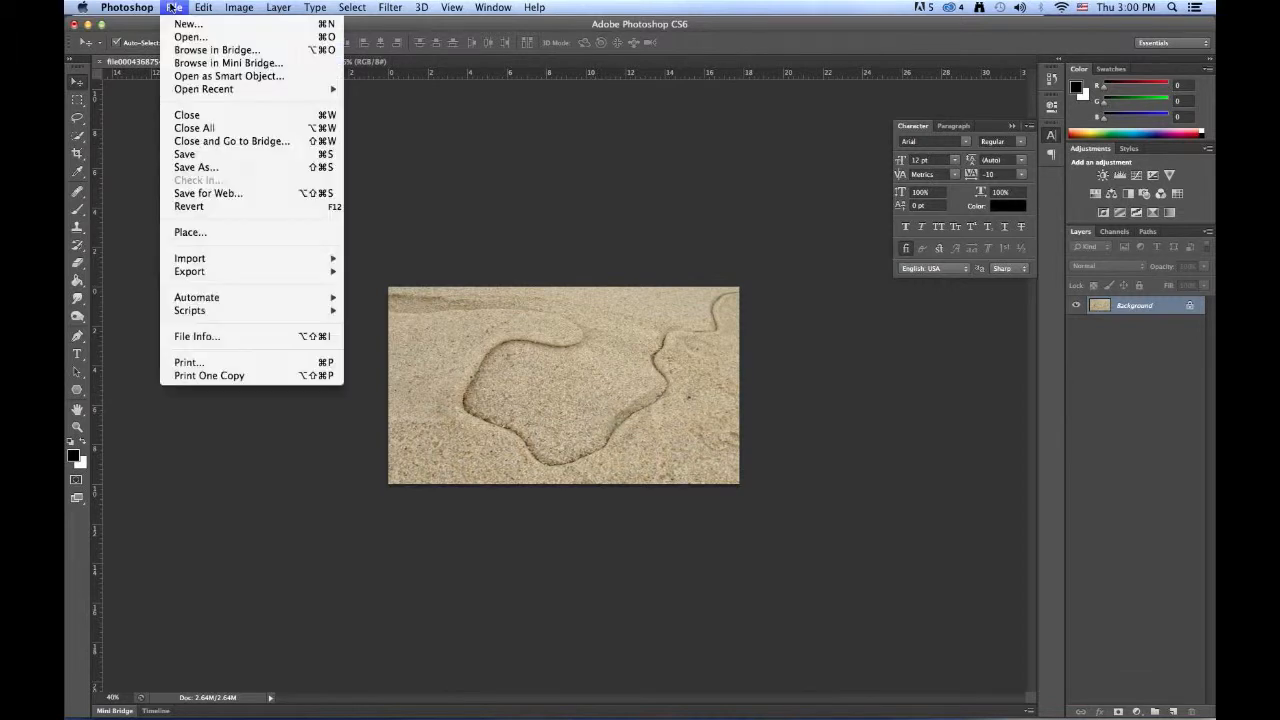
click(195, 167)
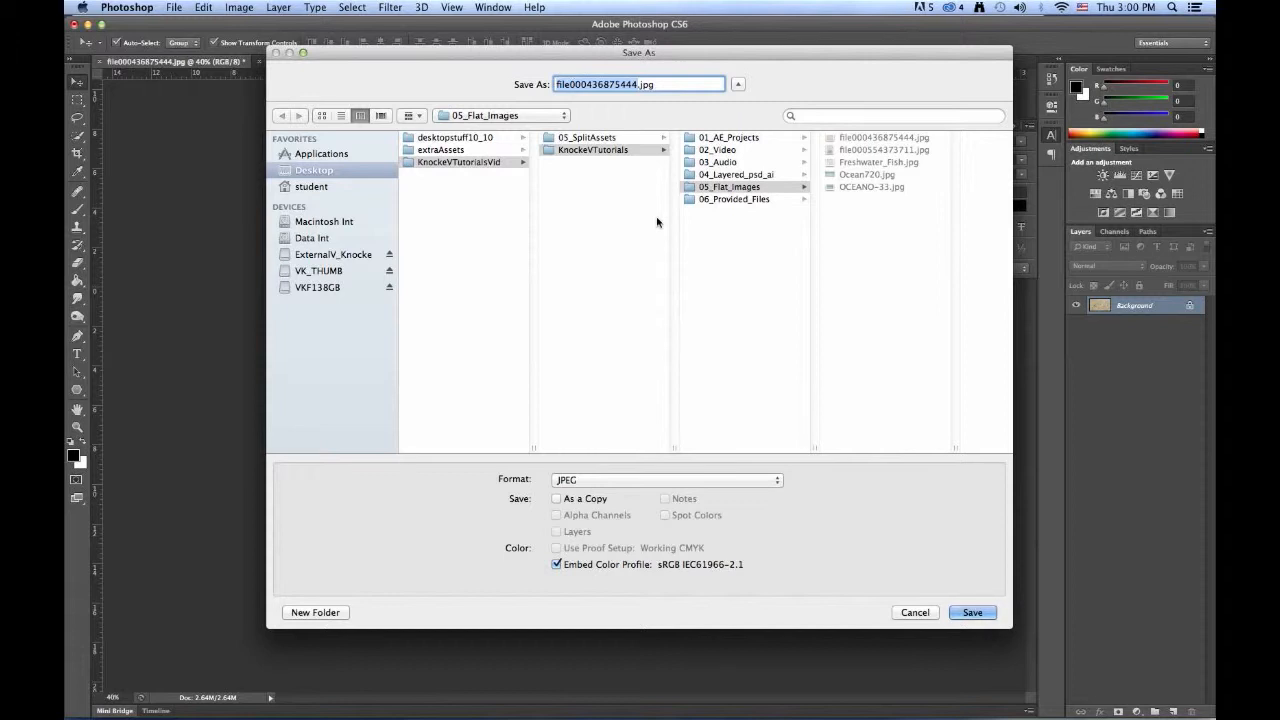
text(Knocke)
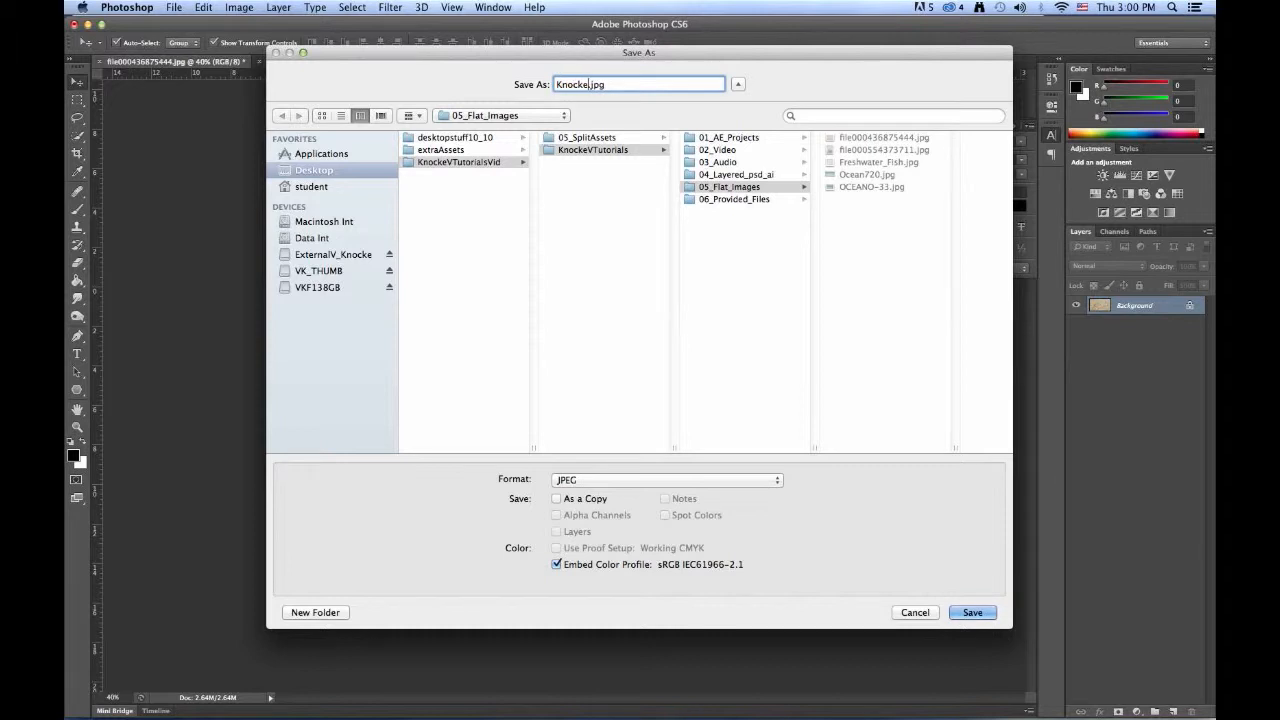
text(V_SplitDemo)
click(657, 483)
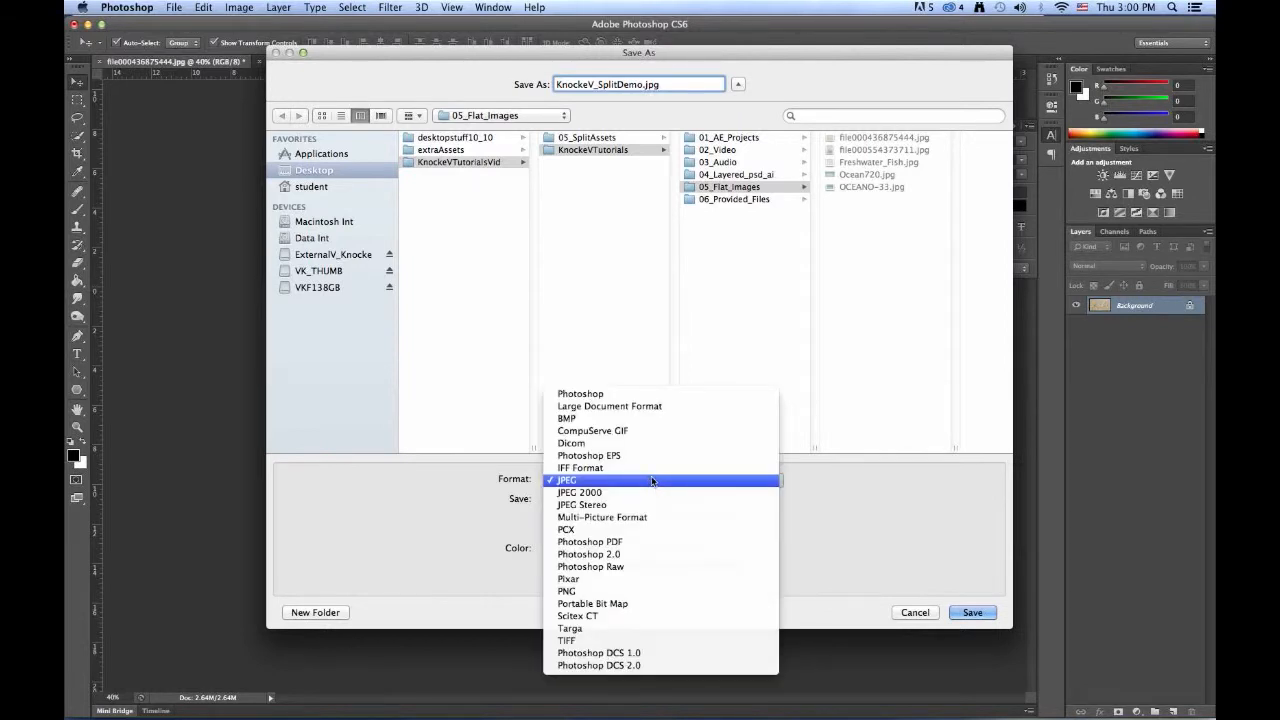
click(580, 393)
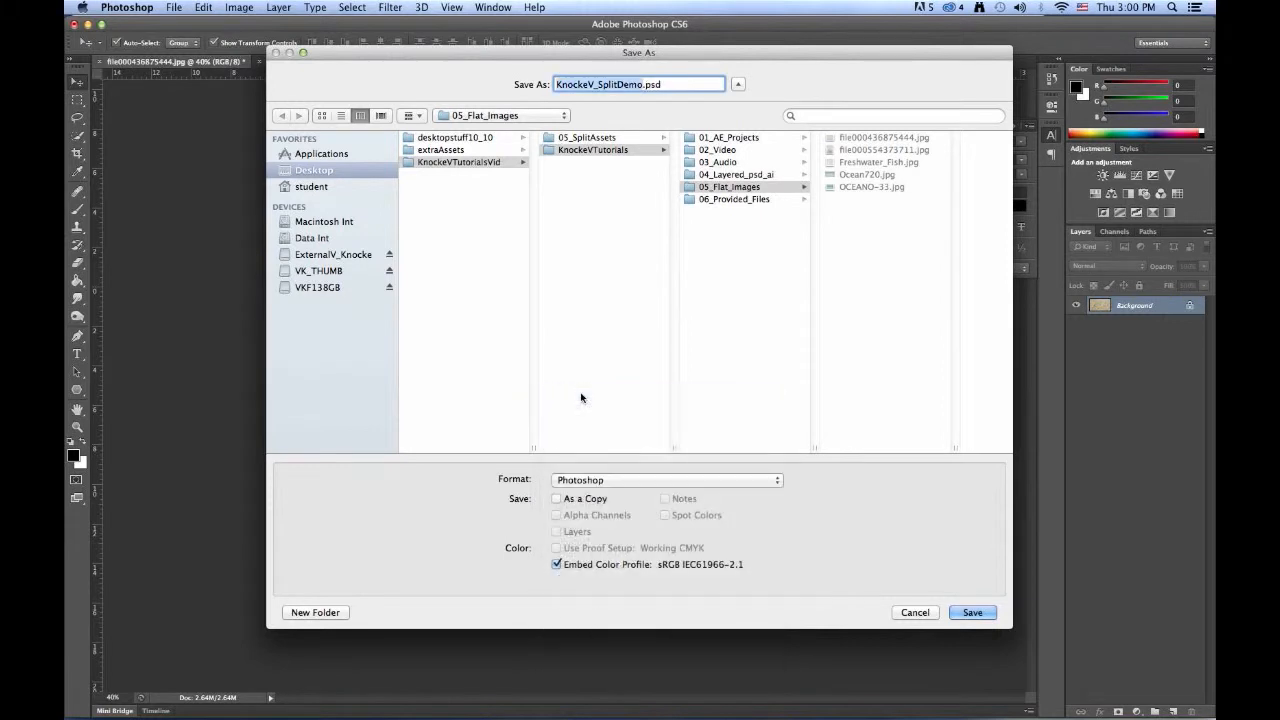
click(972, 612)
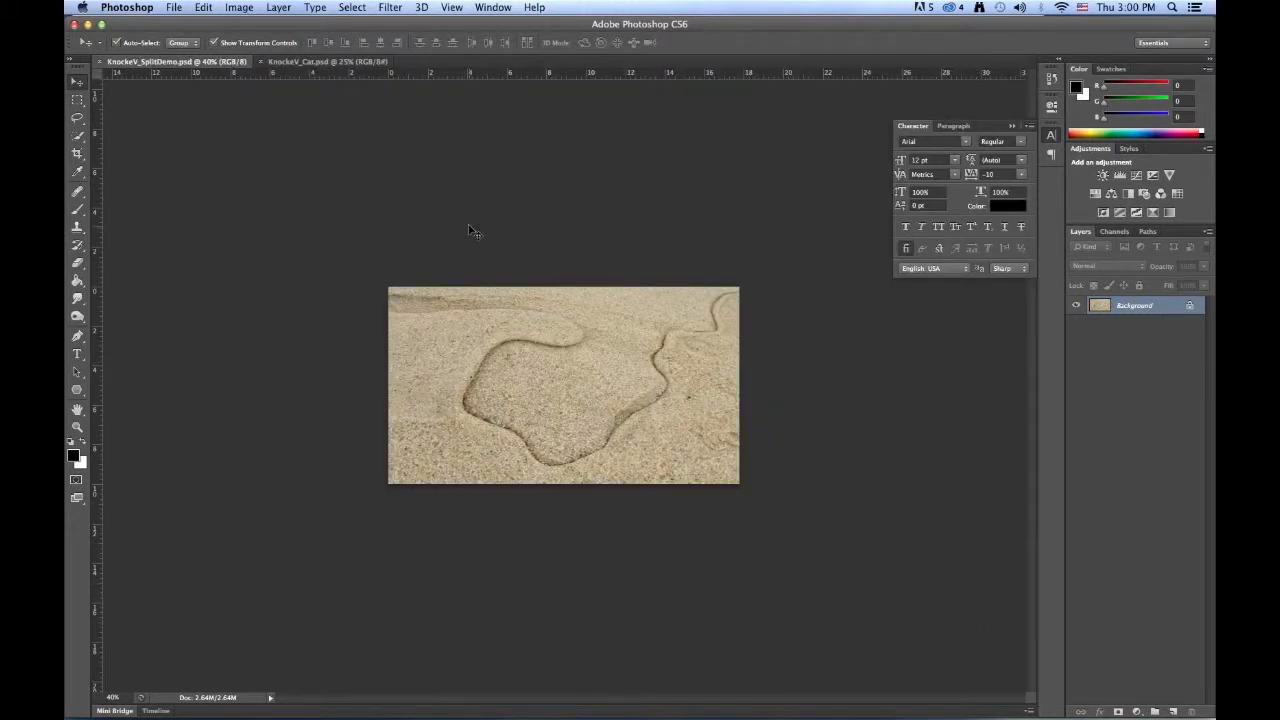
- Select the cat in the cat image using the Quick Selection tool with a 12 px brush, adding the ears, head and body
click(335, 63)
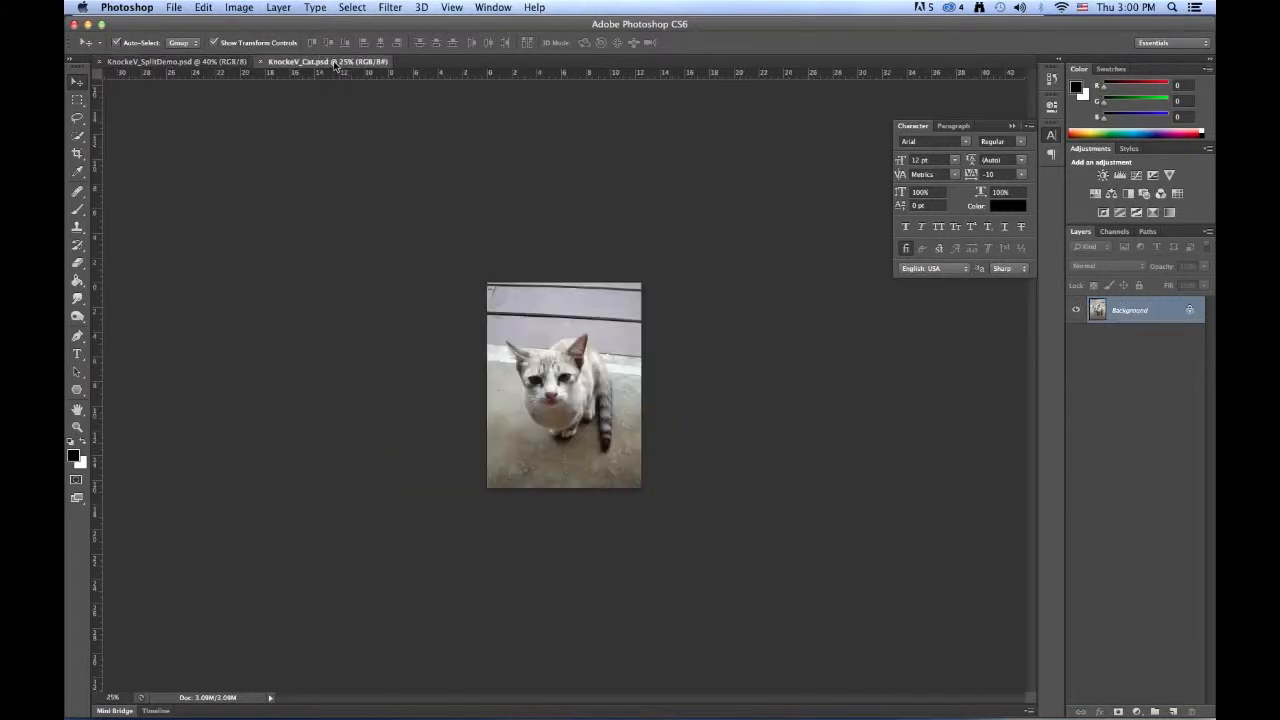
double_click(77, 411)
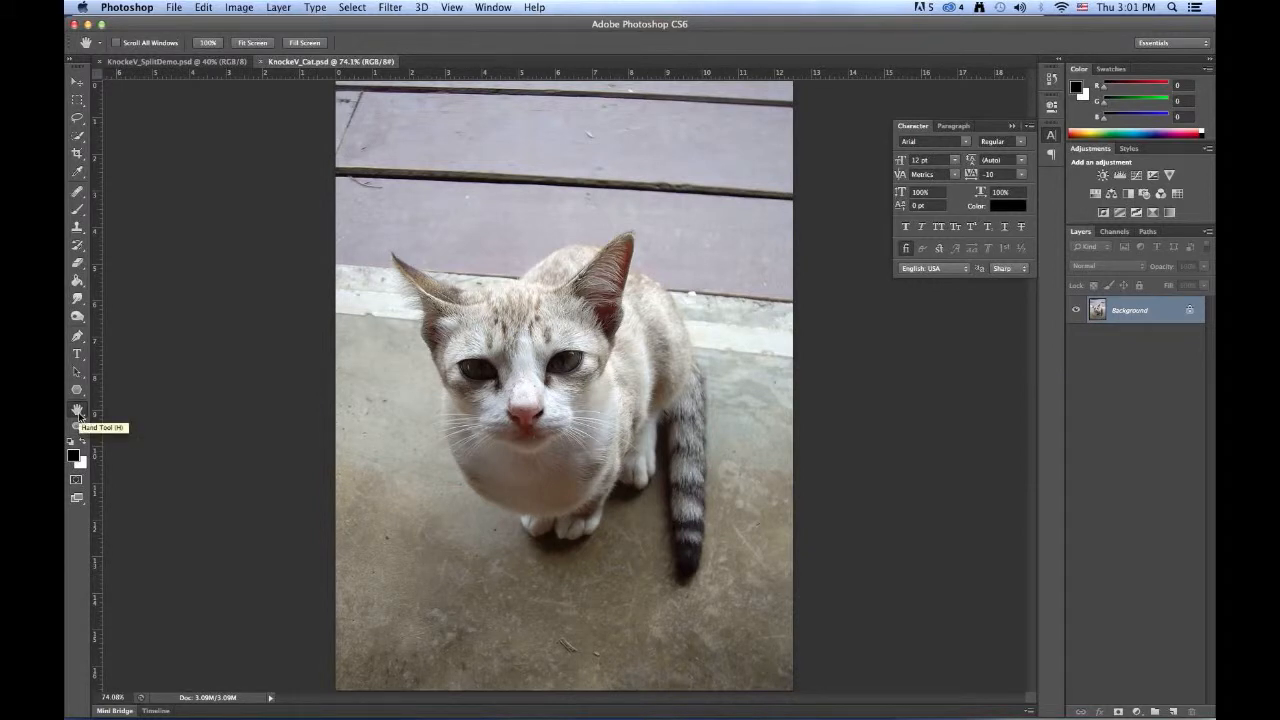
click(79, 135)
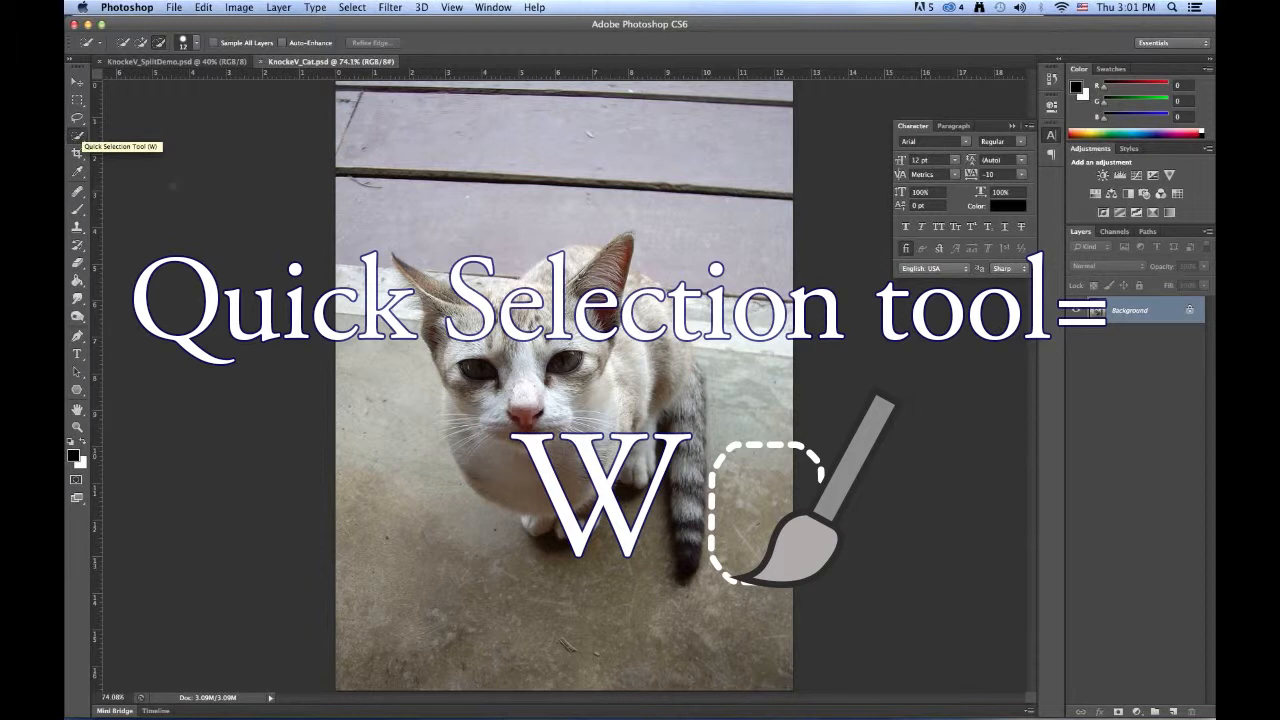
click(197, 42)
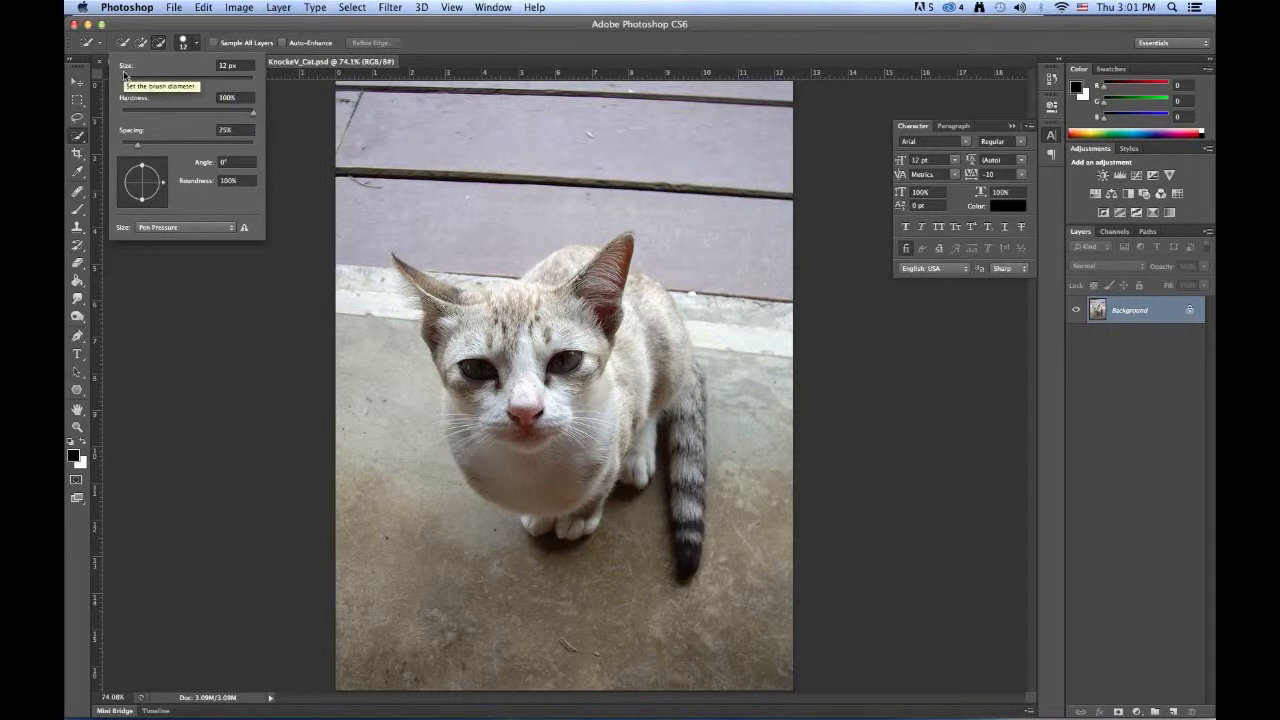
click(435, 292)
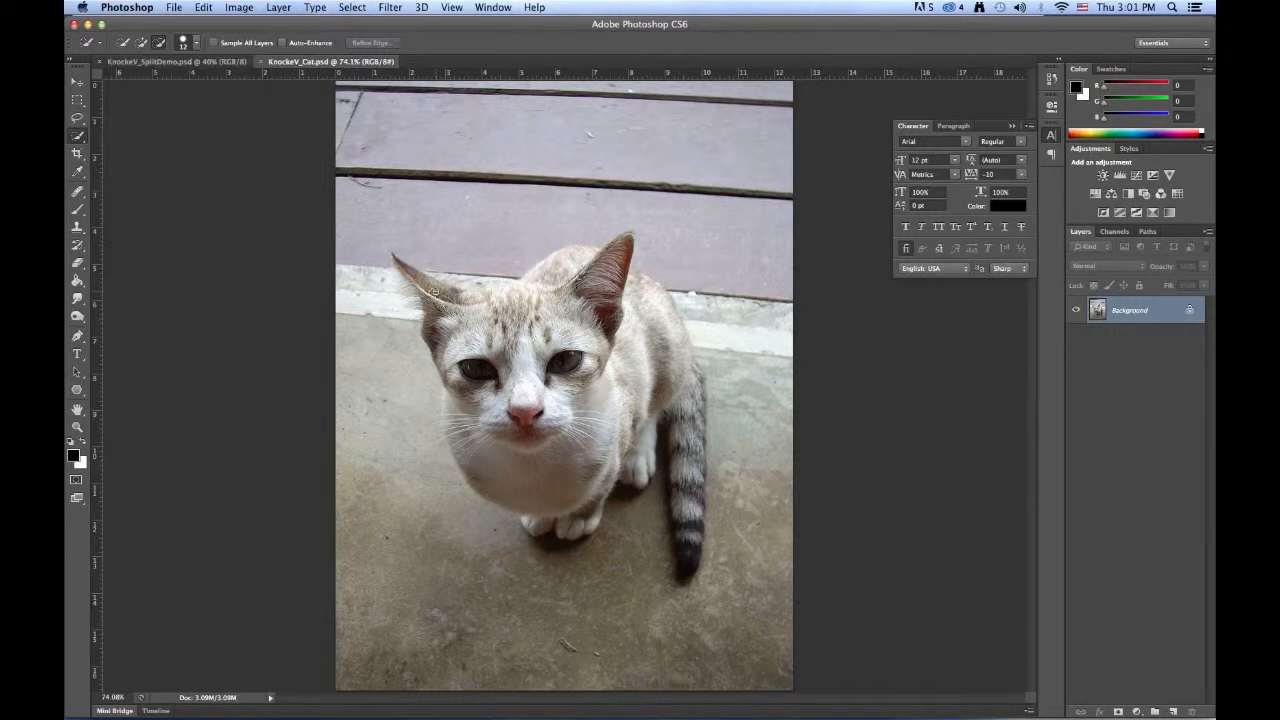
click(393, 256)
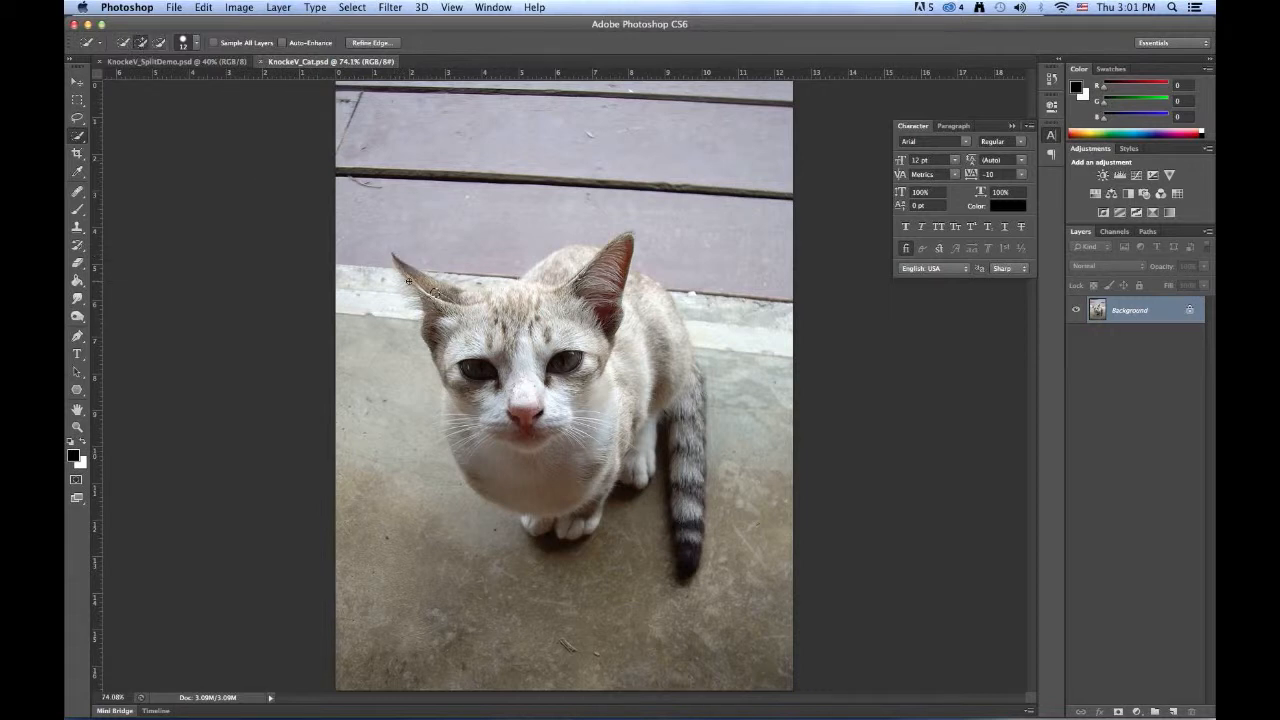
click(143, 42)
drag(394, 256, 440, 290)
drag(401, 271, 429, 327)
mouse_move(517, 295)
mouse_down()
mouse_move(594, 264)
mouse_move(577, 276)
mouse_move(608, 295)
mouse_move(630, 276)
mouse_move(654, 310)
mouse_move(680, 395)
mouse_move(679, 526)
mouse_move(644, 526)
mouse_up()
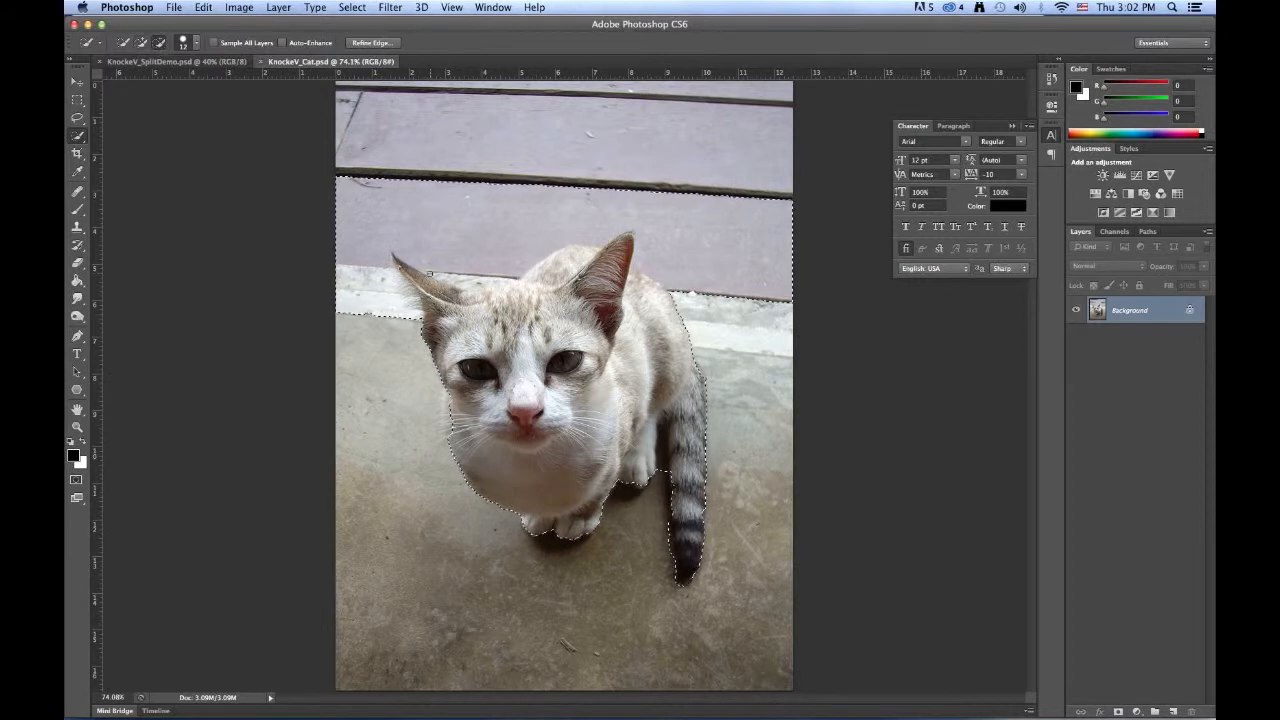
- Subtract the background boards around the cat and the background strip between its ears from the selection
drag(405, 307, 373, 229)
drag(448, 260, 466, 254)
click(77, 427)
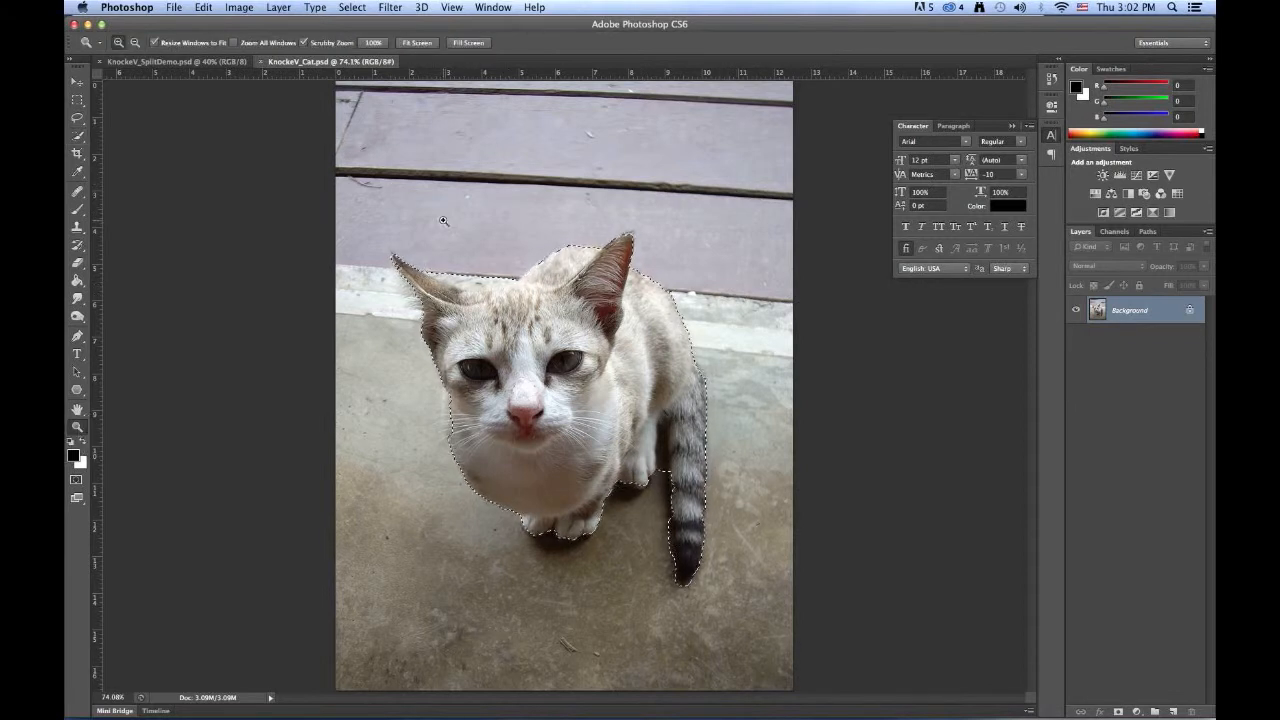
drag(435, 220, 503, 281)
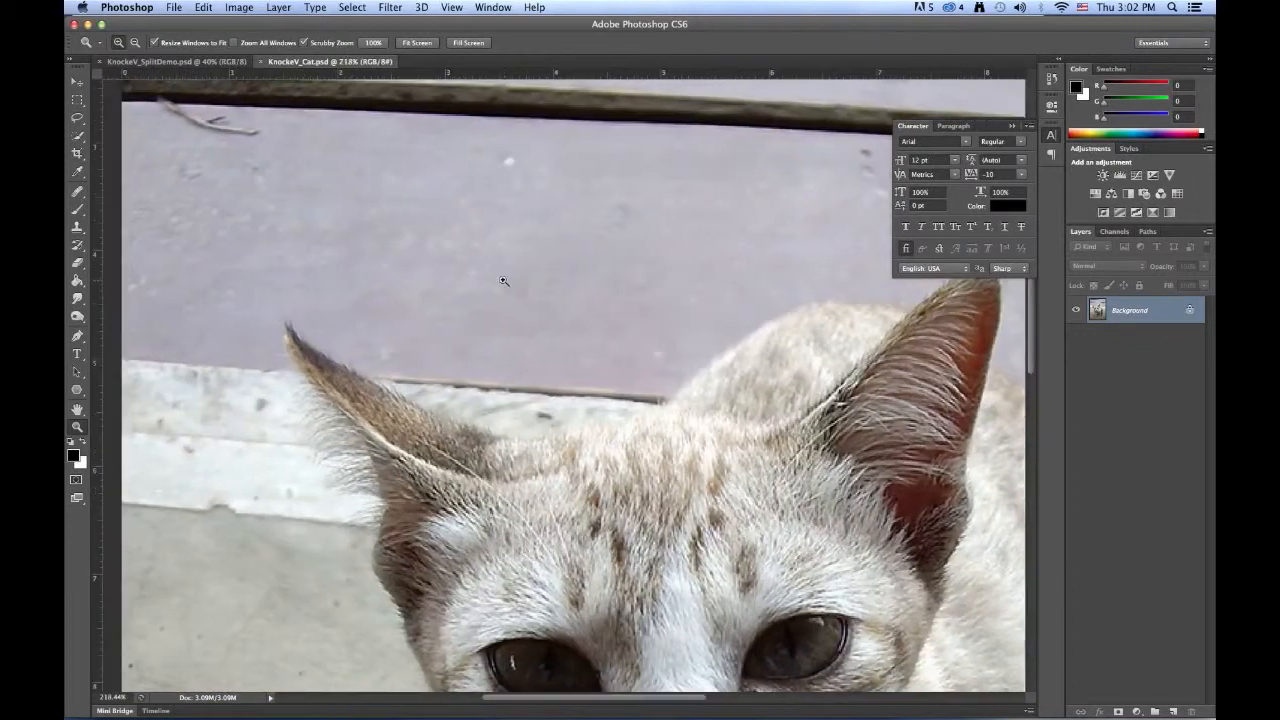
click(78, 136)
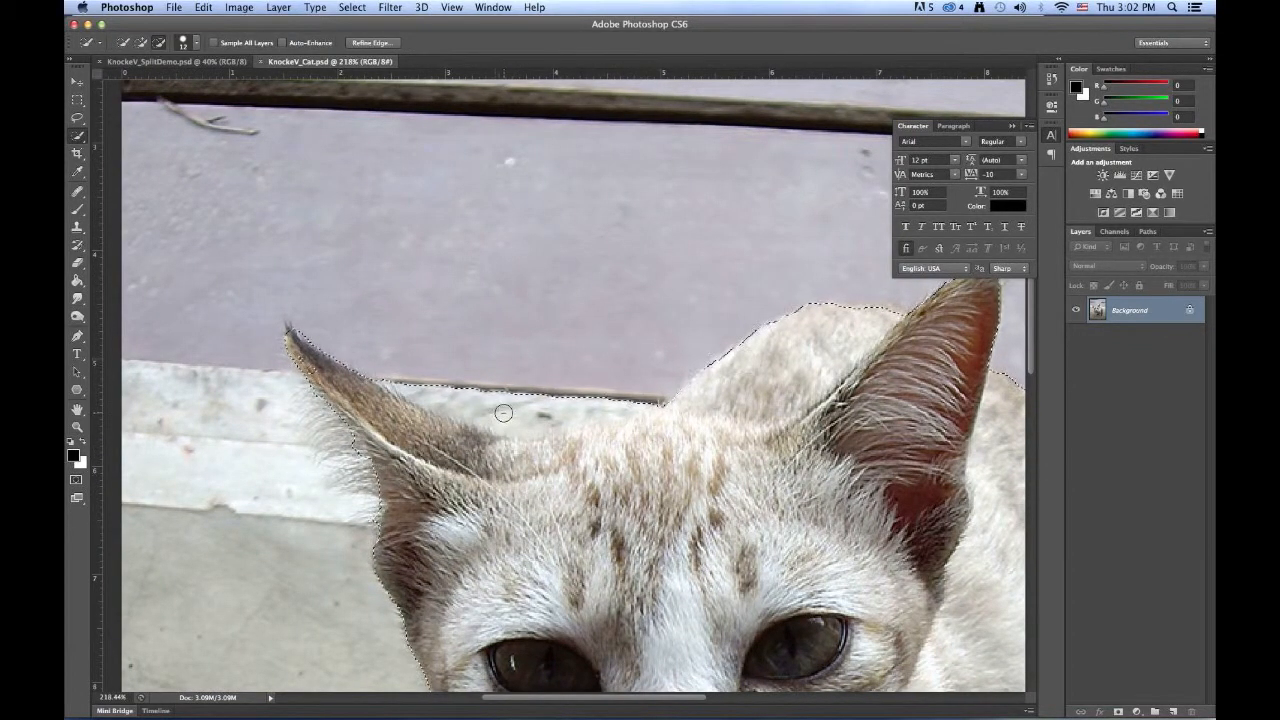
drag(527, 410, 620, 405)
click(159, 43)
click(79, 412)
click(252, 43)
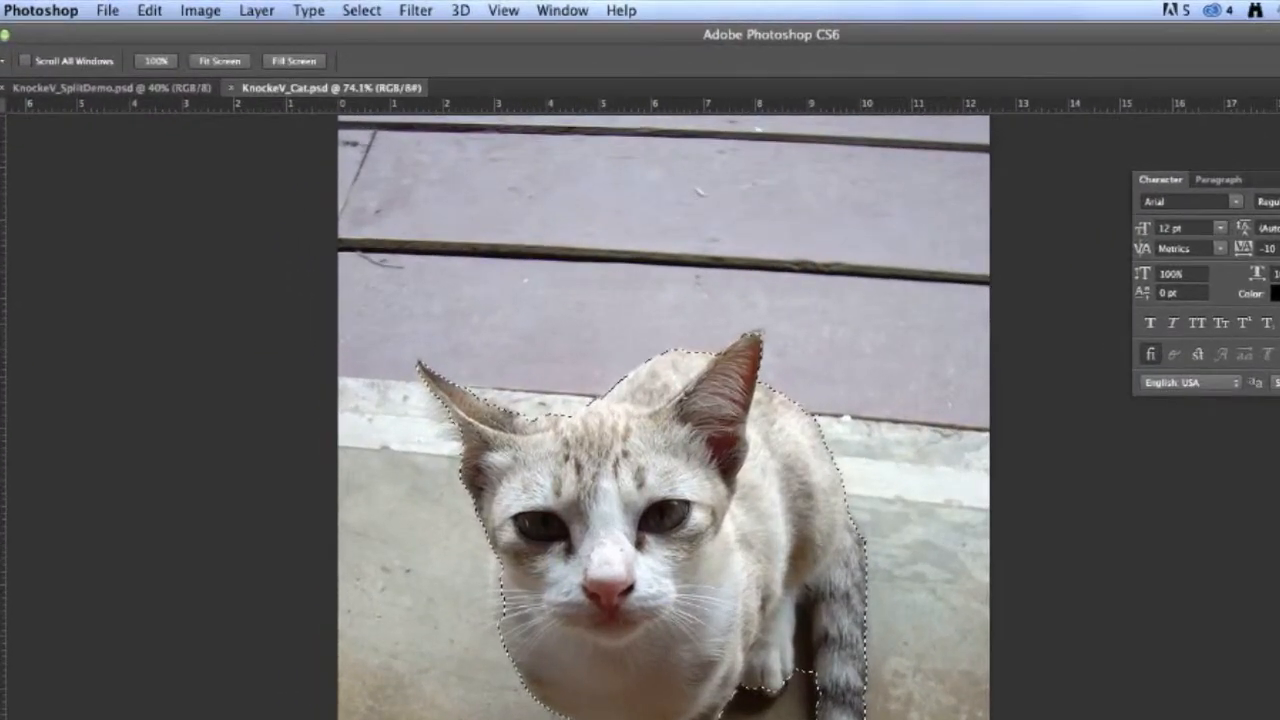
- Refine the selection edge with 1.2 px feather, Smart Radius and 50% Decontaminate Colors, outputting to a new layer with layer mask
key(w)
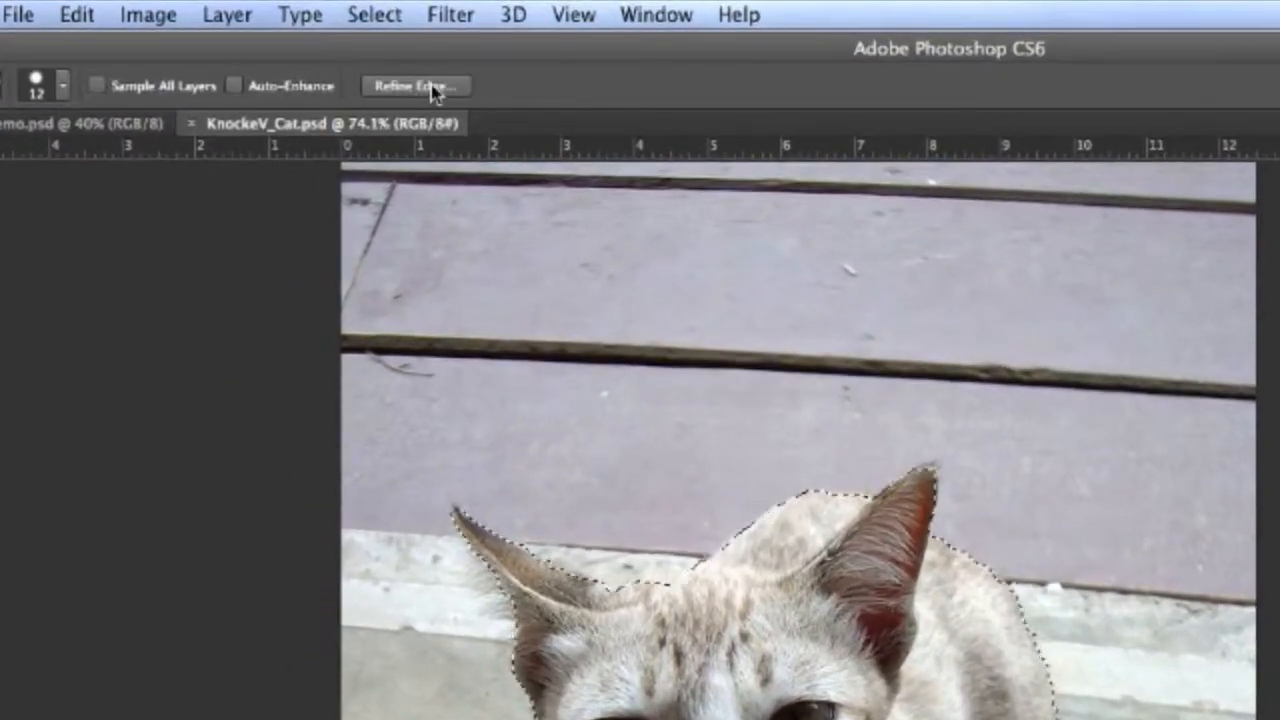
click(433, 89)
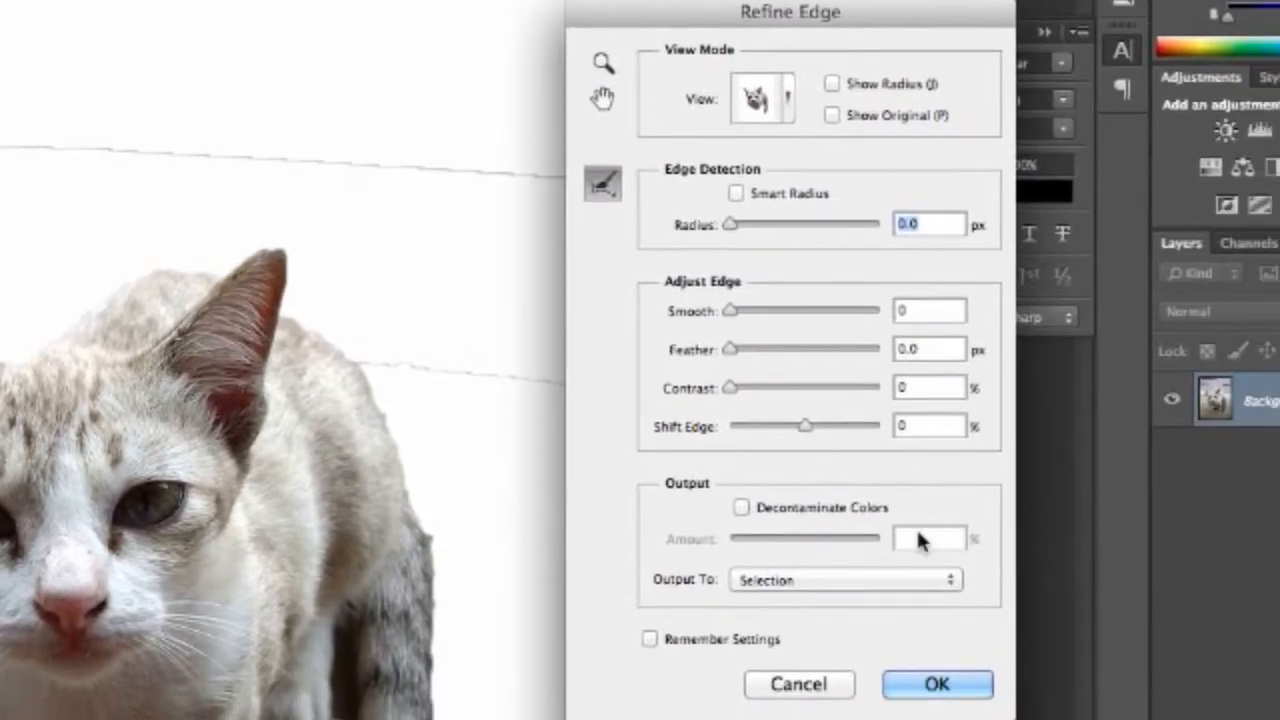
click(741, 507)
click(731, 349)
drag(731, 349, 740, 352)
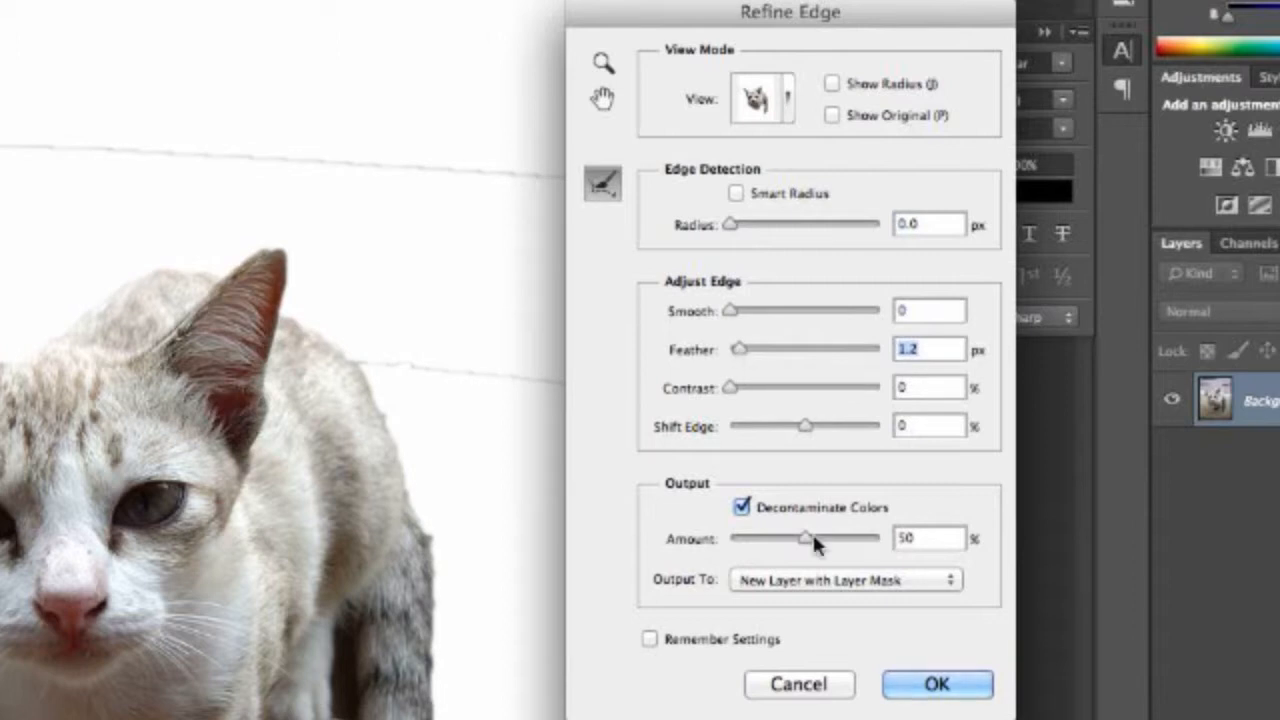
click(893, 582)
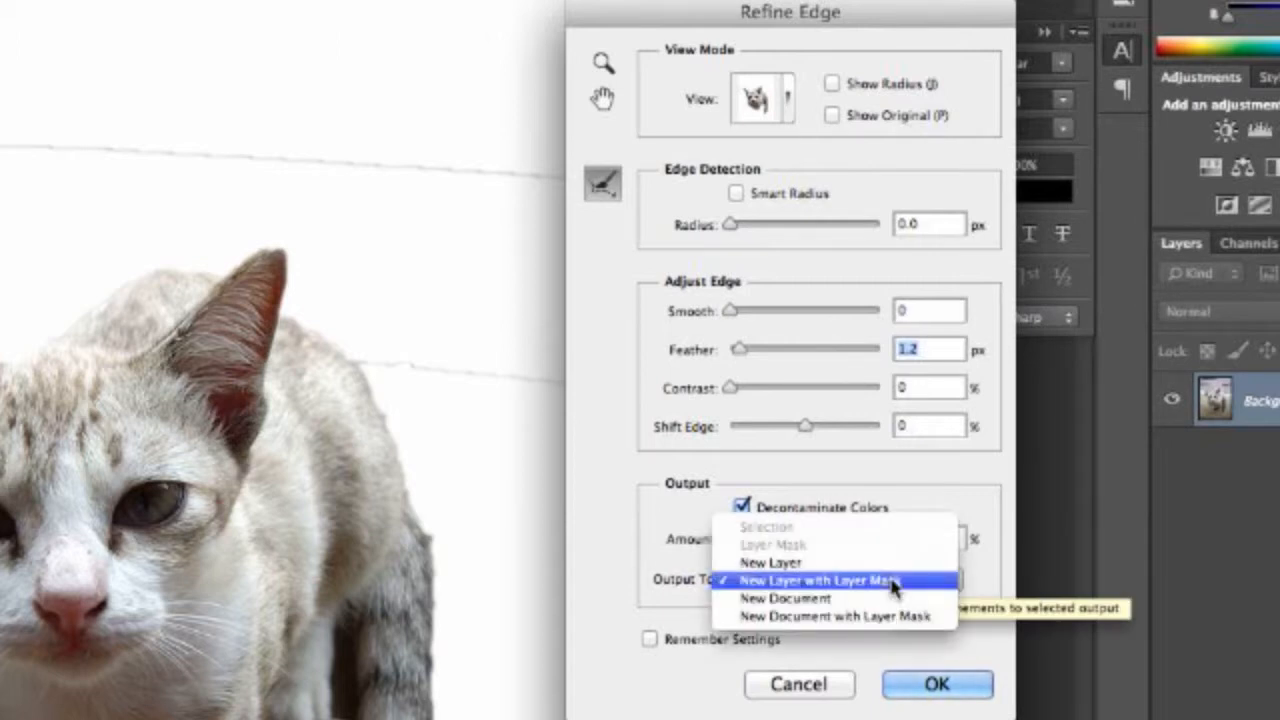
click(790, 584)
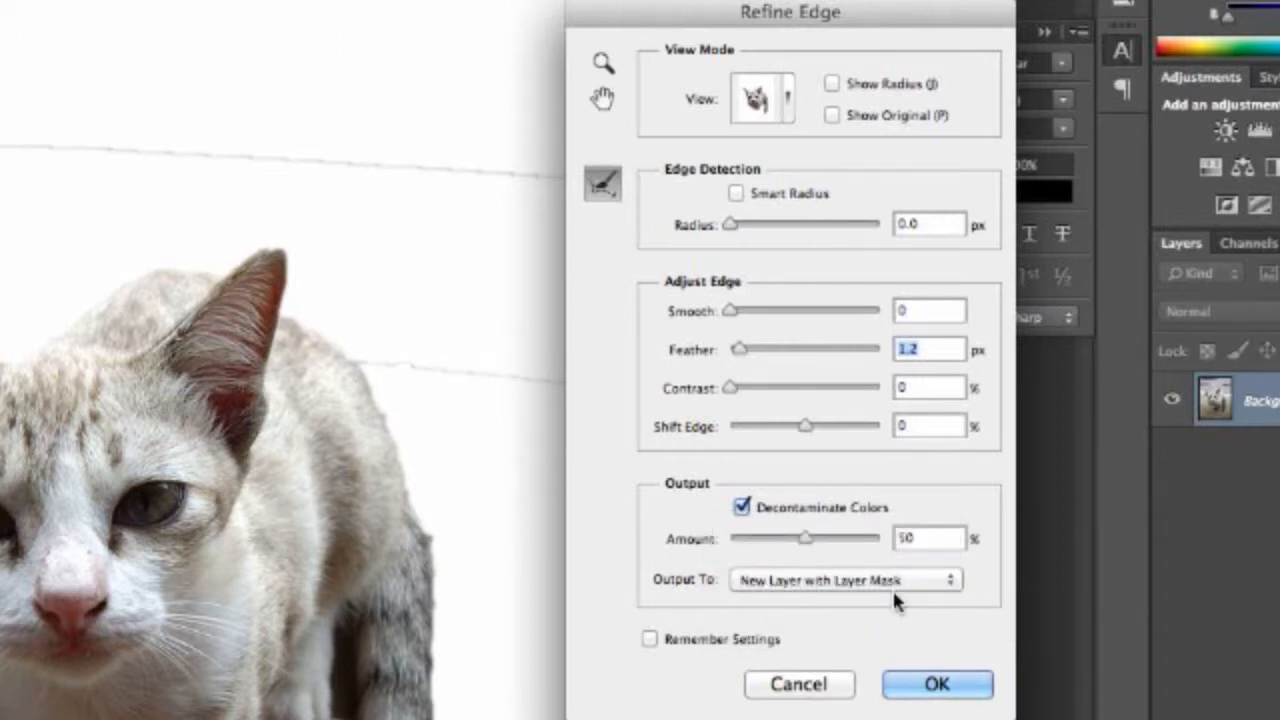
click(735, 194)
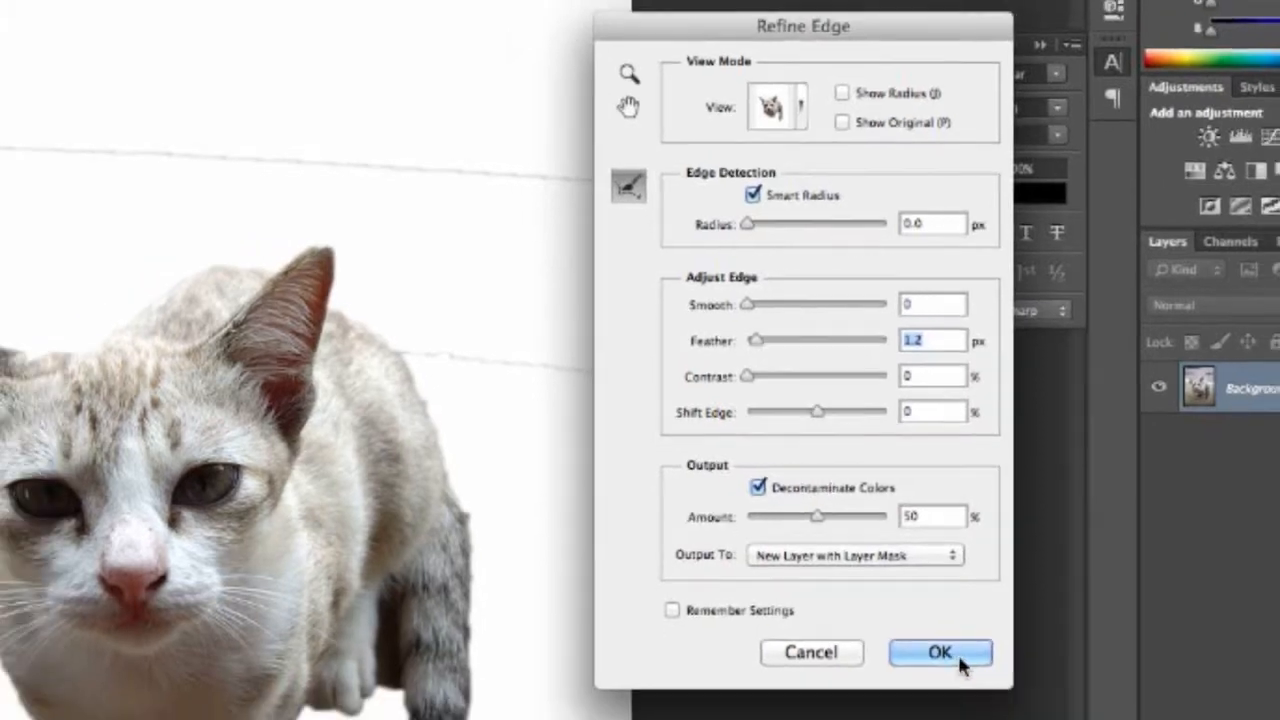
click(938, 681)
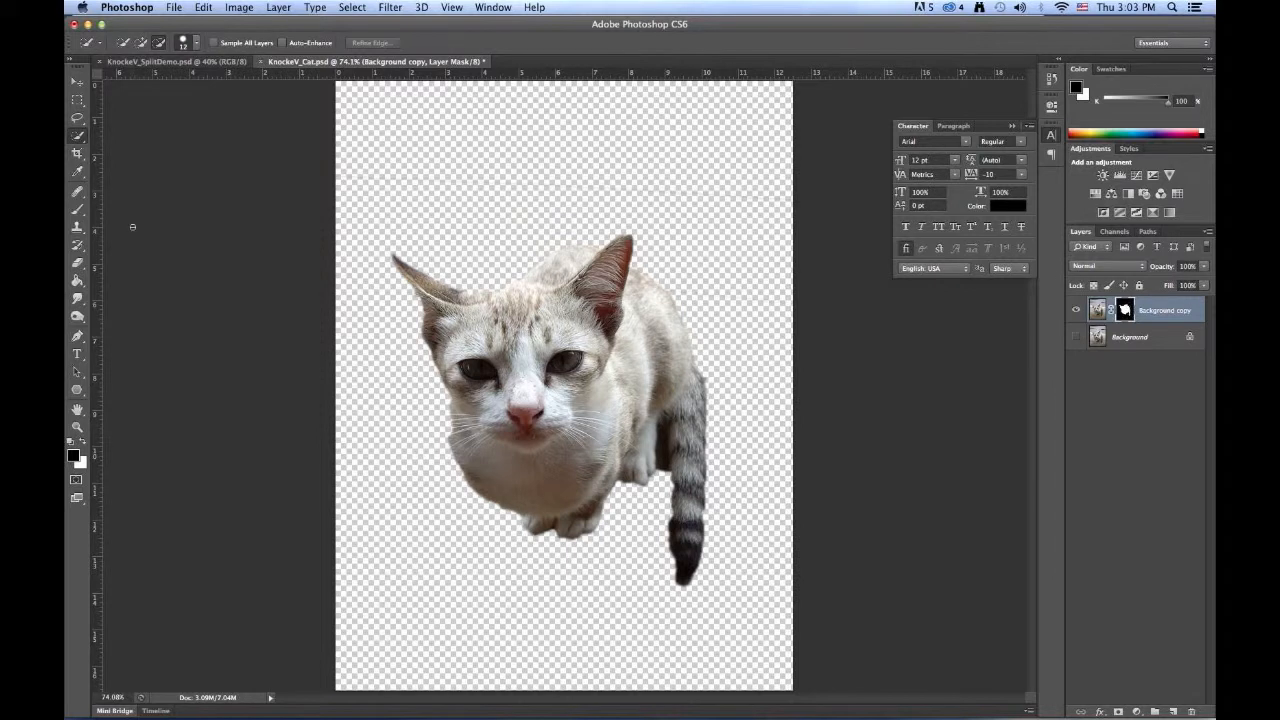
- Paint white on the layer mask with a hard 12 px brush to restore the fur on top of the head beside the ear
click(75, 211)
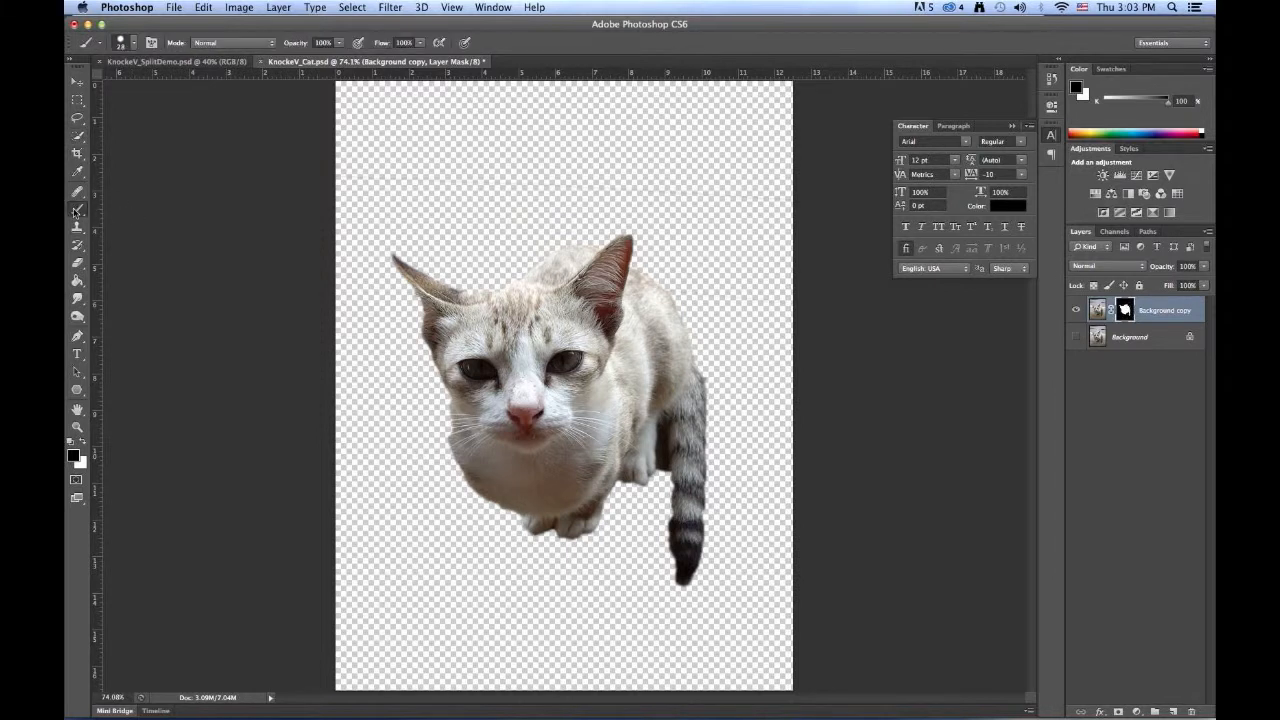
click(77, 428)
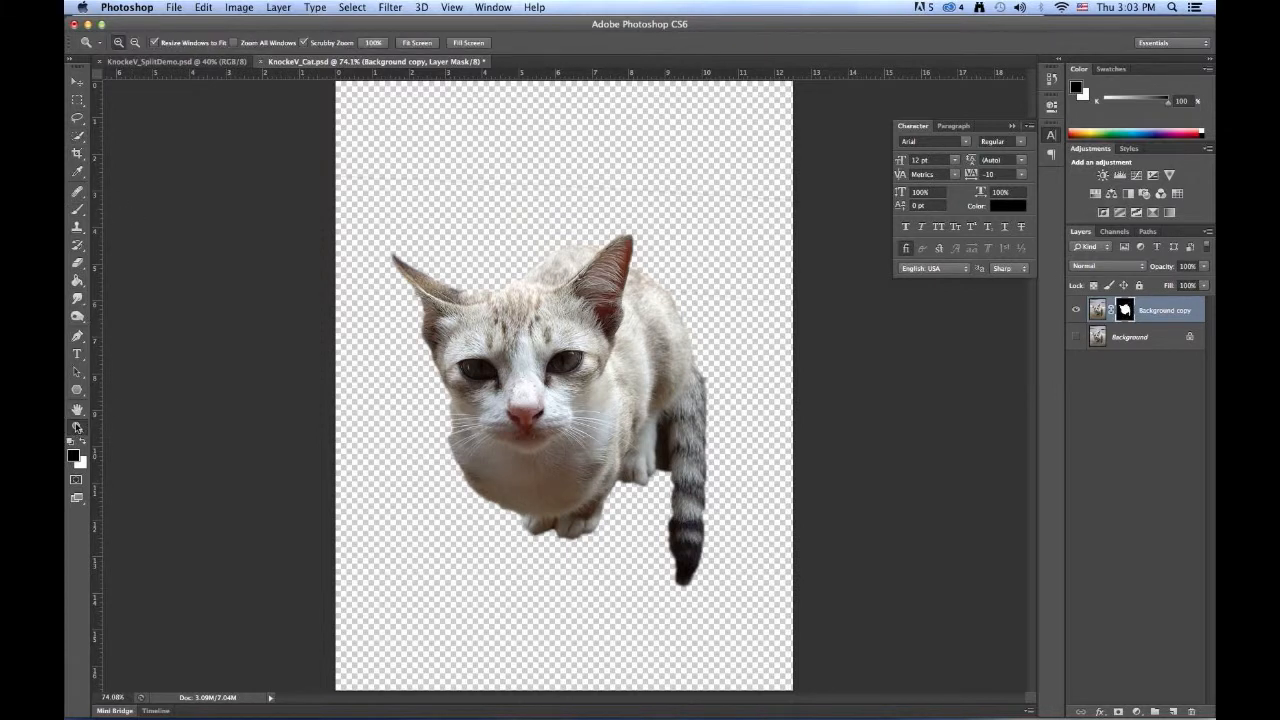
click(446, 290)
click(466, 299)
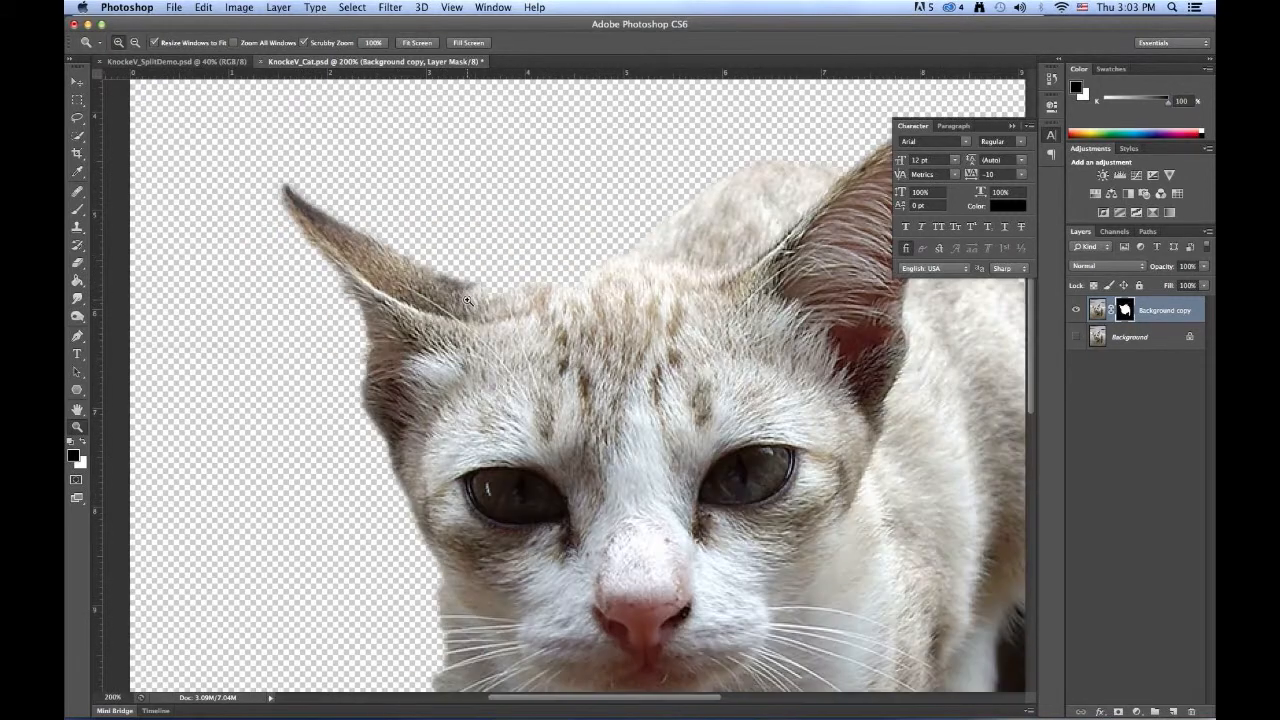
click(467, 299)
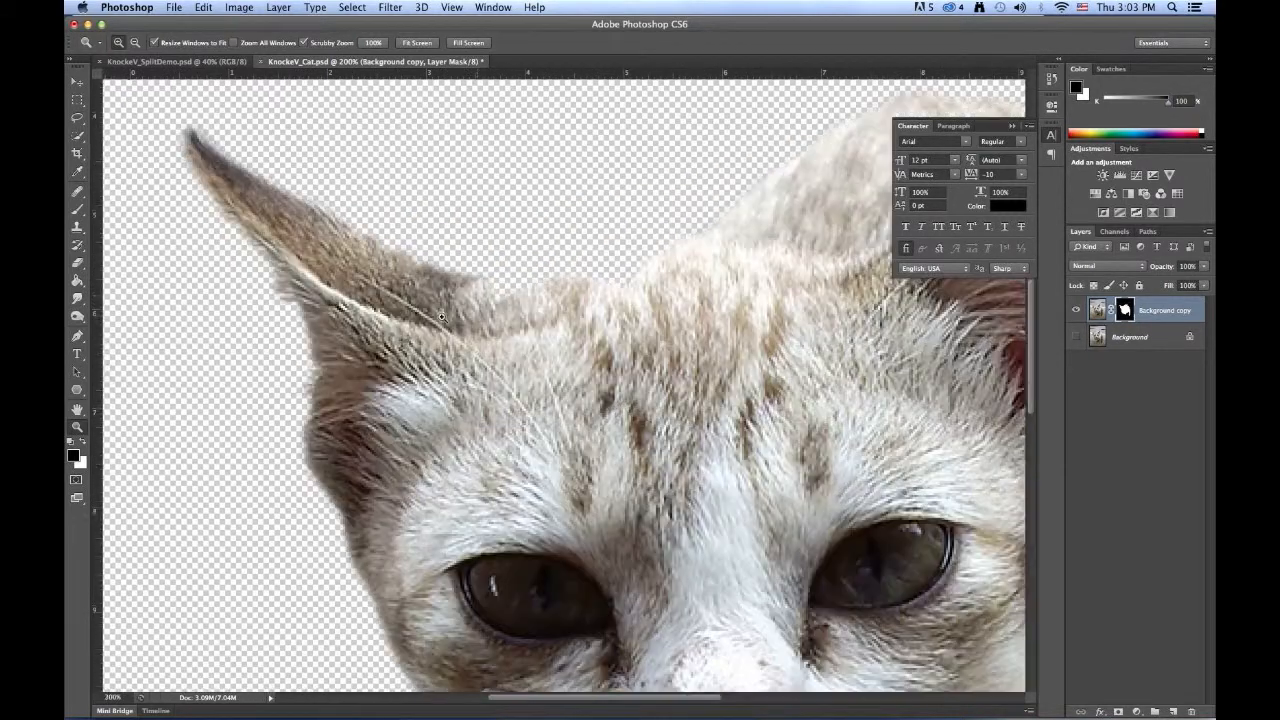
click(82, 443)
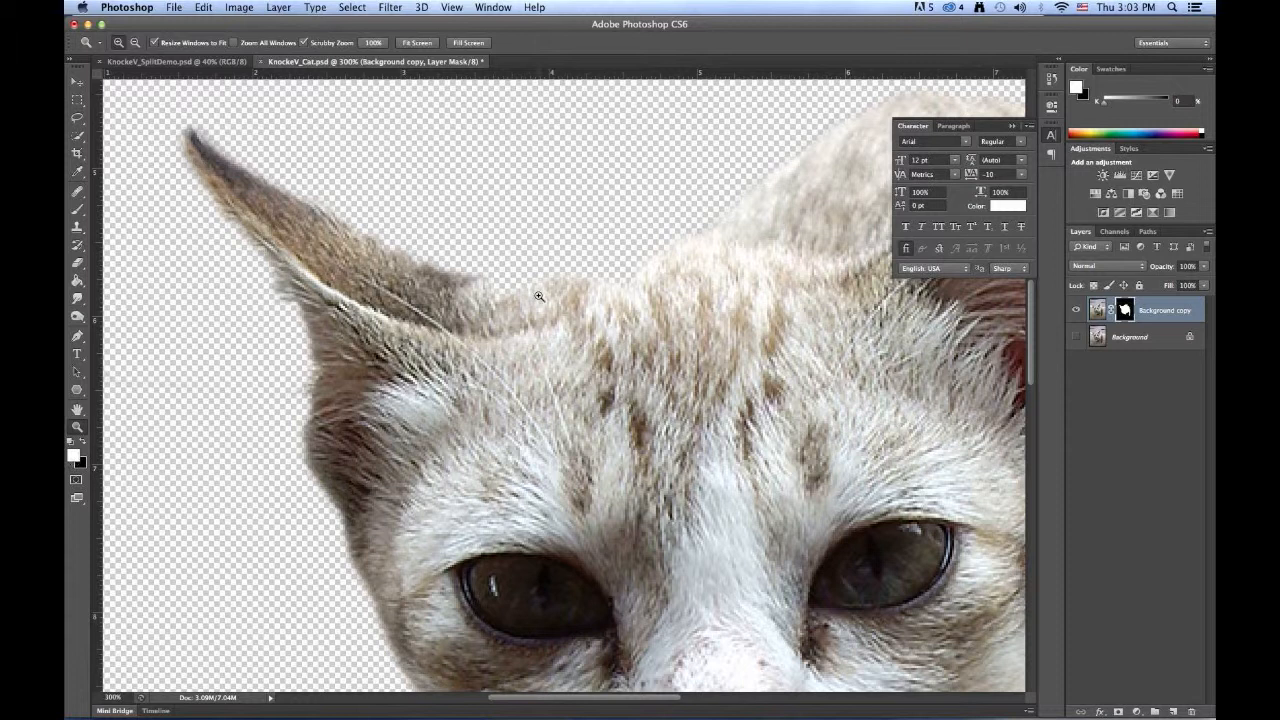
click(79, 211)
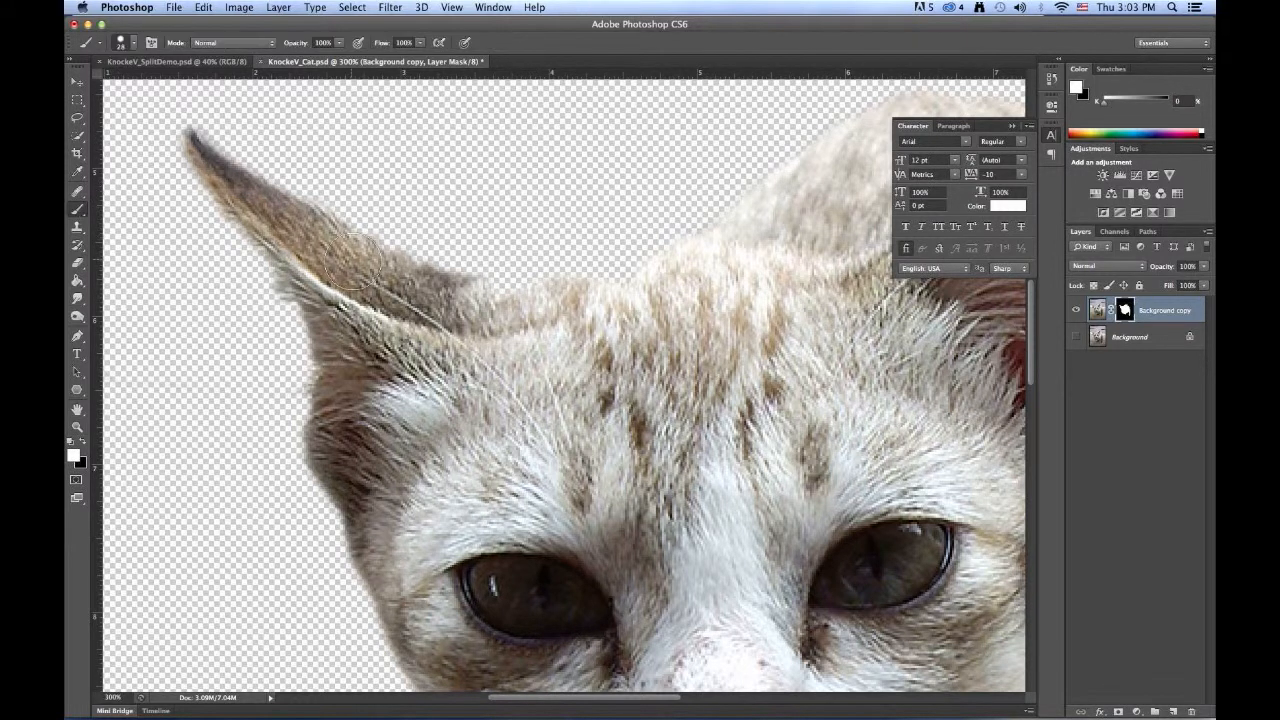
click(134, 43)
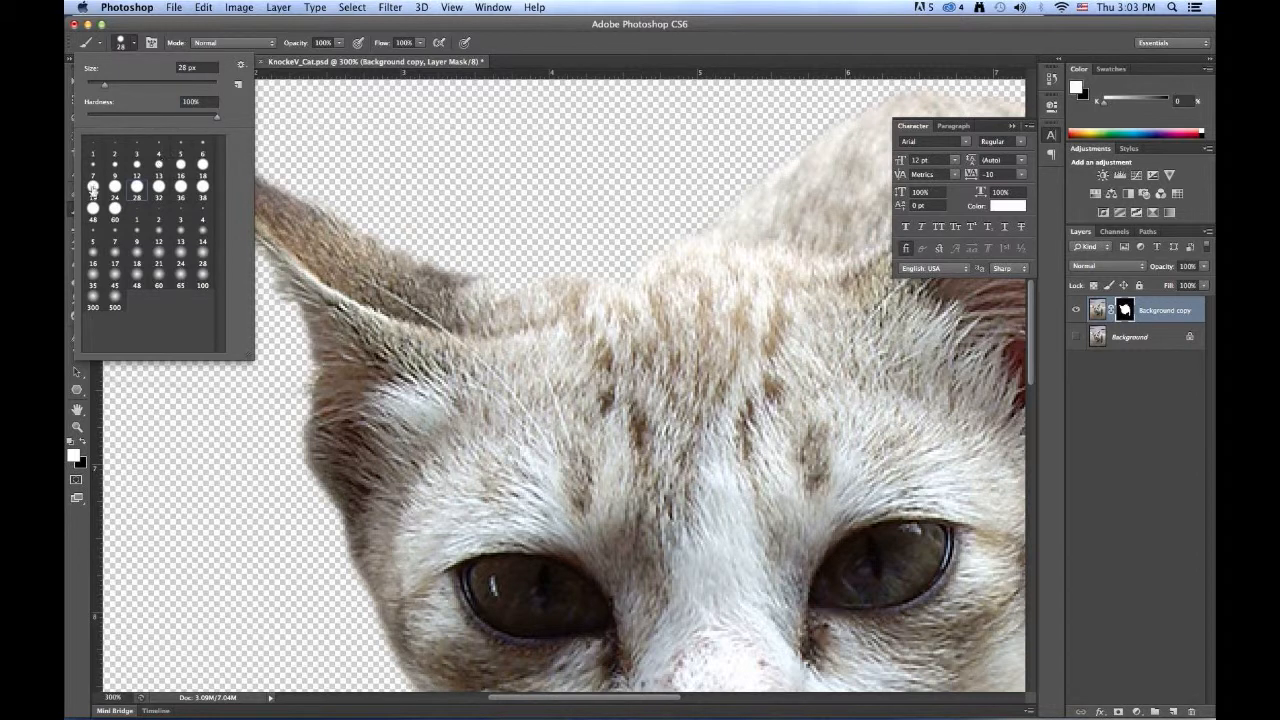
click(137, 164)
click(507, 300)
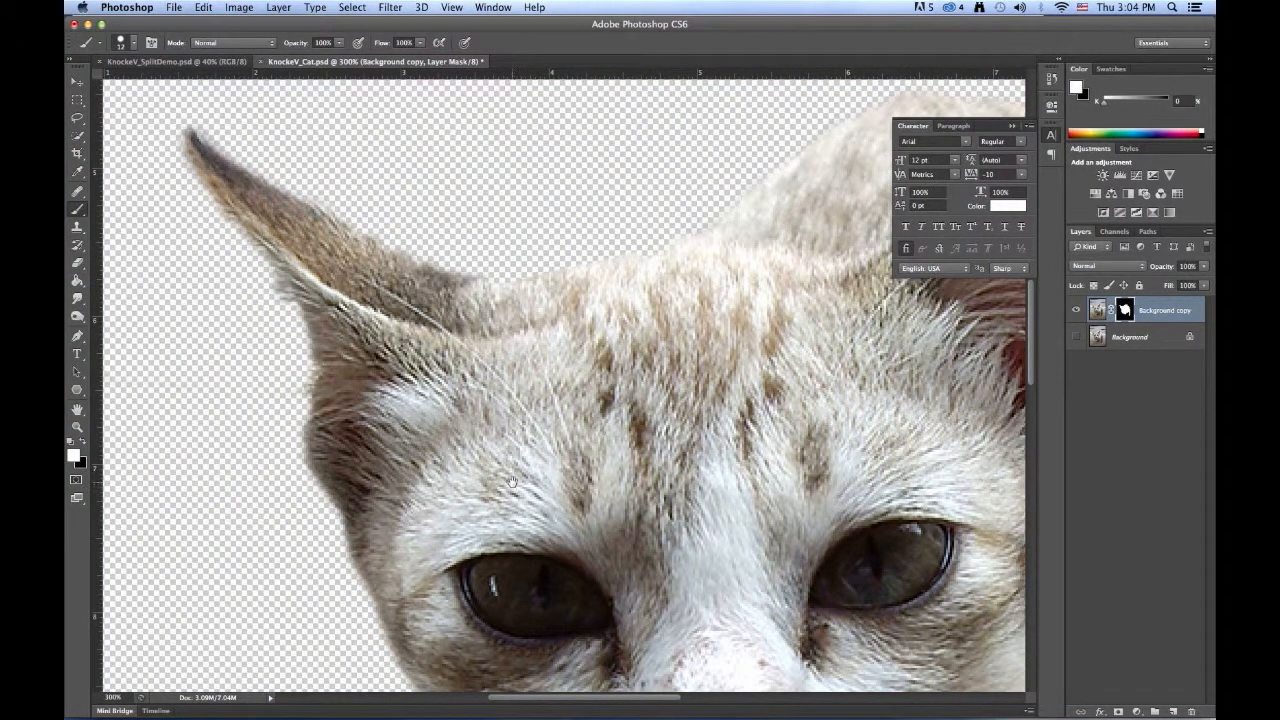
- Paint black on the mask to trim the tail's outer edge and remove the dark background between the hind leg and tail
drag(512, 482, 194, 283)
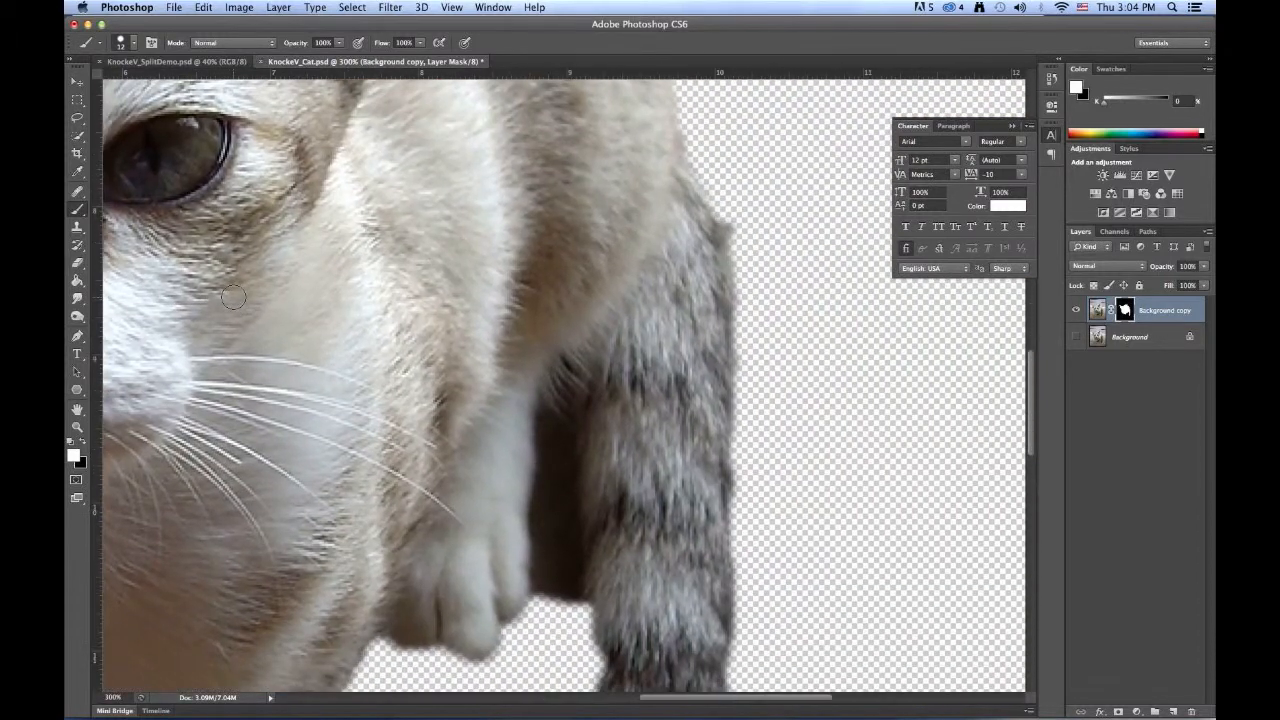
click(83, 443)
mouse_move(732, 216)
mouse_down()
mouse_move(746, 263)
mouse_move(737, 217)
mouse_move(720, 350)
mouse_up()
mouse_move(556, 440)
mouse_down()
mouse_move(556, 424)
mouse_move(549, 540)
mouse_move(557, 600)
mouse_move(556, 440)
mouse_move(563, 617)
mouse_move(551, 437)
mouse_move(546, 606)
mouse_up()
- Paint white on the mask to restore fur along the tail's inner edge, and undo the stray stroke beside the body
drag(1029, 434, 1035, 500)
click(82, 441)
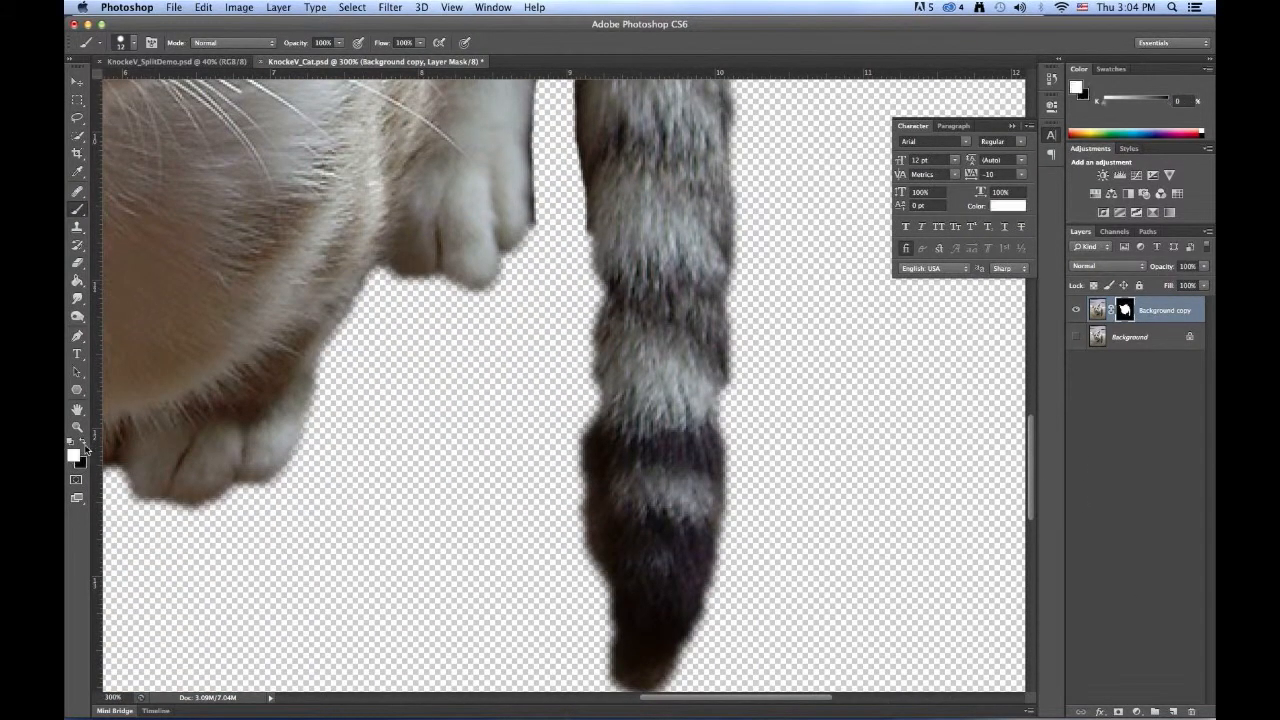
drag(609, 223, 596, 579)
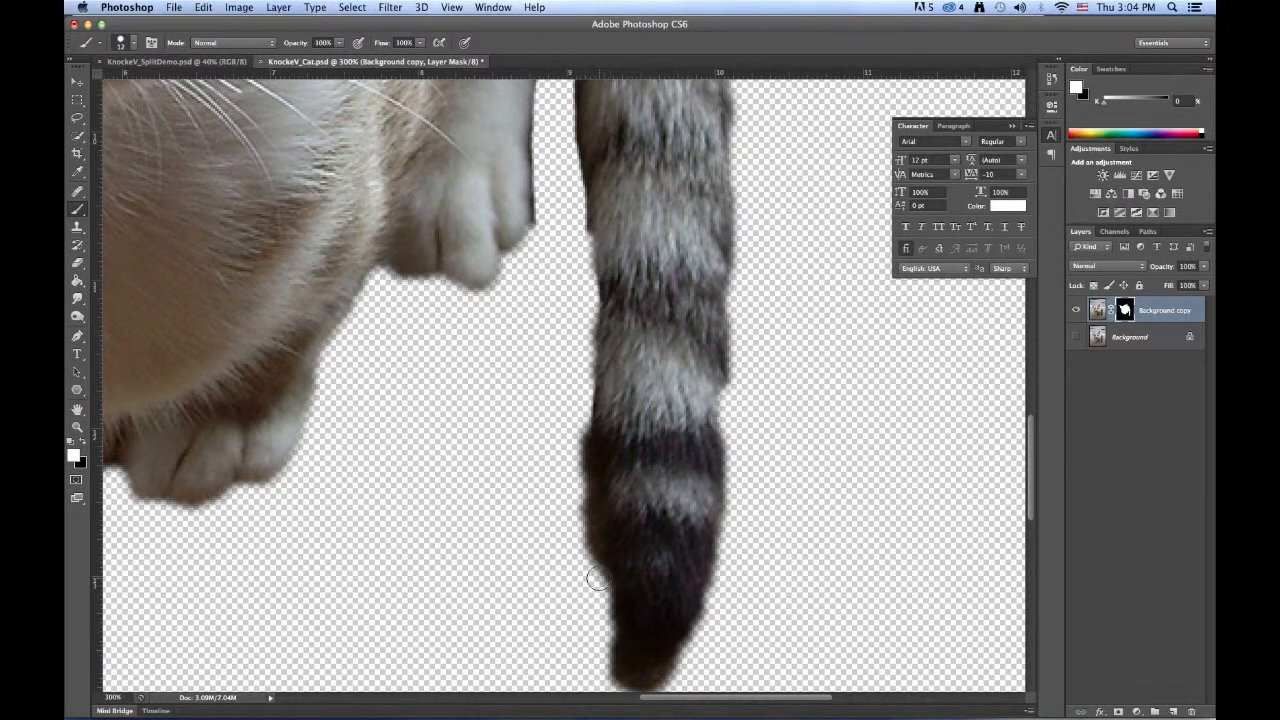
drag(380, 292, 392, 345)
key(super+z)
- Paint black on the mask to trim the dark fringe along the inner edge of the lower tail
click(84, 443)
mouse_move(577, 416)
mouse_down()
mouse_move(577, 400)
mouse_move(589, 574)
mouse_move(580, 500)
mouse_up()
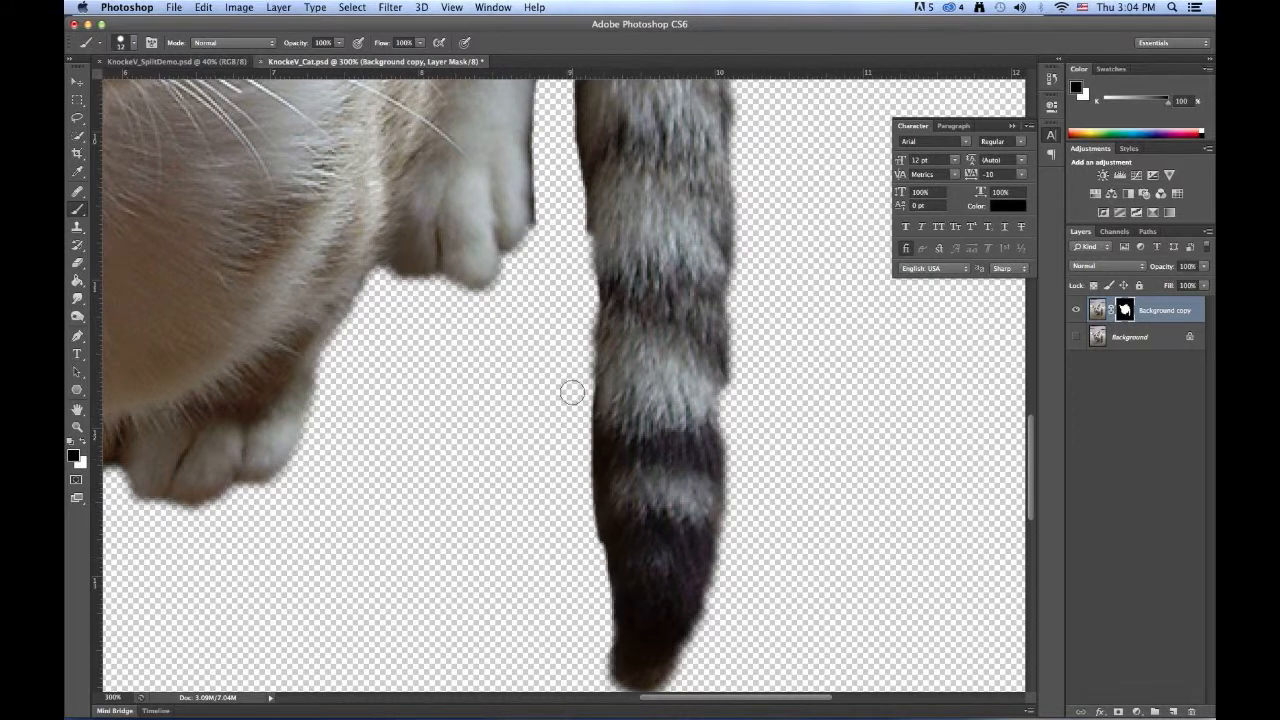
drag(580, 242, 584, 342)
drag(585, 450, 601, 600)
- Mask out the remaining dark fringe on the tail and hind leg edges facing the gap between them
scroll(585, 340, up, 5)
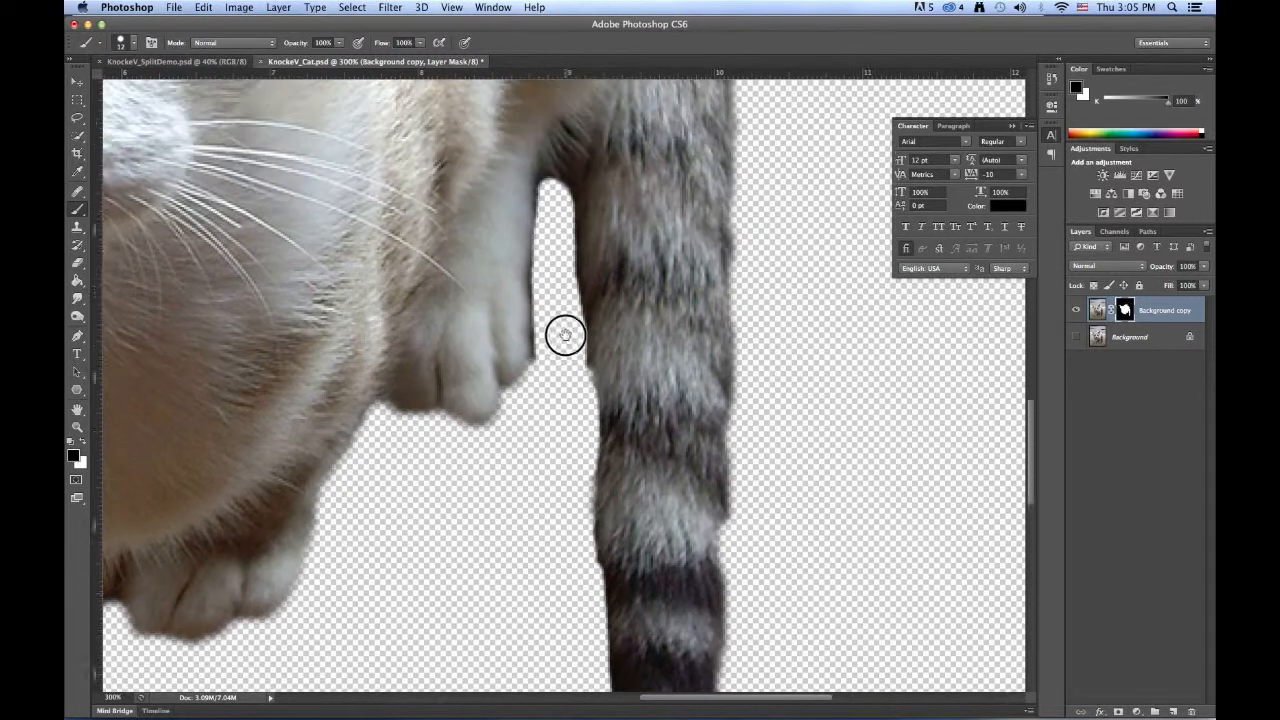
mouse_move(558, 212)
mouse_down()
mouse_move(569, 242)
mouse_move(577, 422)
mouse_up()
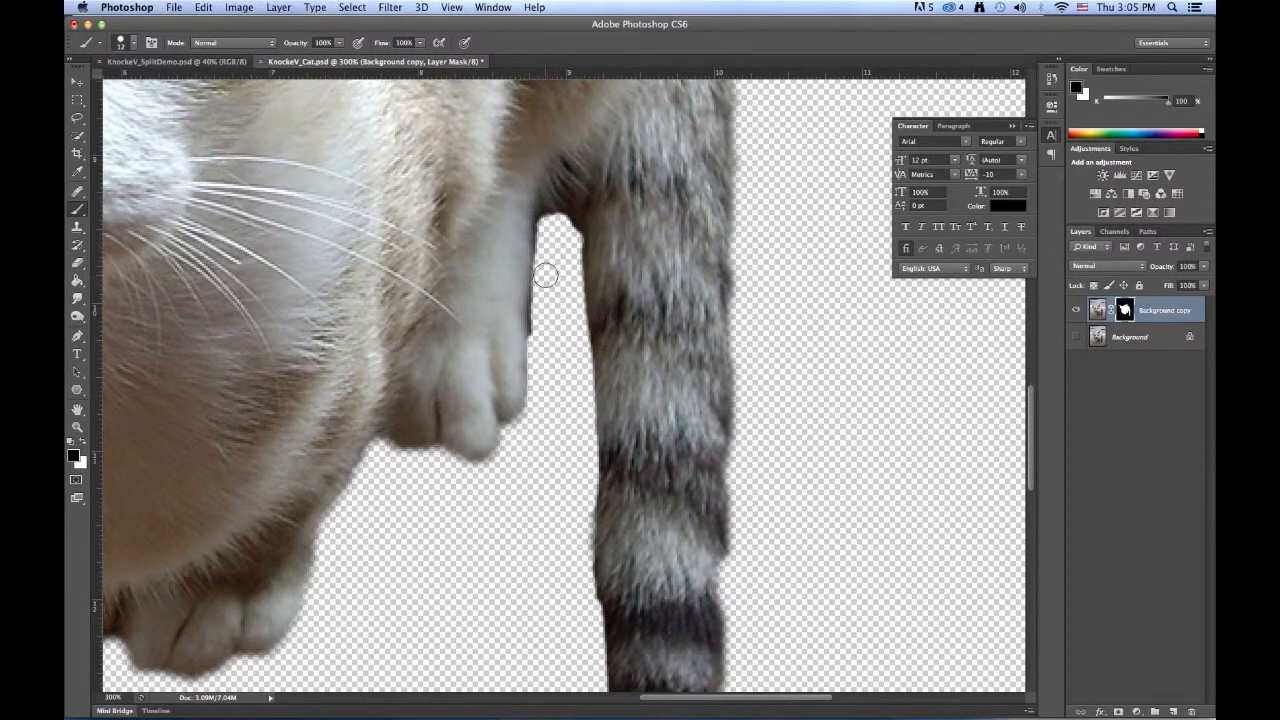
drag(537, 280, 521, 381)
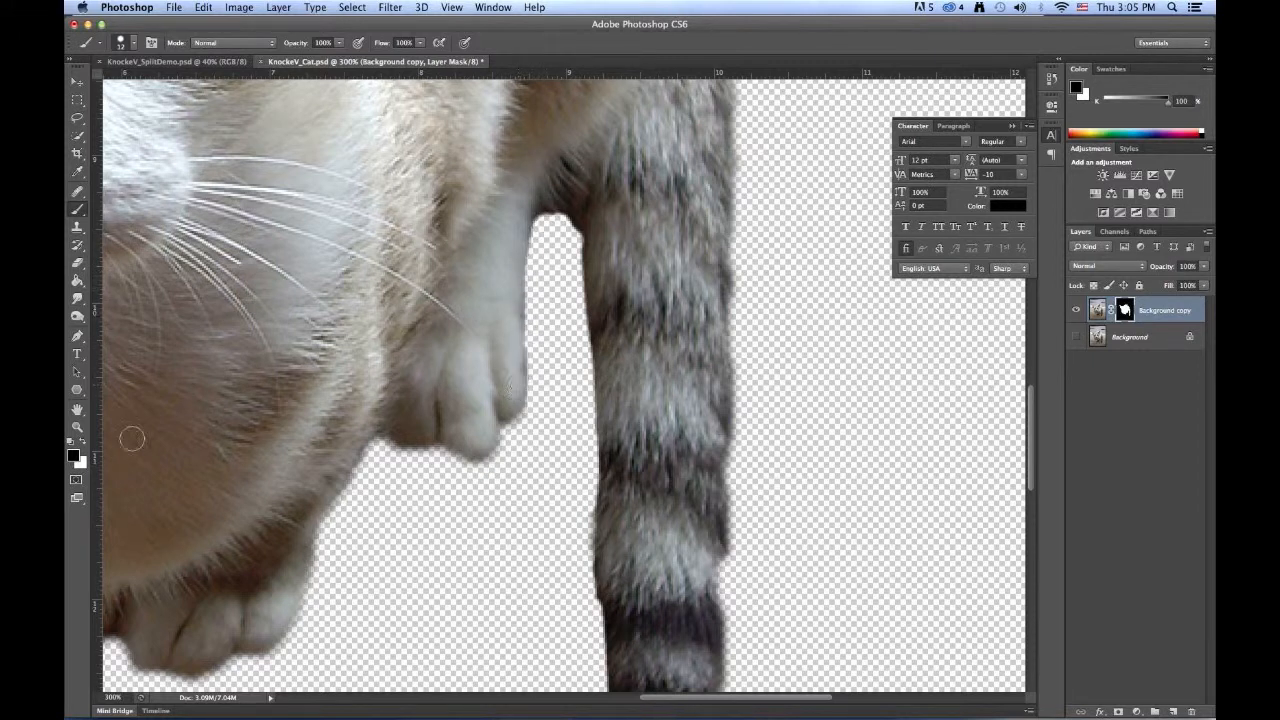
- Paint black on the mask to trim the fringe along the lower-left chest edge, and paint white to restore overcut fur
click(88, 440)
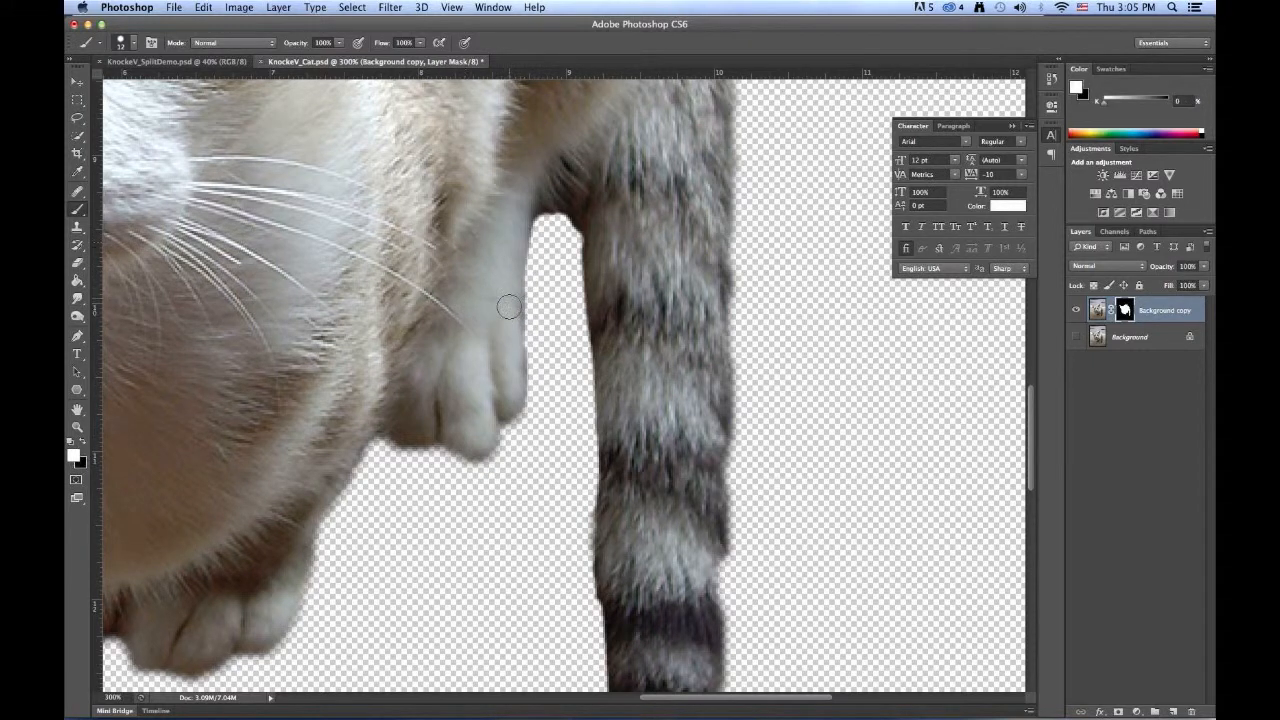
scroll(474, 563, left, 10)
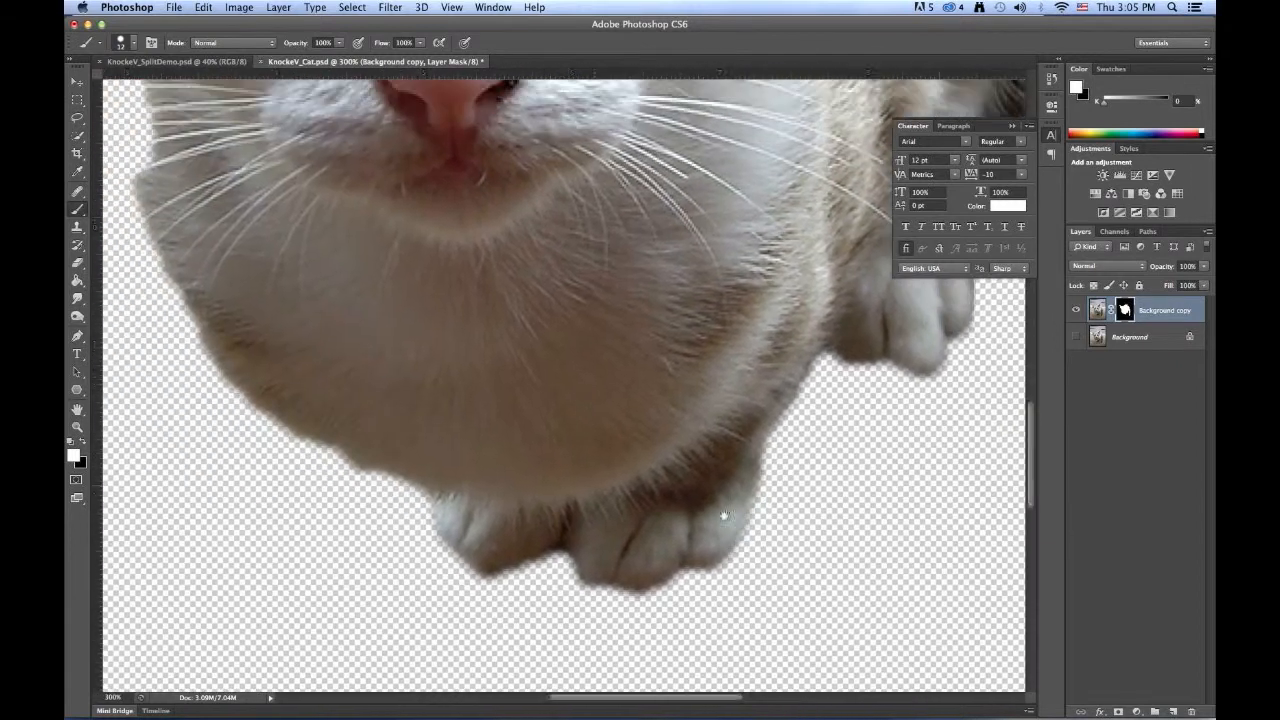
scroll(400, 402, up, 5)
scroll(400, 402, left, 4)
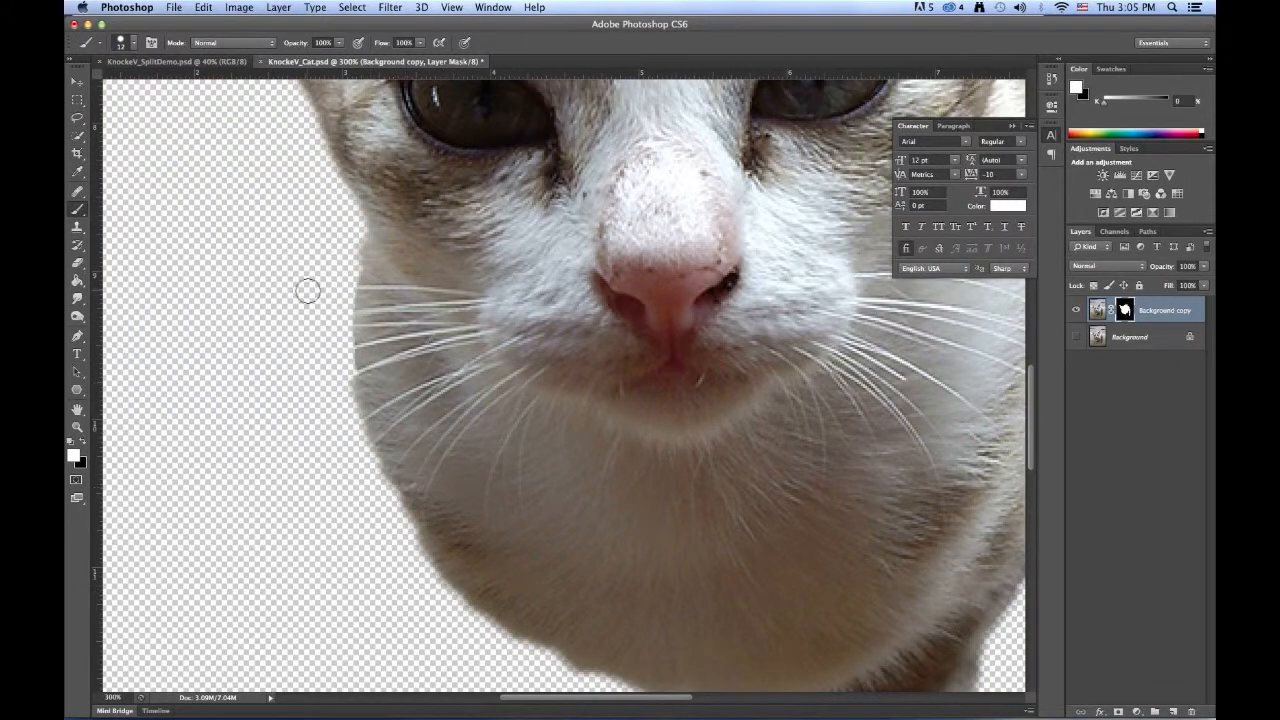
click(84, 443)
mouse_move(389, 503)
mouse_down()
mouse_move(432, 579)
mouse_move(510, 664)
mouse_move(570, 678)
mouse_up()
drag(472, 619, 482, 629)
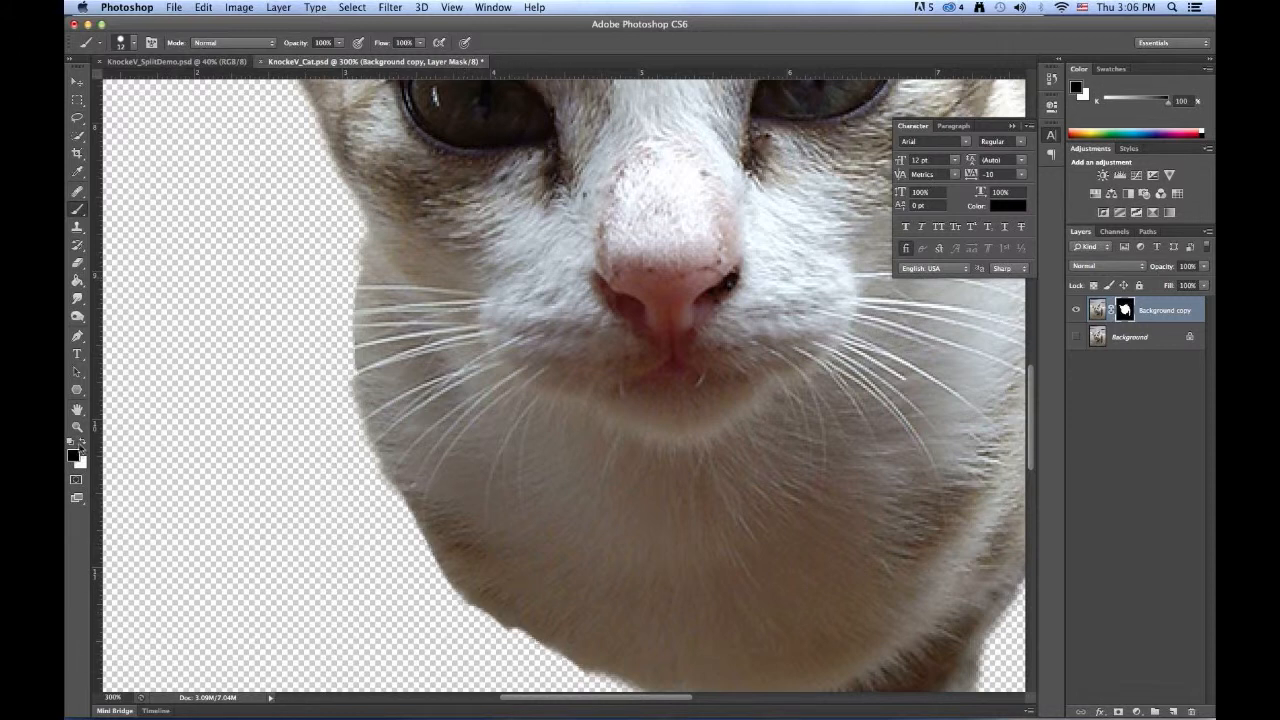
click(84, 443)
drag(465, 578, 591, 678)
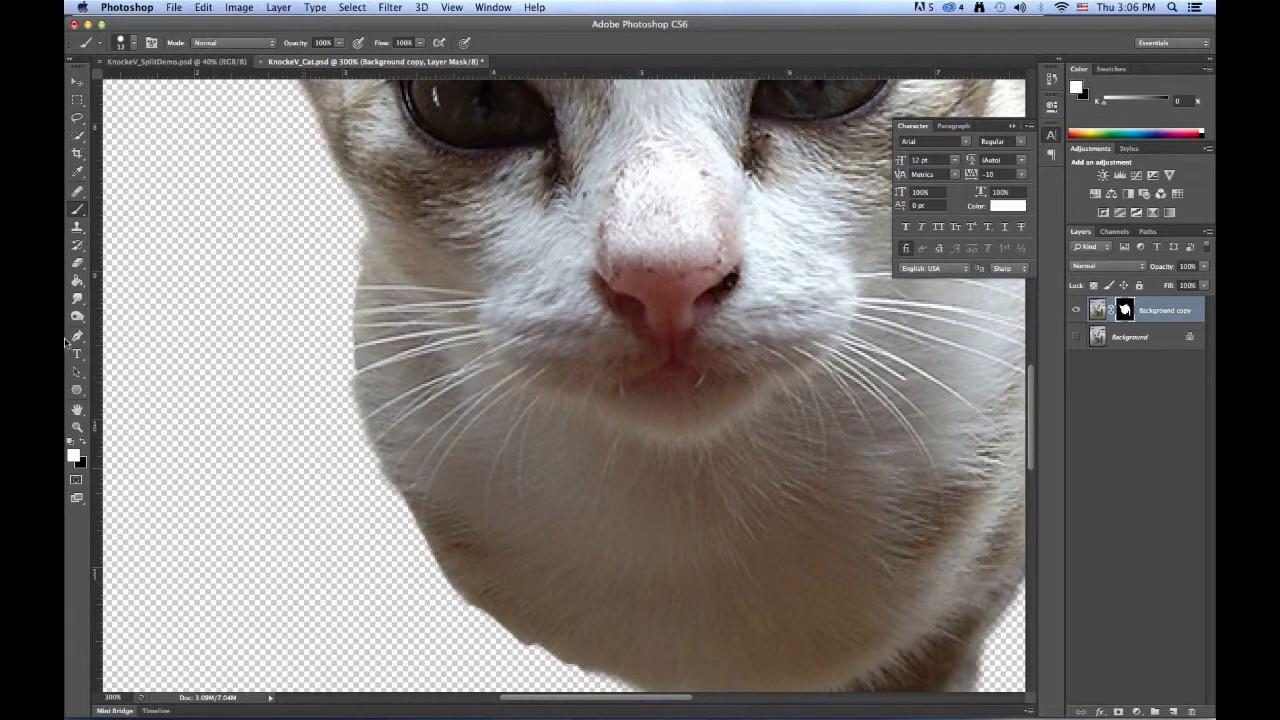
- Apply the cat layer's mask permanently and duplicate the cutout layer into the split-demo document
double_click(77, 410)
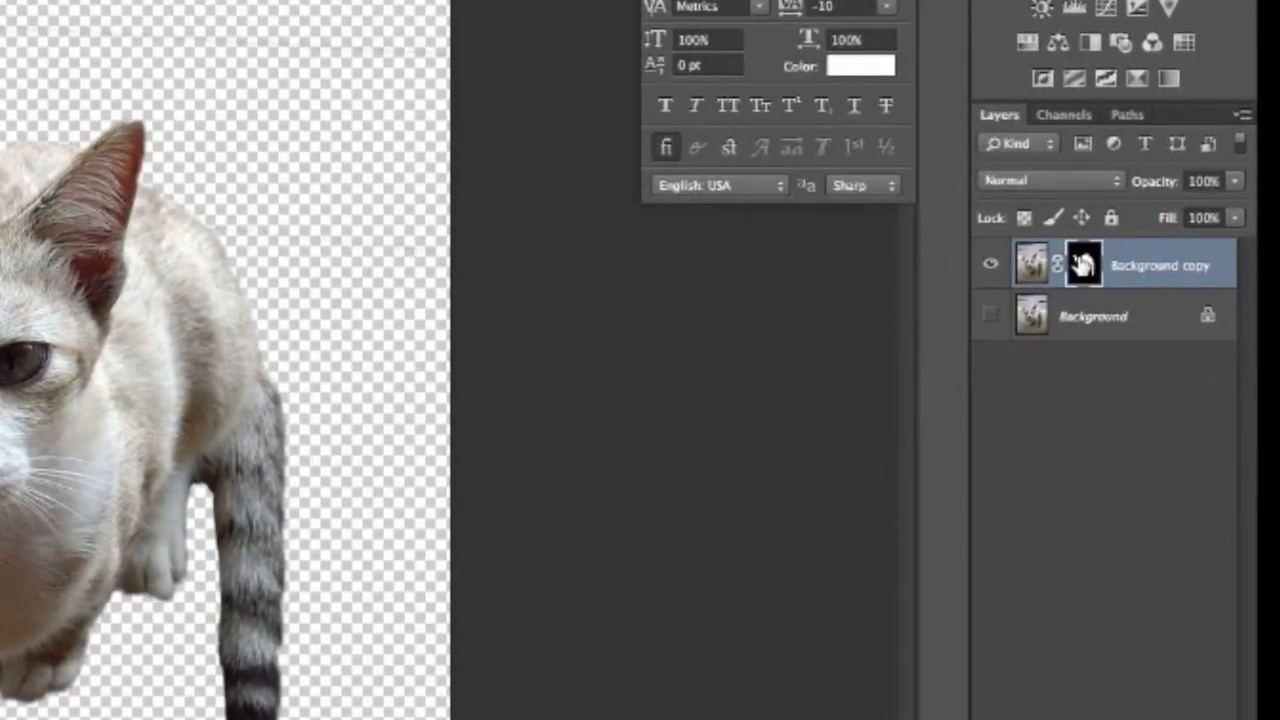
right_click(1090, 272)
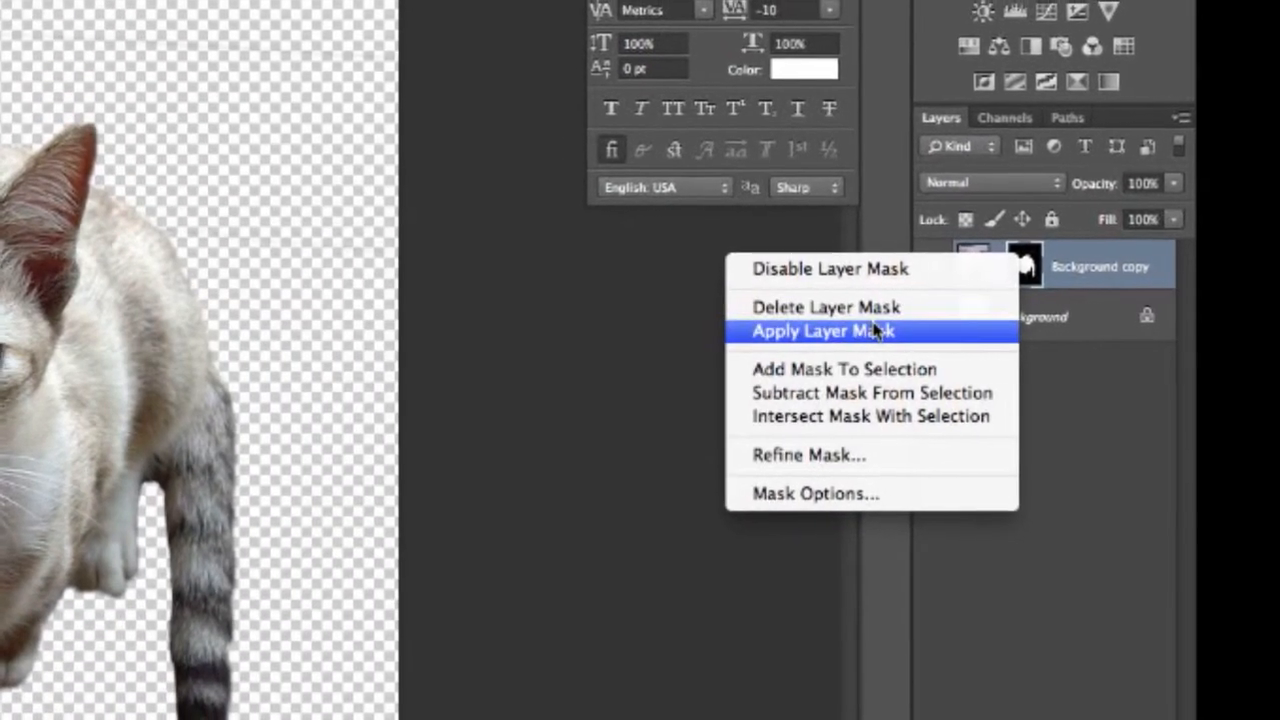
click(875, 331)
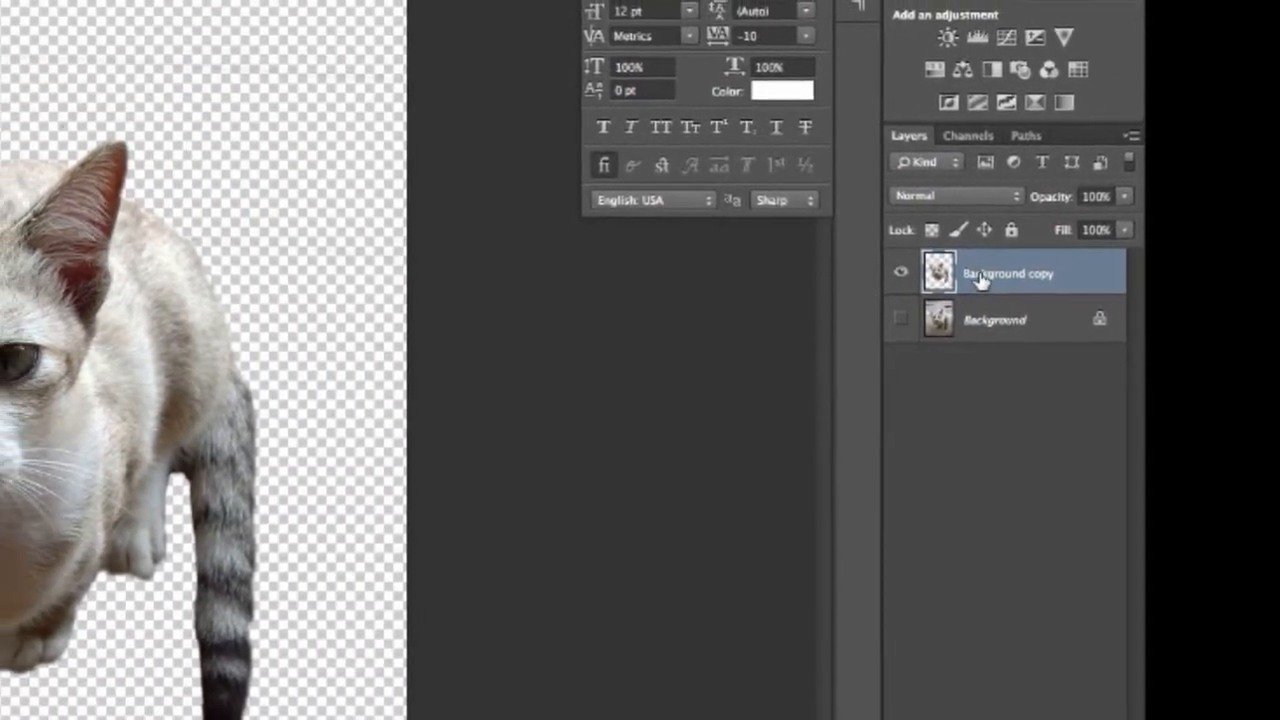
right_click(978, 281)
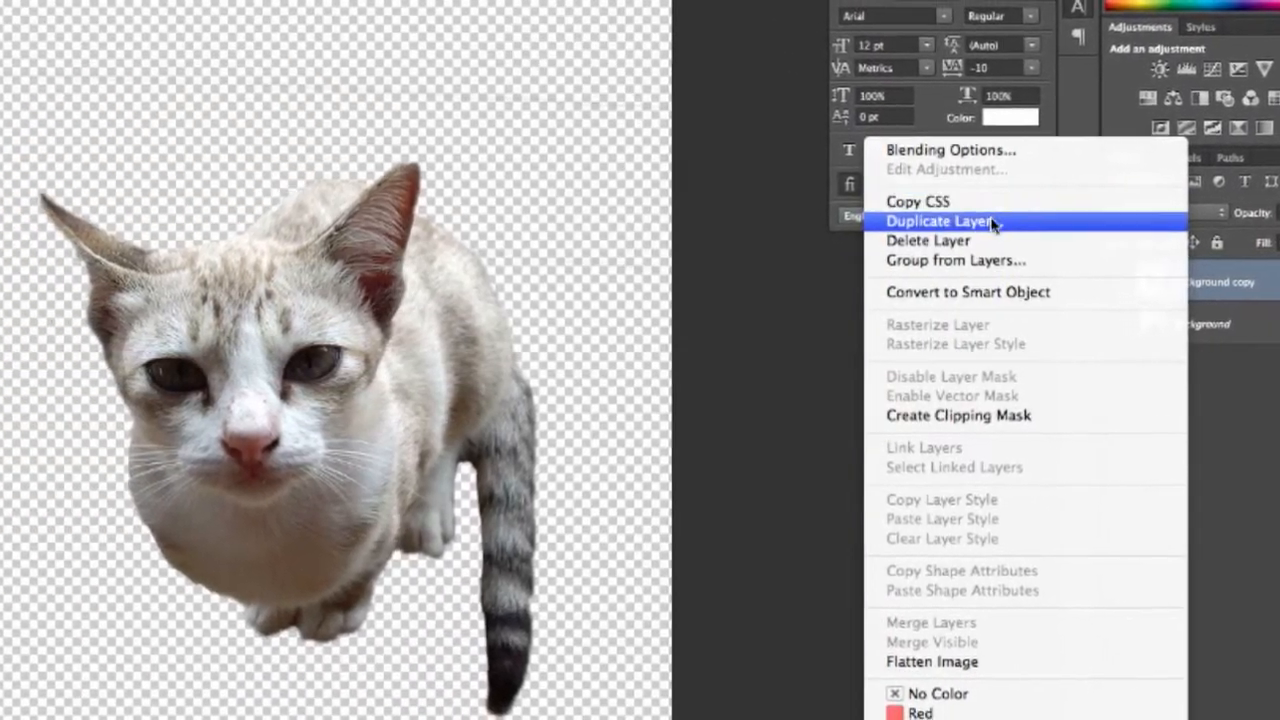
click(945, 218)
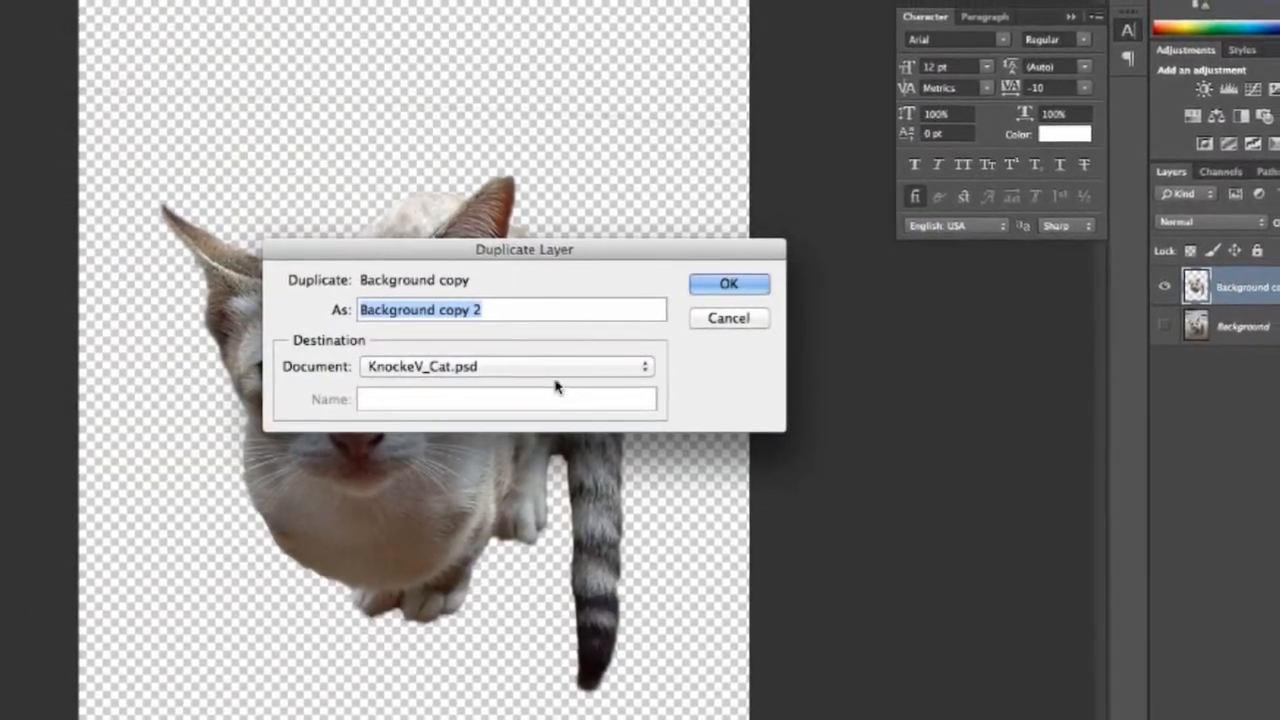
click(548, 366)
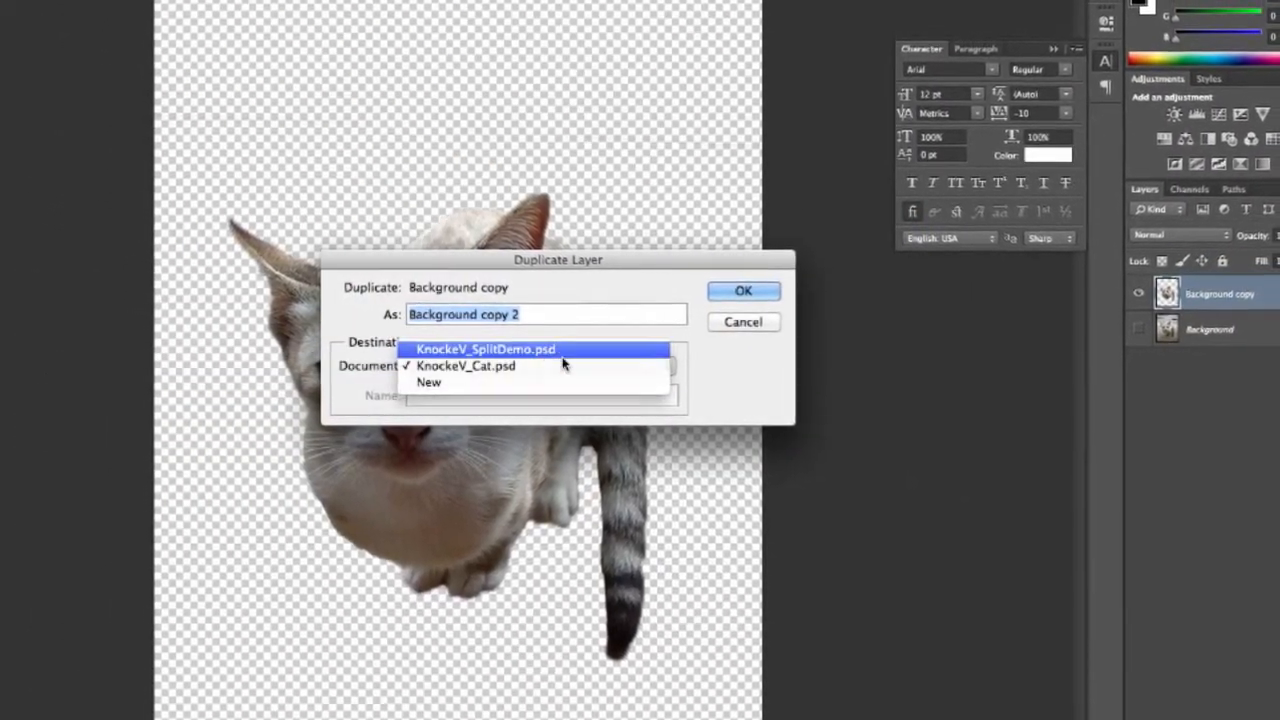
click(538, 352)
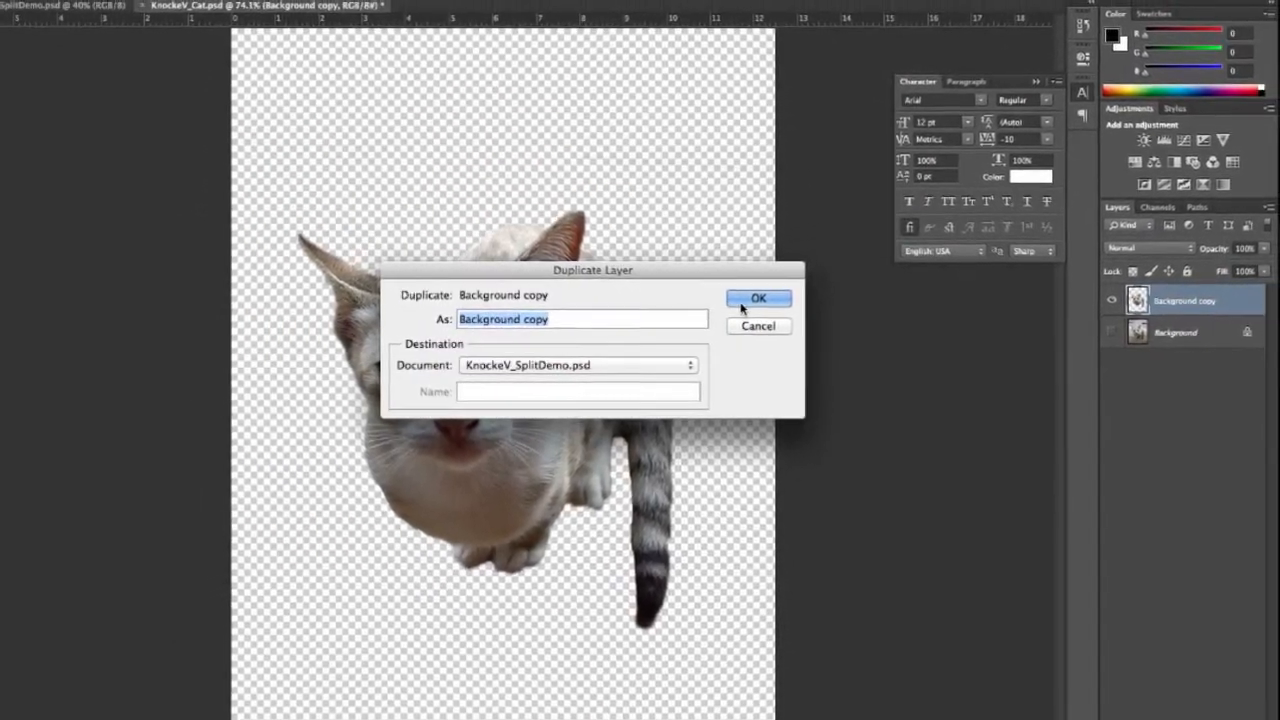
click(754, 296)
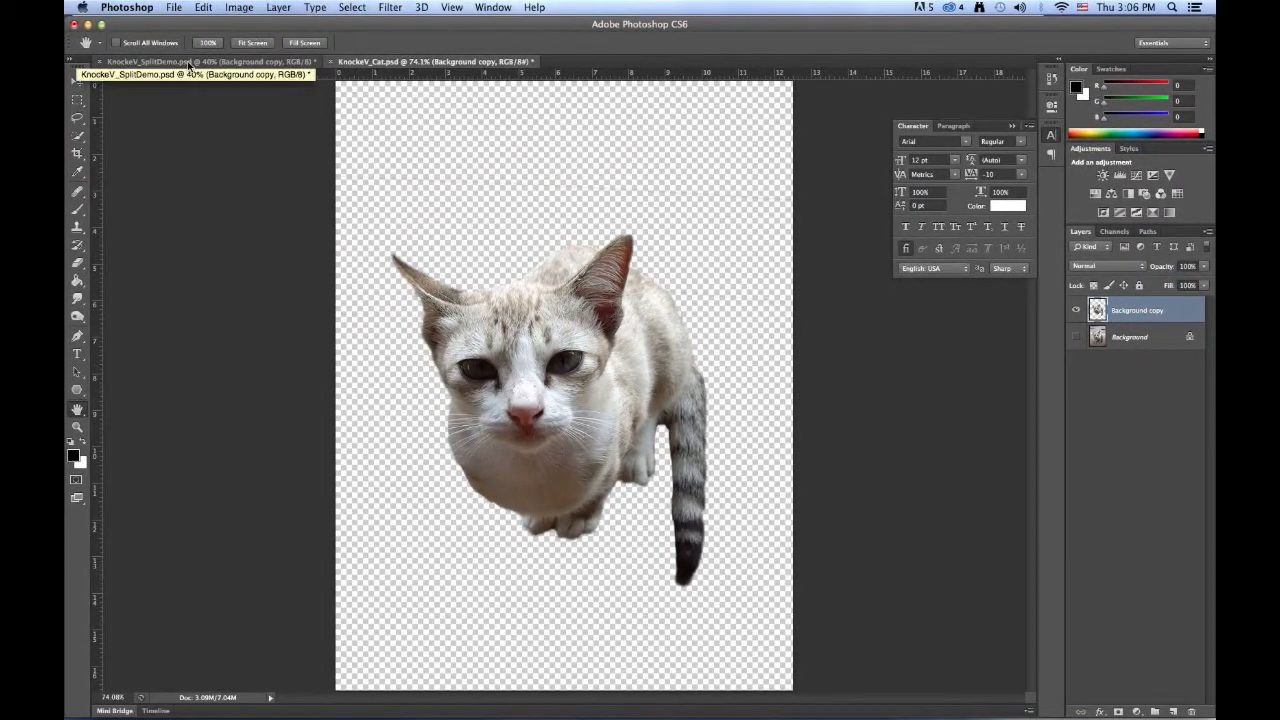
- Switch to the split-demo document and move the cat up and right so its whole body fits on the sand
click(189, 62)
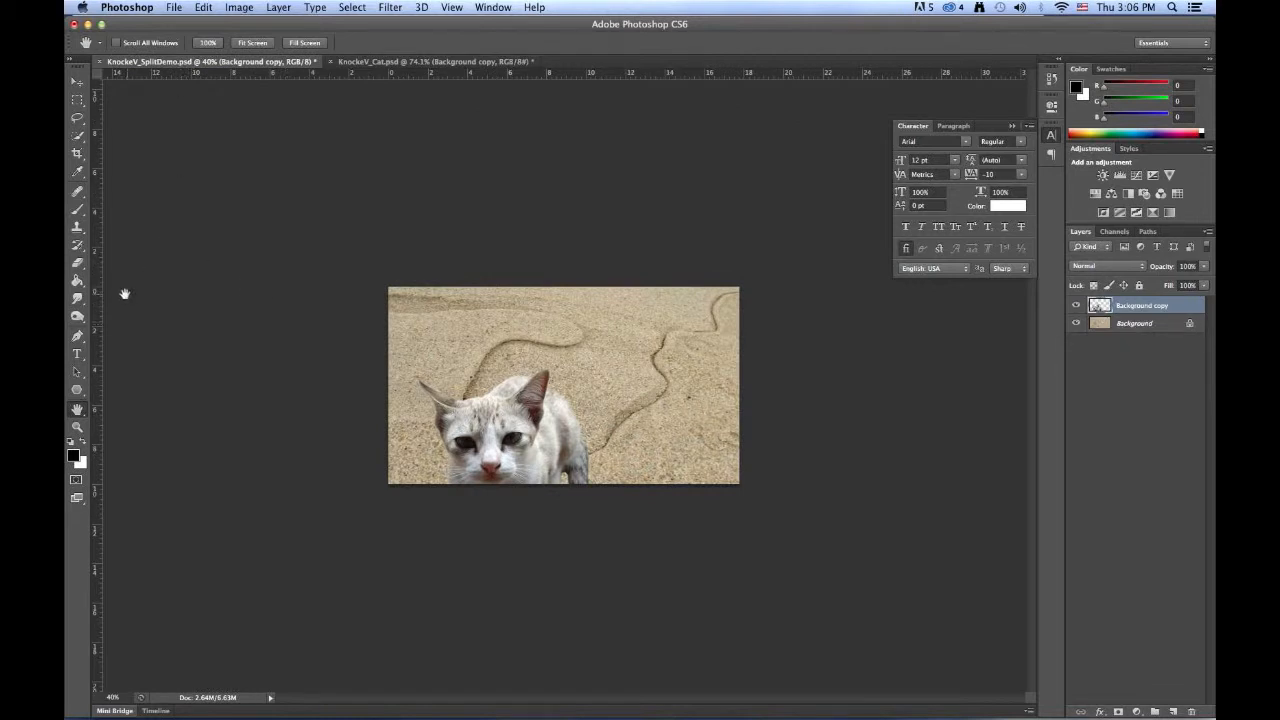
click(77, 81)
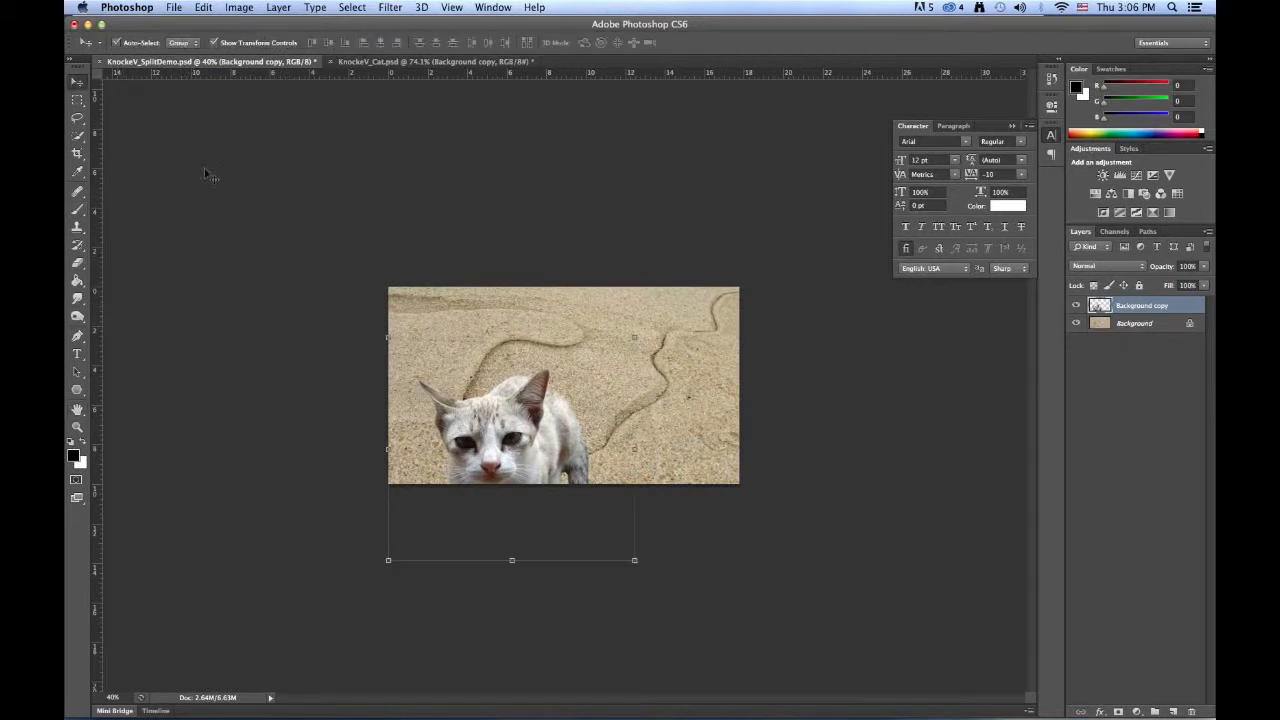
drag(512, 463, 594, 392)
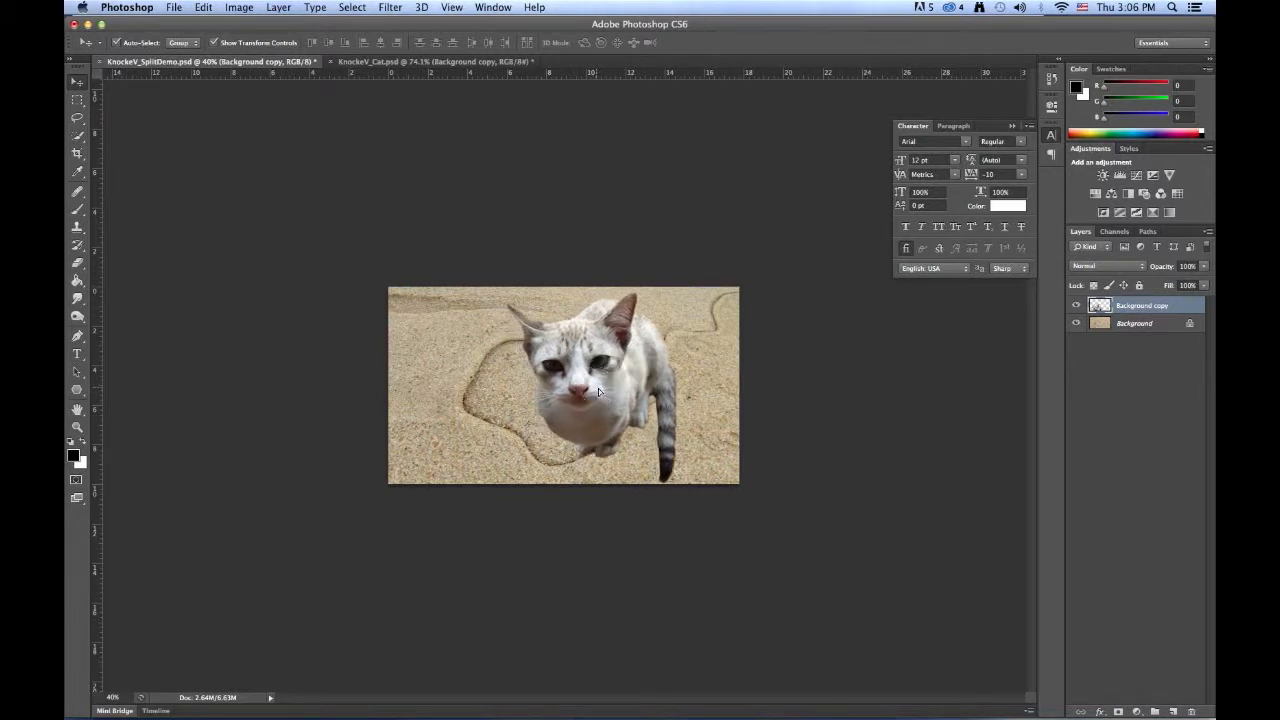
- Add a drop shadow to the cat layer with a 45° angle, 30 px distance and 31% opacity
click(1099, 712)
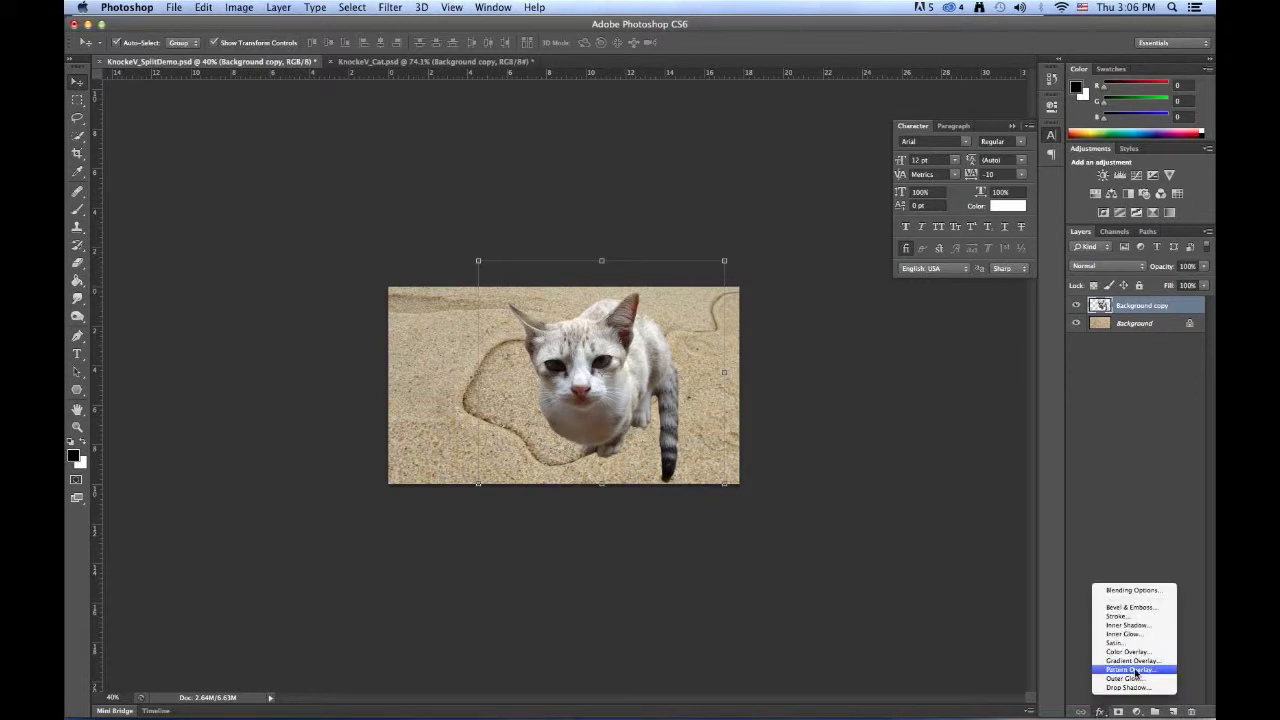
click(1135, 687)
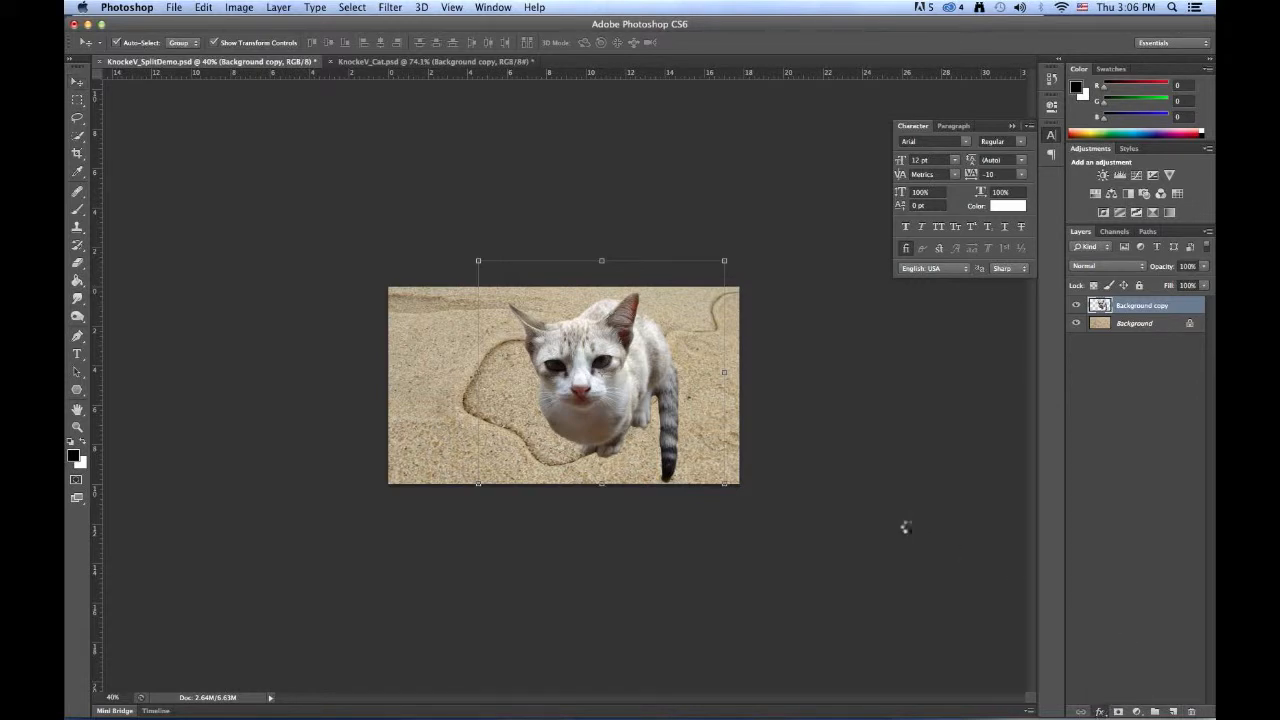
drag(730, 305, 859, 327)
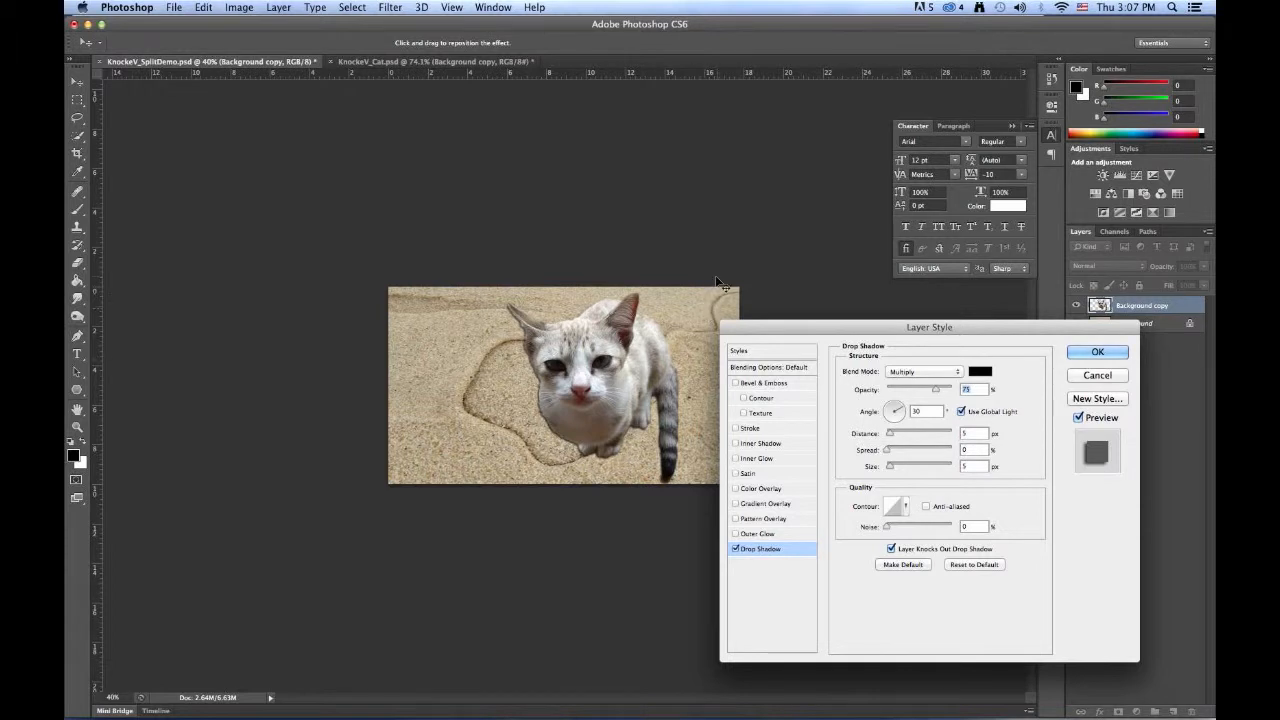
mouse_move(901, 411)
mouse_down()
mouse_move(877, 420)
mouse_move(910, 400)
mouse_up()
mouse_move(886, 450)
mouse_down()
mouse_move(894, 431)
mouse_move(907, 436)
mouse_up()
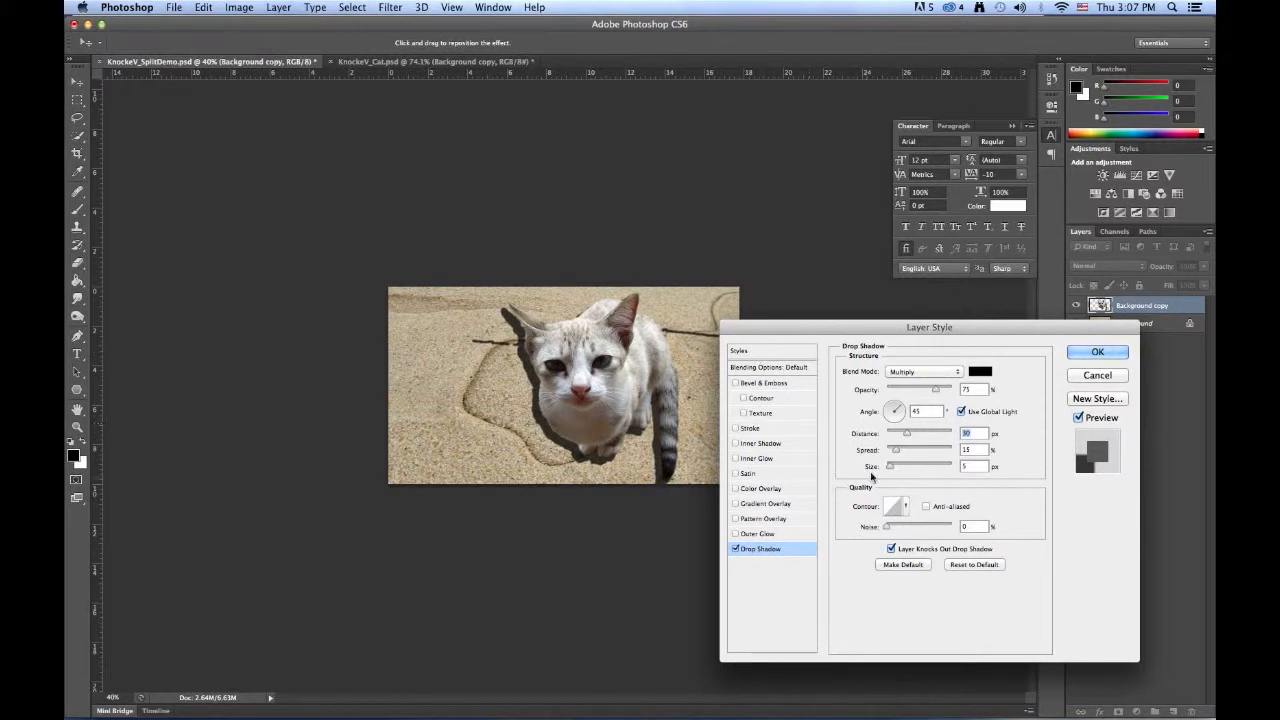
drag(936, 392, 908, 391)
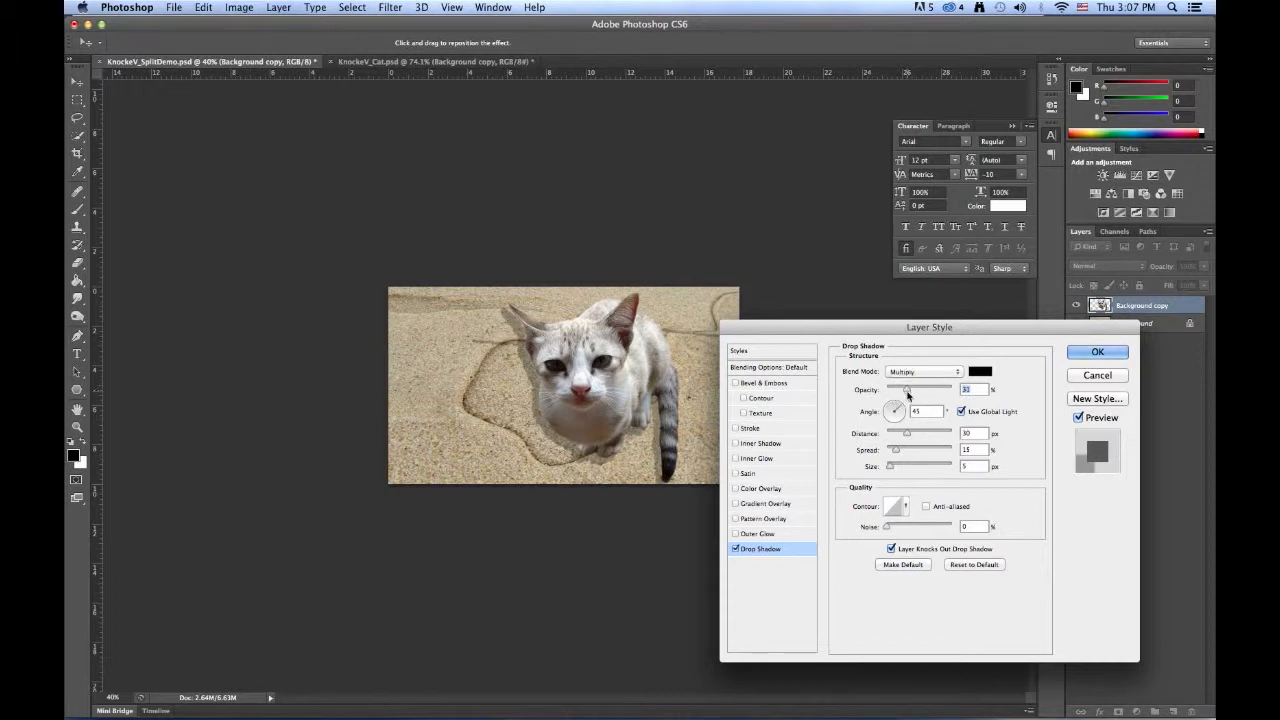
- Give the drop shadow a rounded contour, 30% spread and 10 px size, and apply the layer style
click(905, 507)
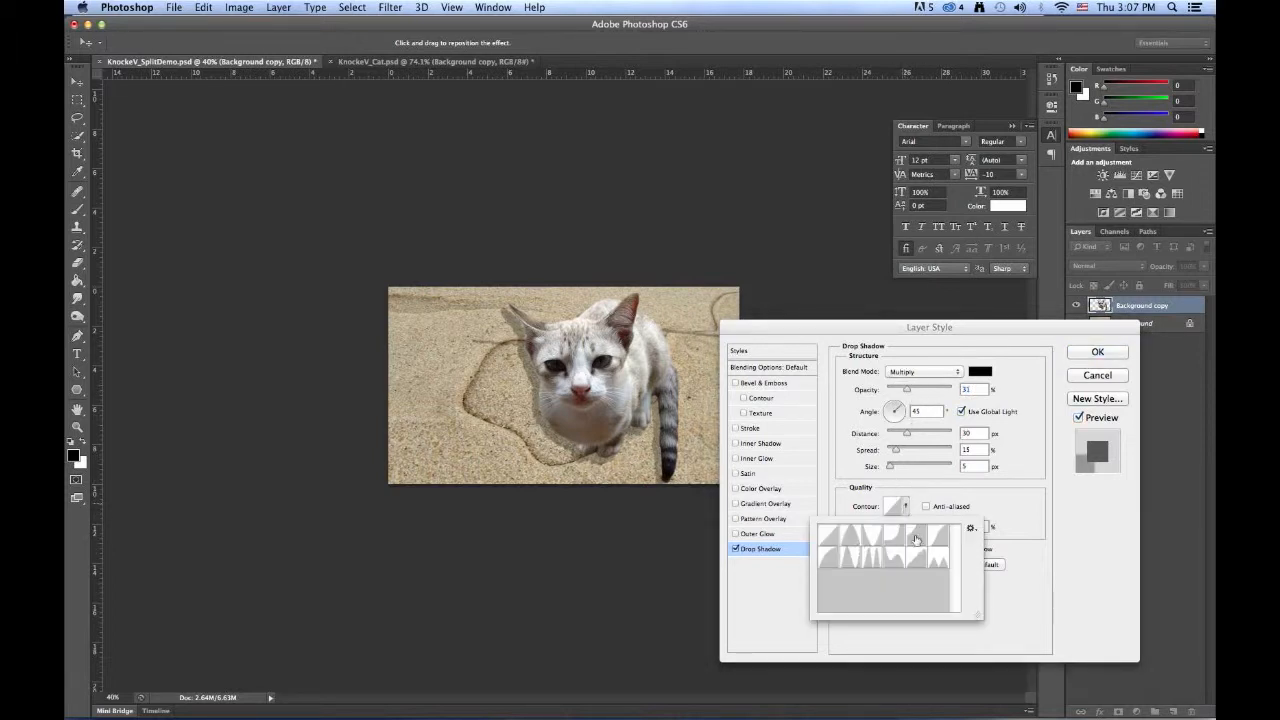
click(938, 538)
click(827, 566)
click(1029, 494)
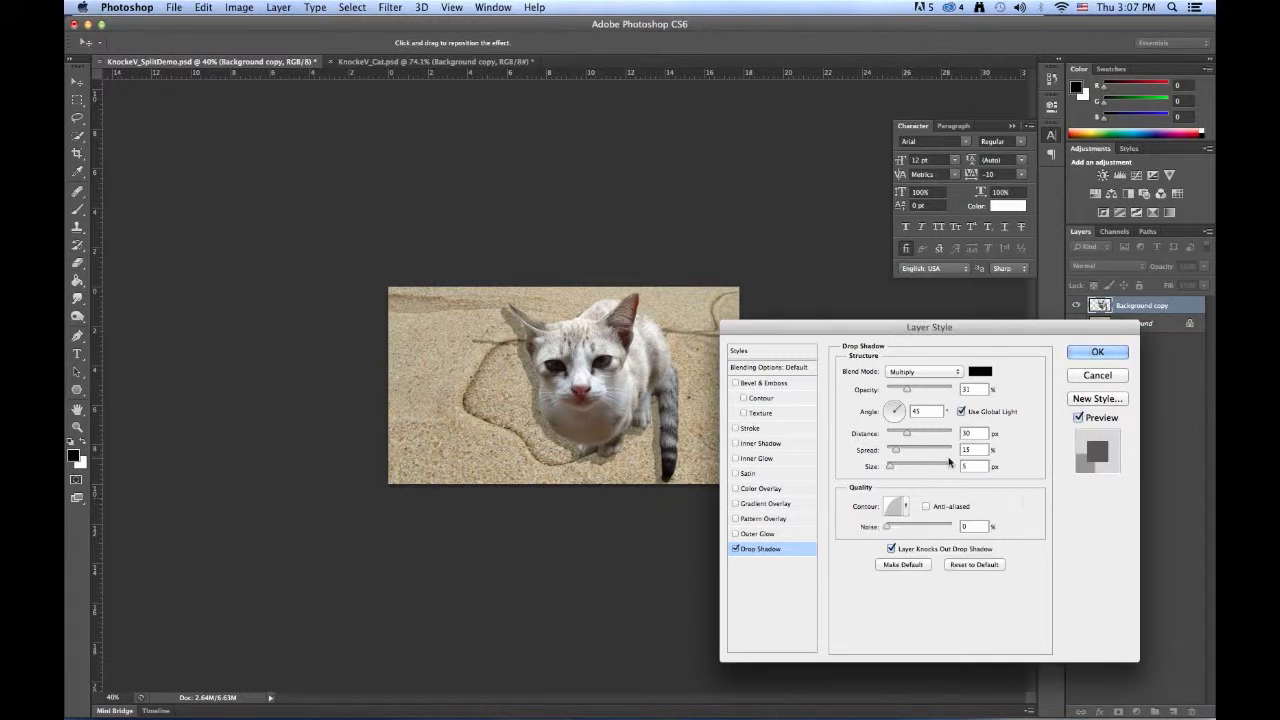
mouse_move(896, 452)
mouse_down()
mouse_move(907, 455)
mouse_move(893, 470)
mouse_up()
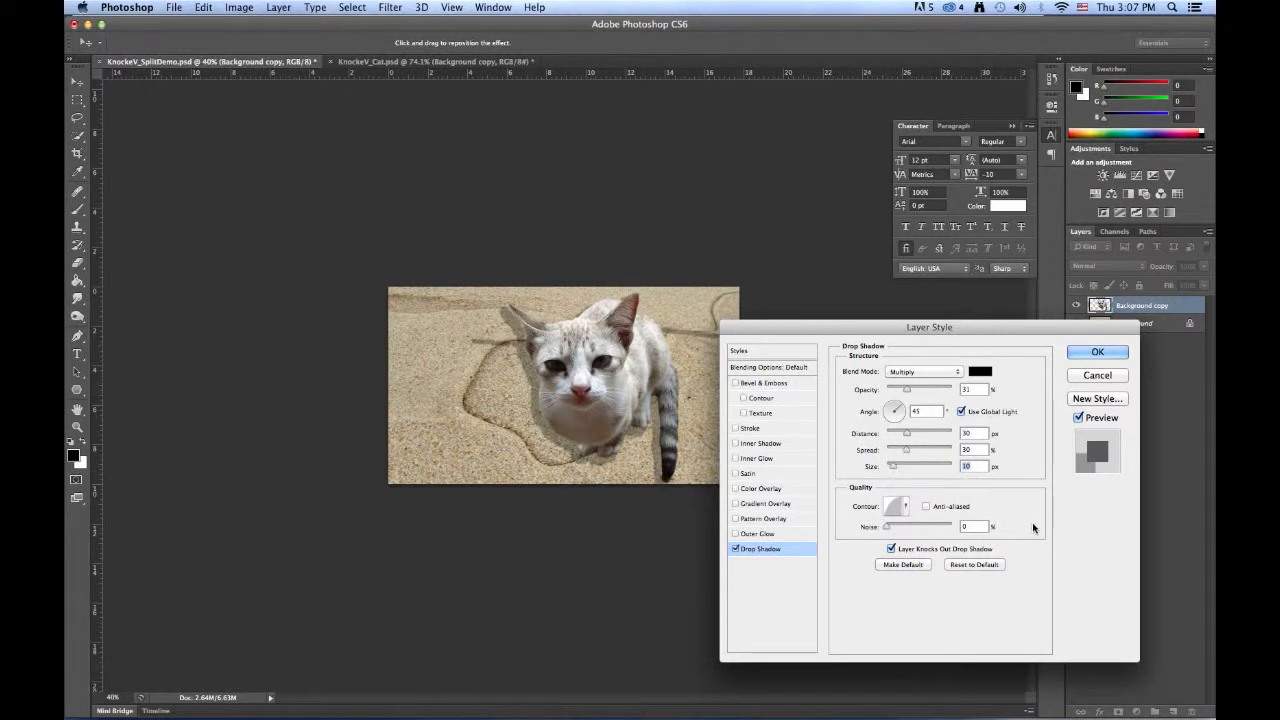
click(1100, 352)
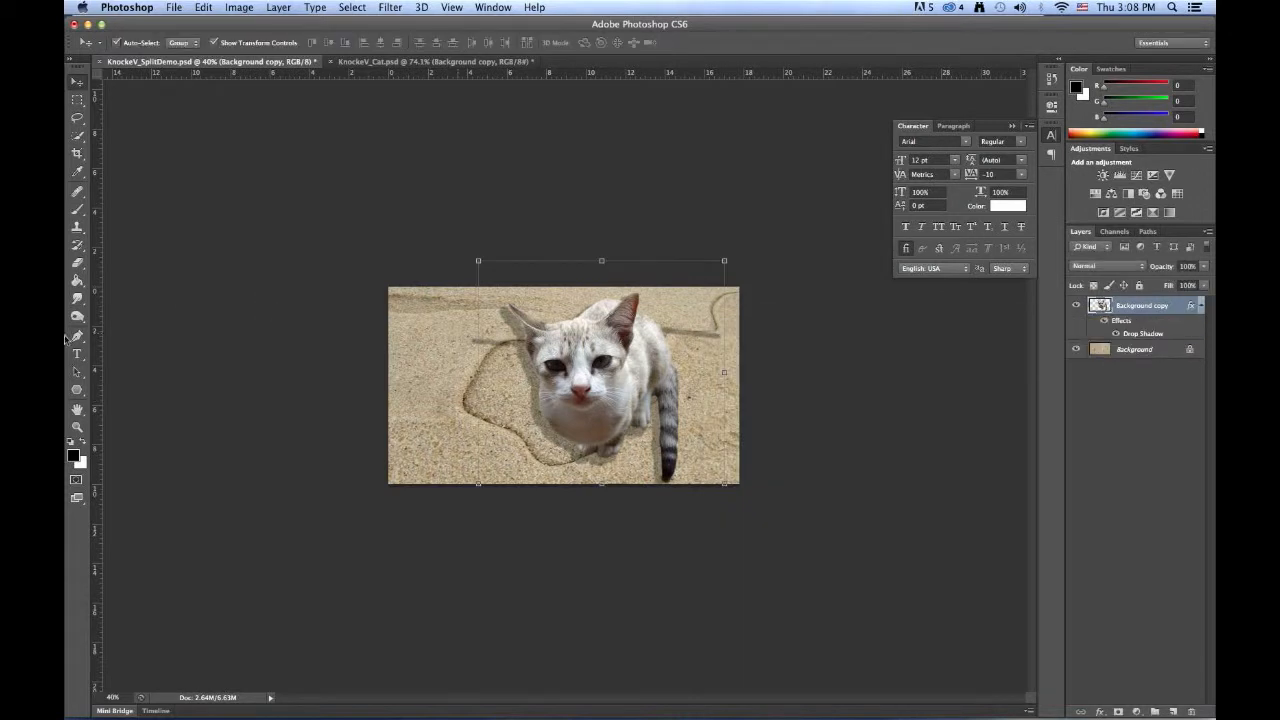
- Erase the stray leftover strips on both sides of the cat with the Eraser
click(77, 262)
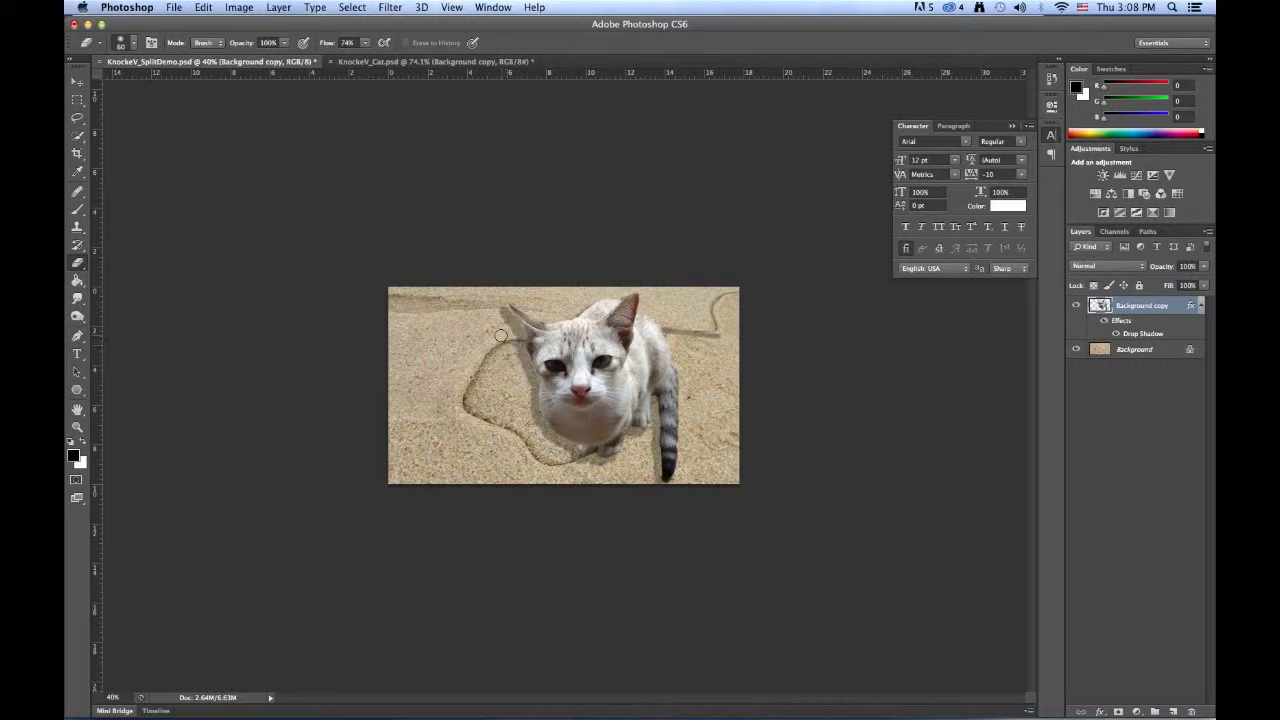
mouse_move(668, 321)
mouse_down()
mouse_move(700, 343)
mouse_move(706, 323)
mouse_move(722, 344)
mouse_move(711, 329)
mouse_move(734, 332)
mouse_move(711, 331)
mouse_up()
- Add the text MEOW on the sand at the image's upper left in Helvetica Neue Bold at 72 pt
click(77, 354)
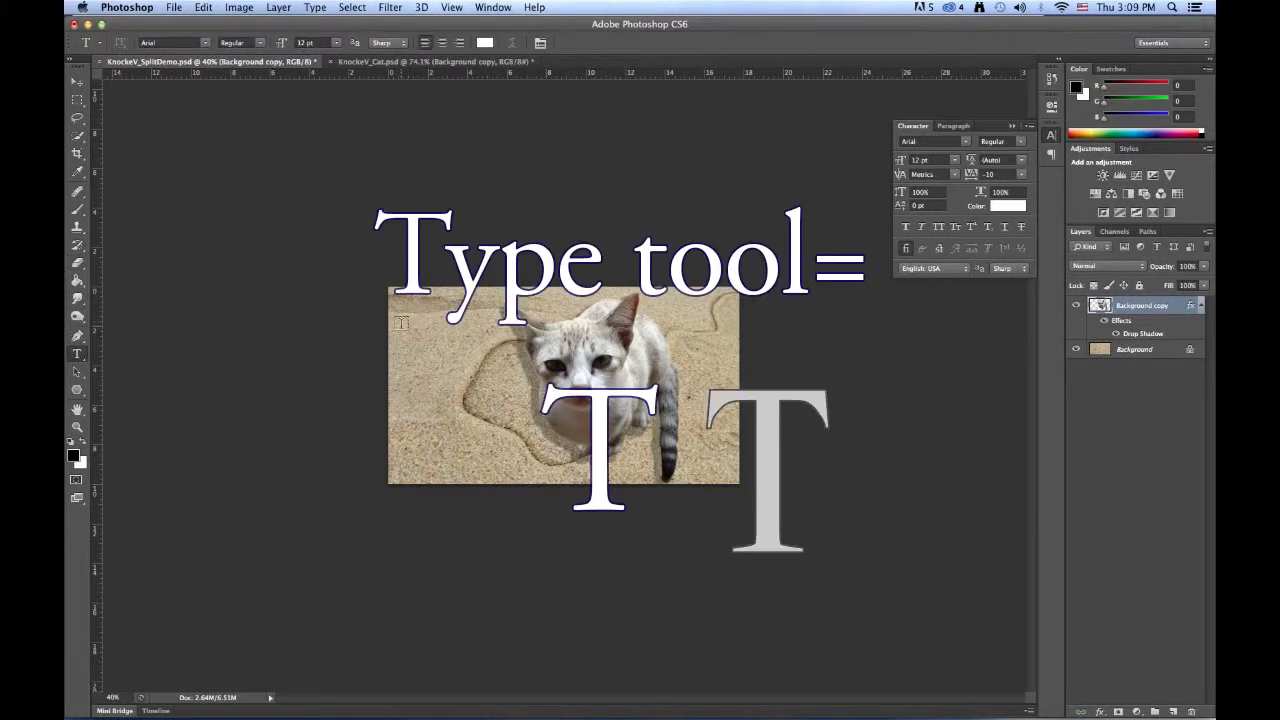
click(409, 324)
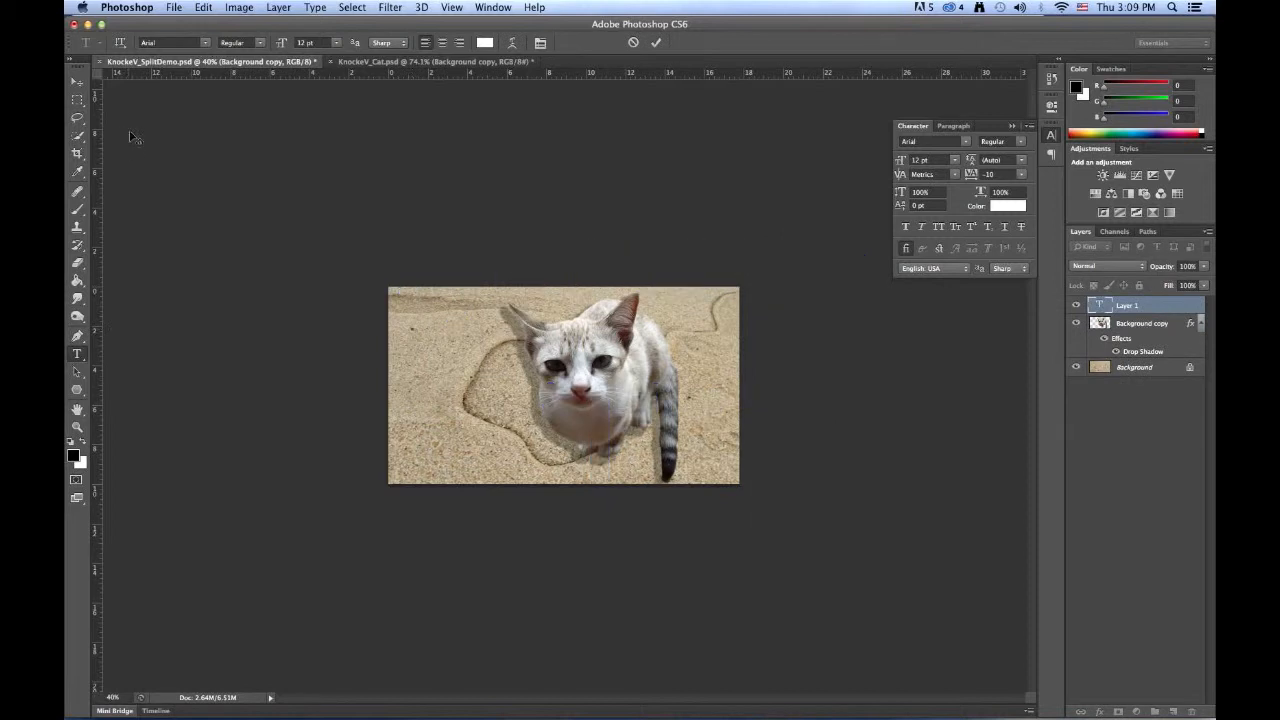
click(336, 42)
click(330, 186)
click(205, 42)
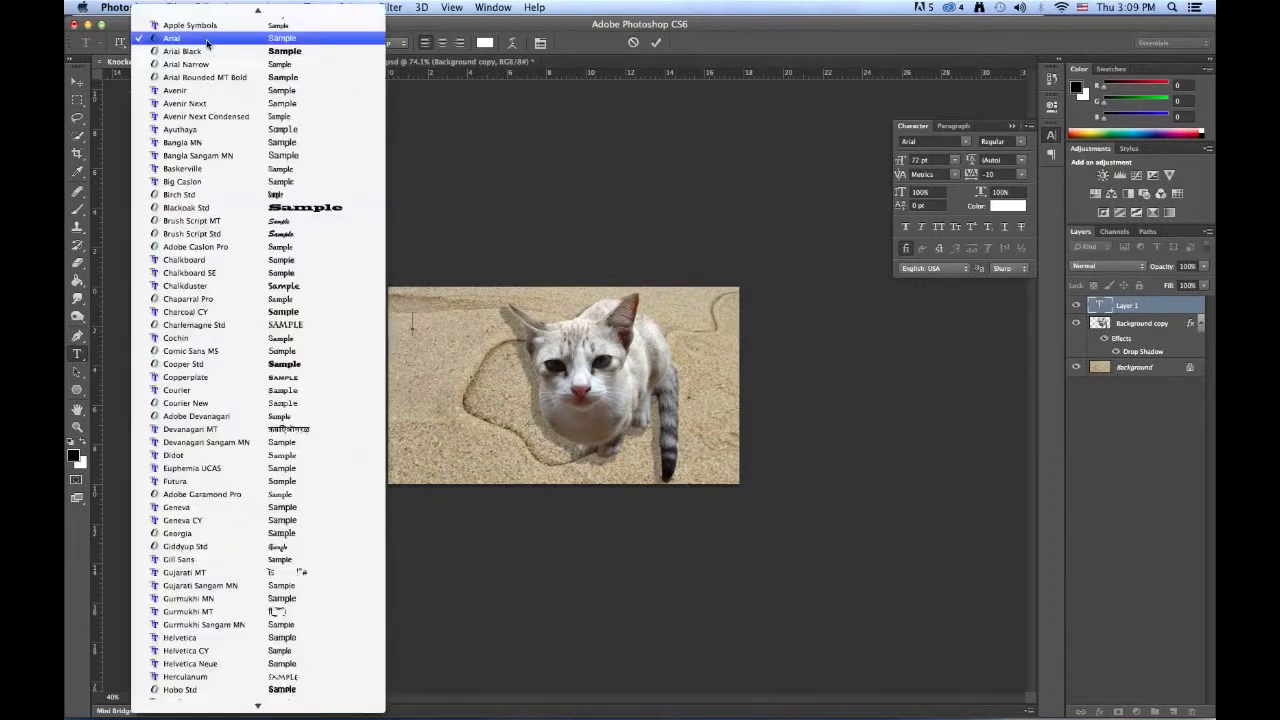
click(188, 664)
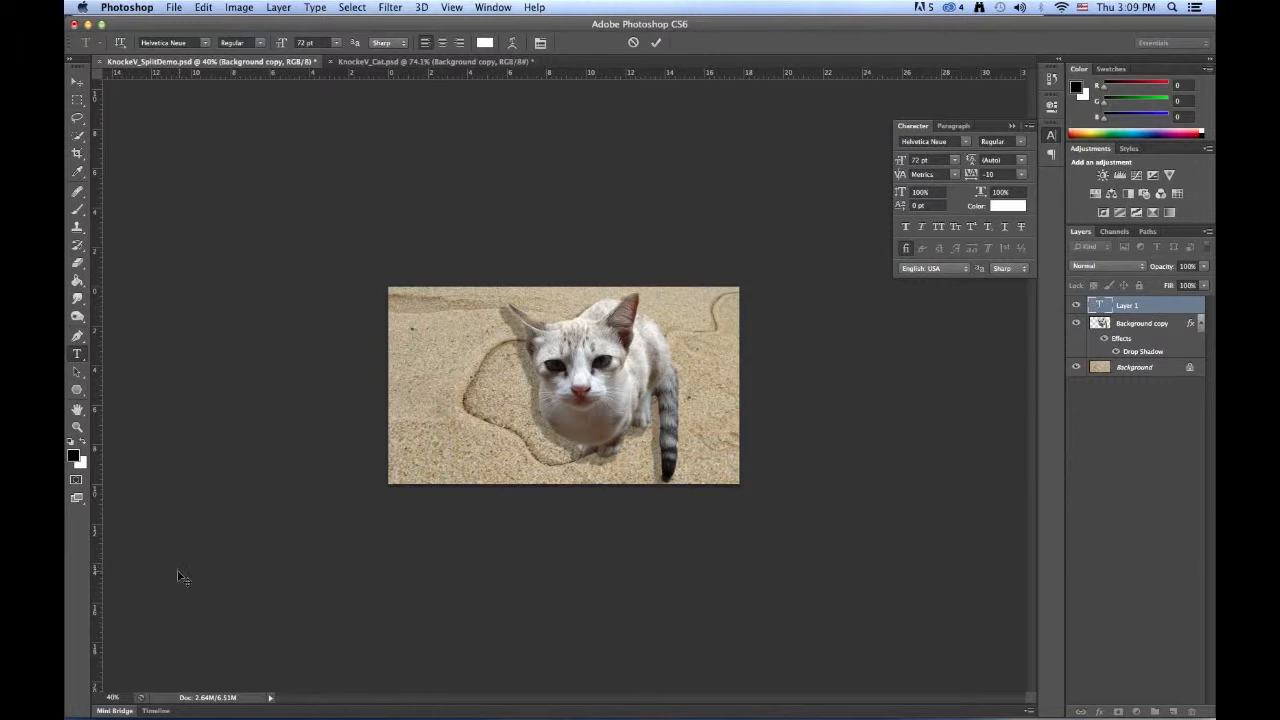
click(1019, 146)
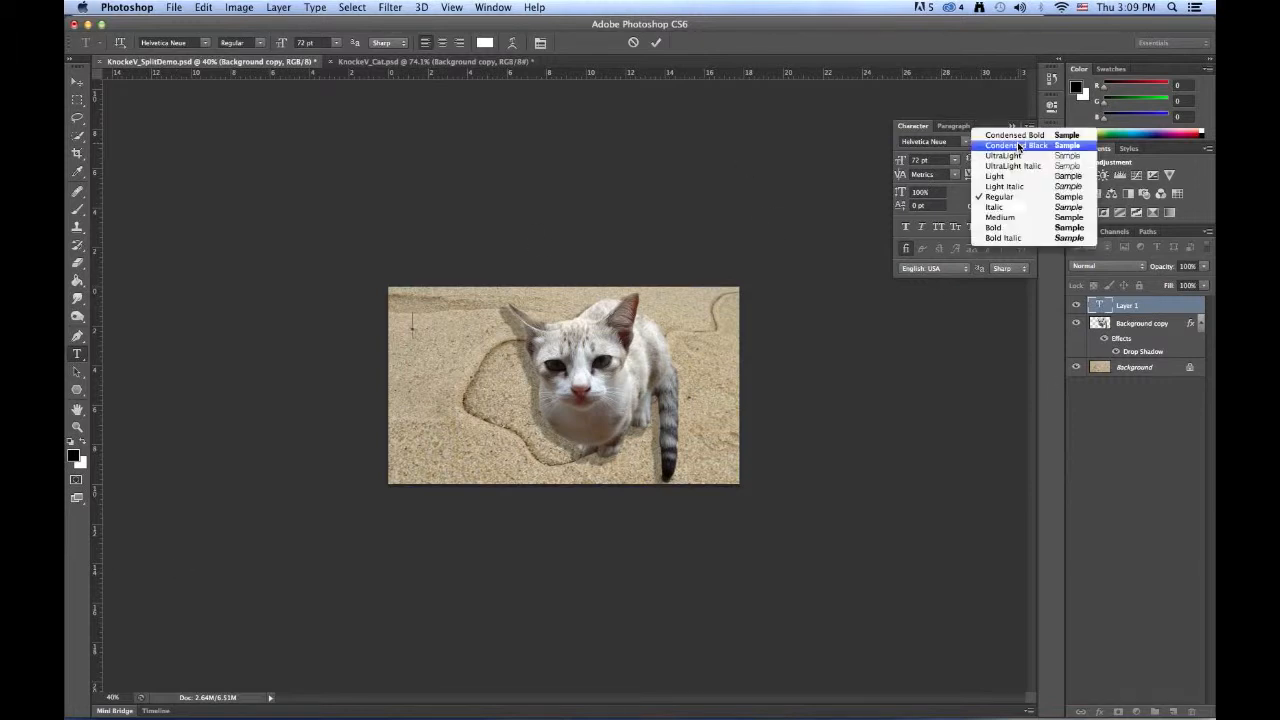
click(1013, 228)
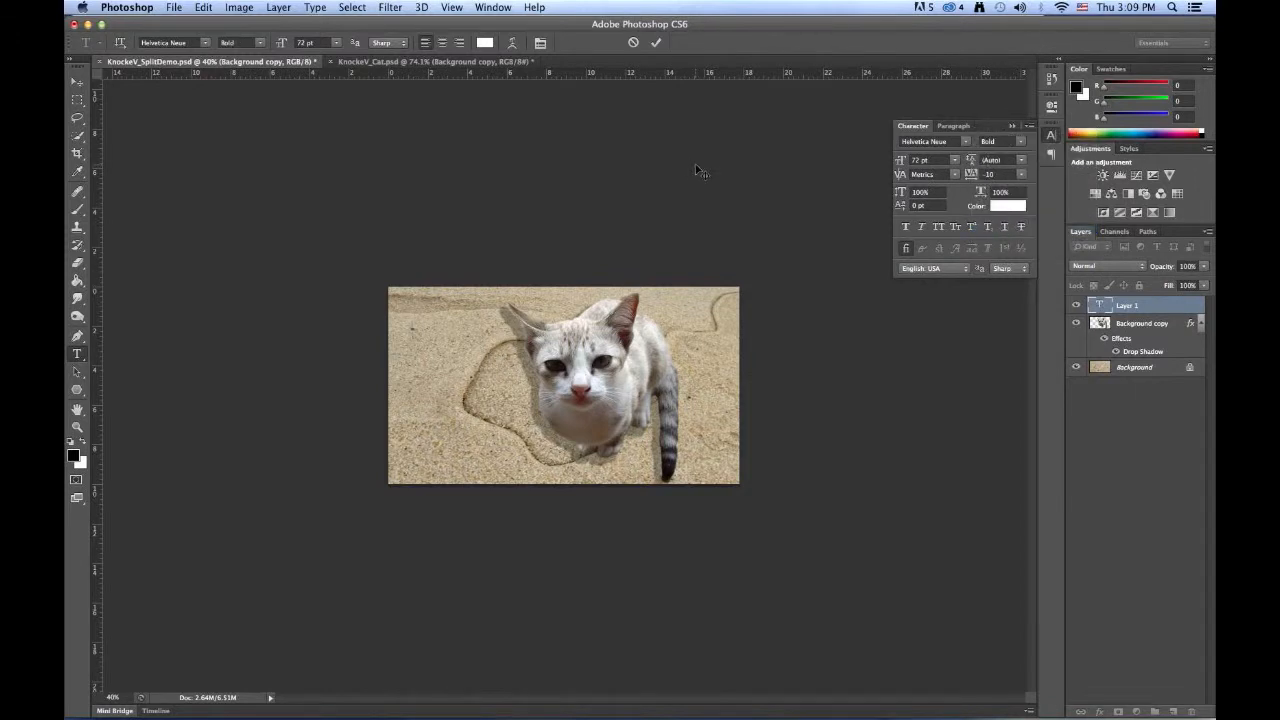
text(MEOW)
- Recolour the MEOW text dark brown (#68480a), starting from a sand tone sampled from the image
drag(477, 322, 400, 323)
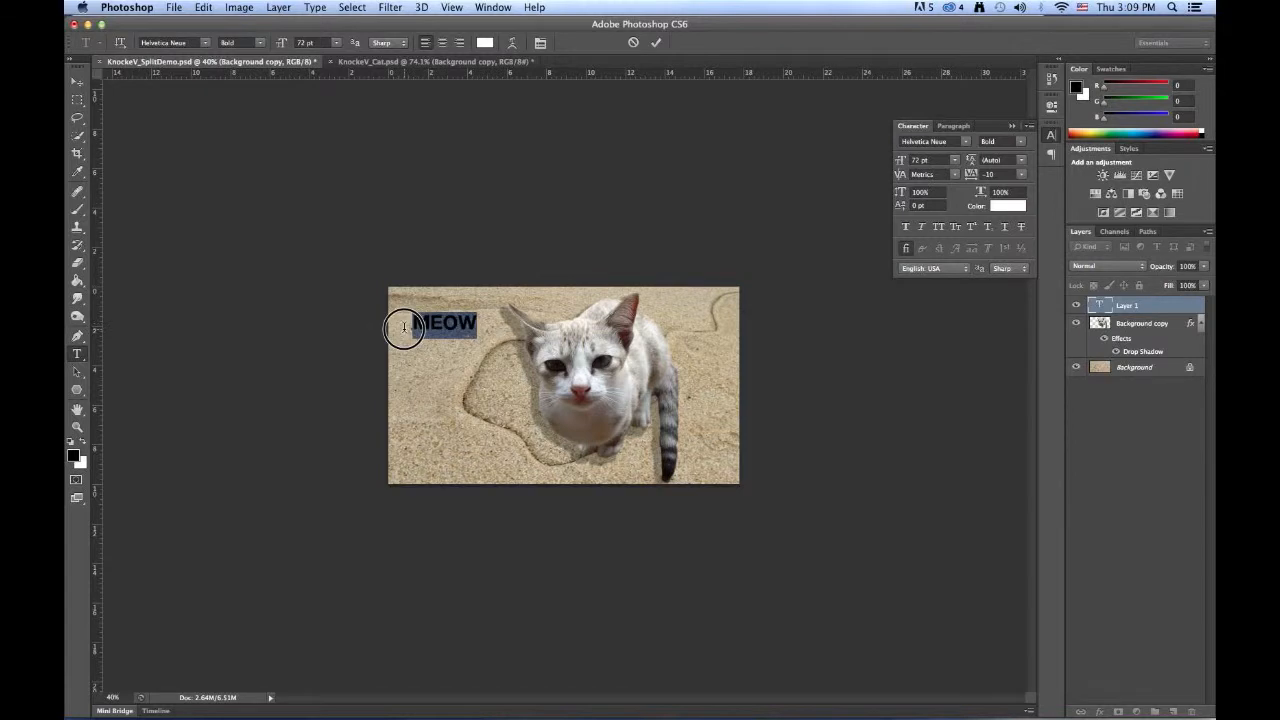
click(484, 43)
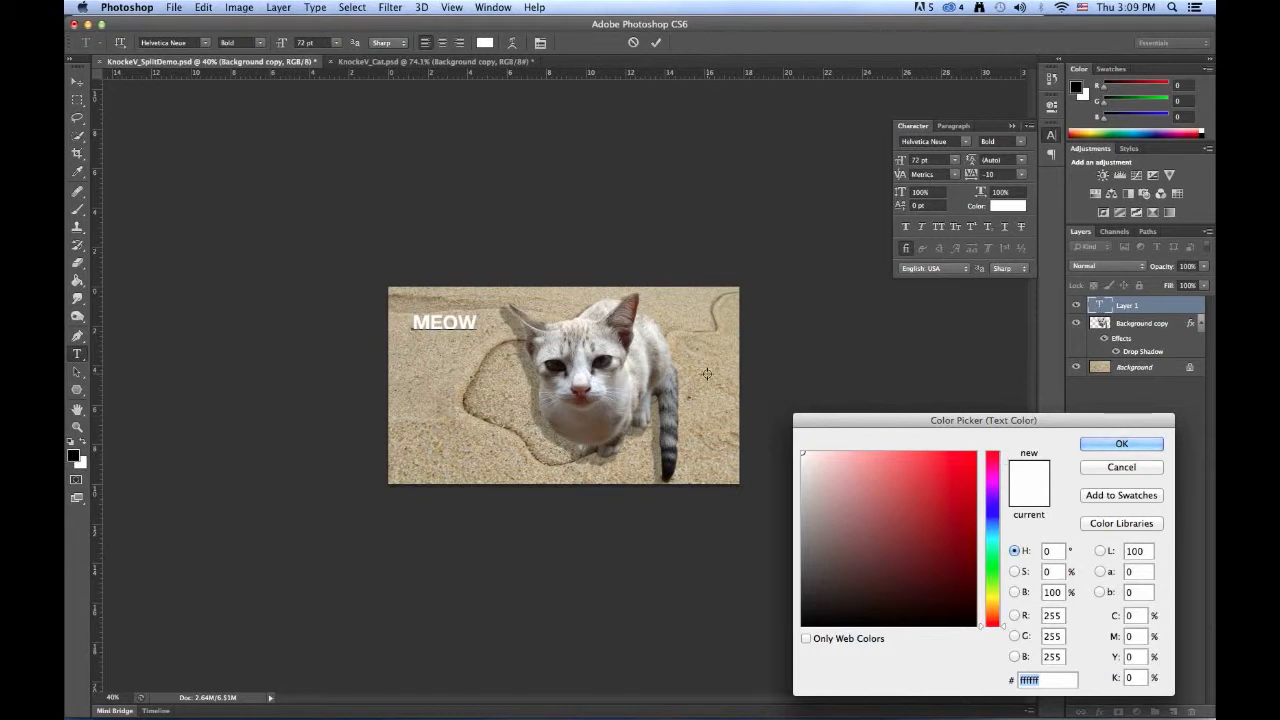
click(717, 320)
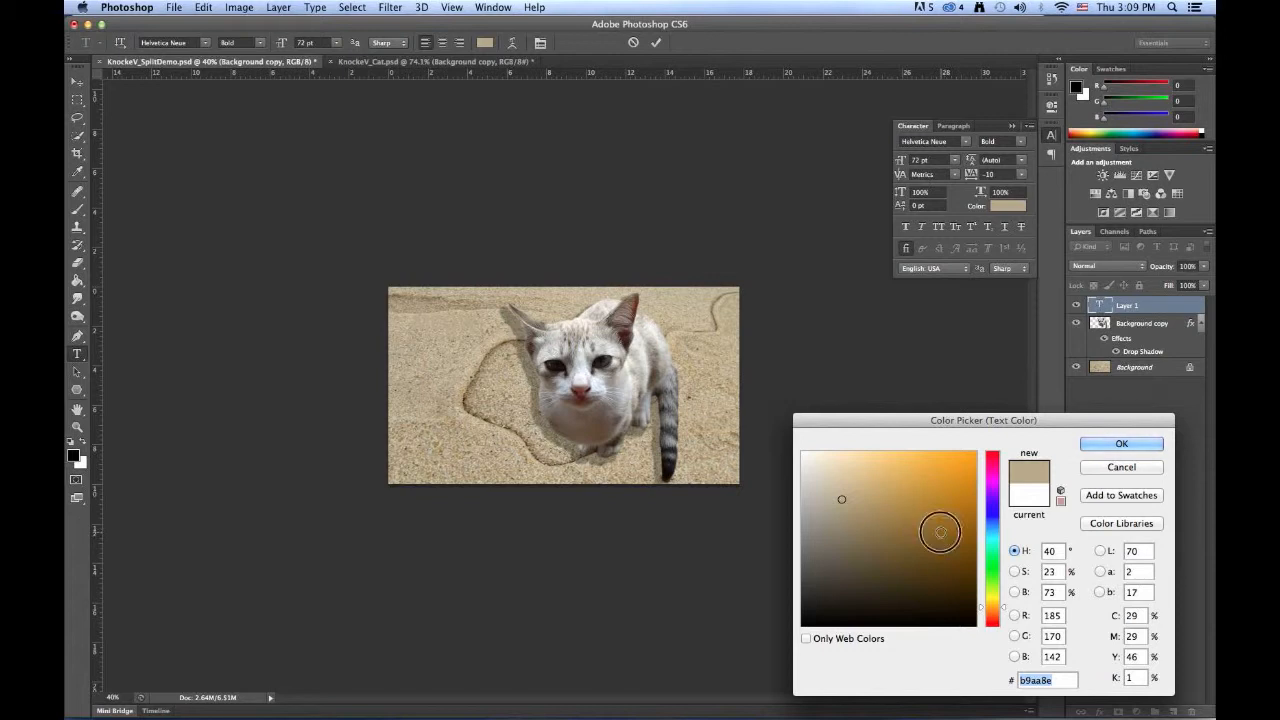
click(940, 531)
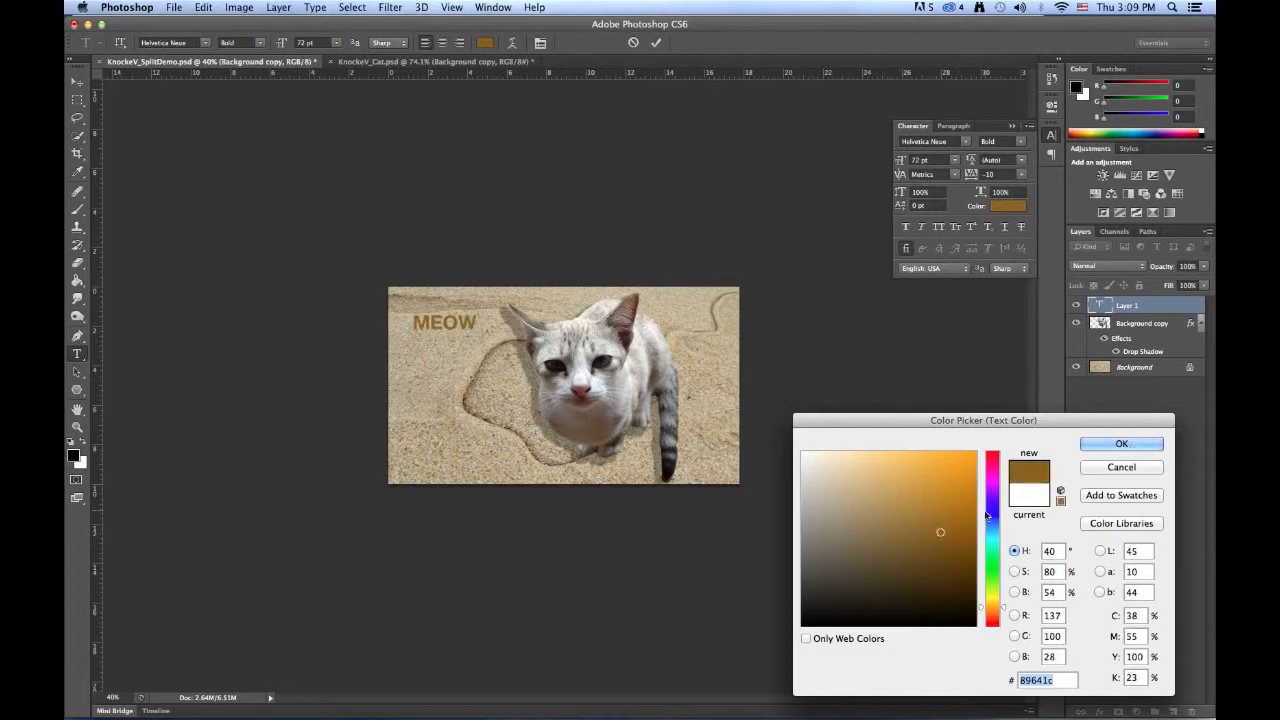
click(958, 554)
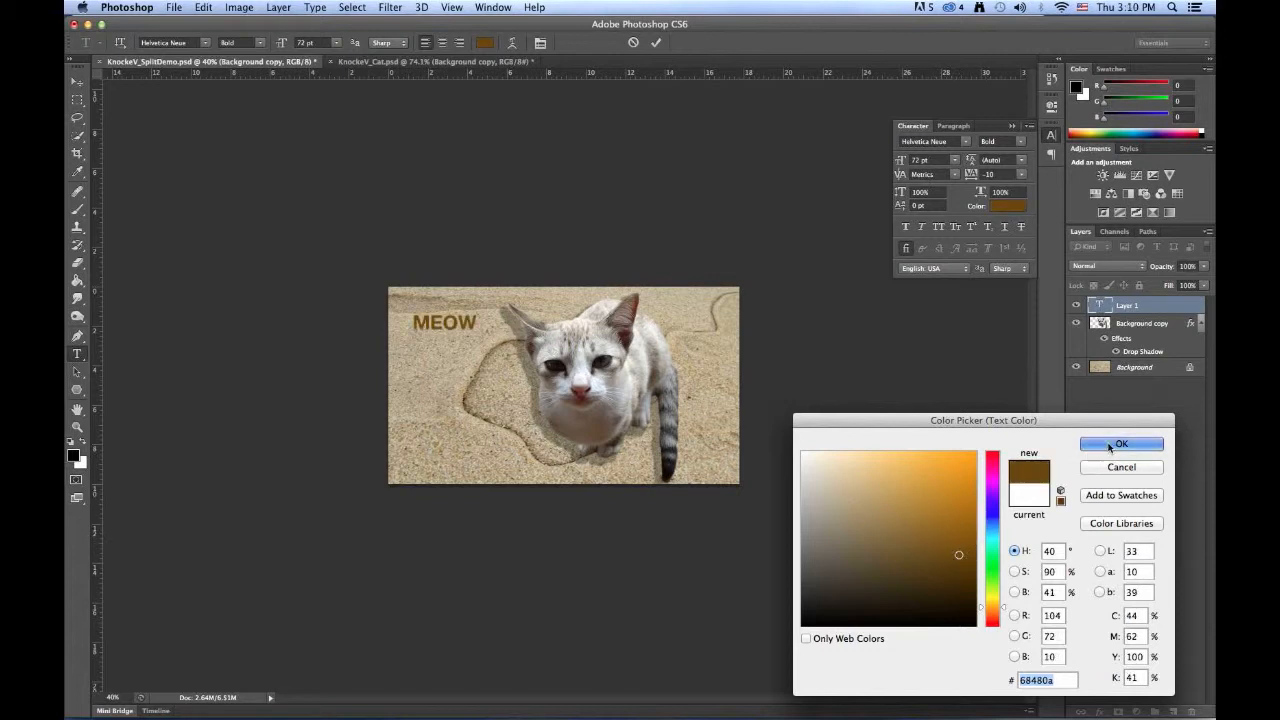
click(1105, 445)
- Save the split-demo document with Maximize Compatibility enabled
click(174, 7)
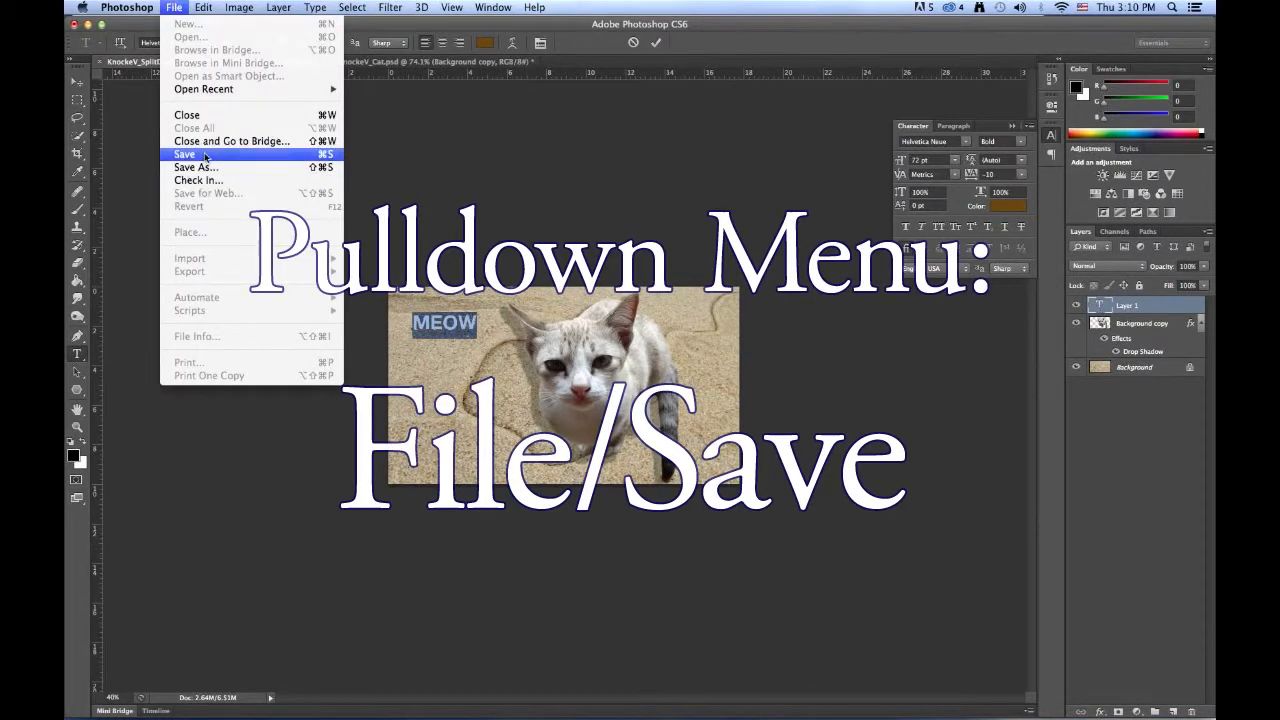
click(205, 156)
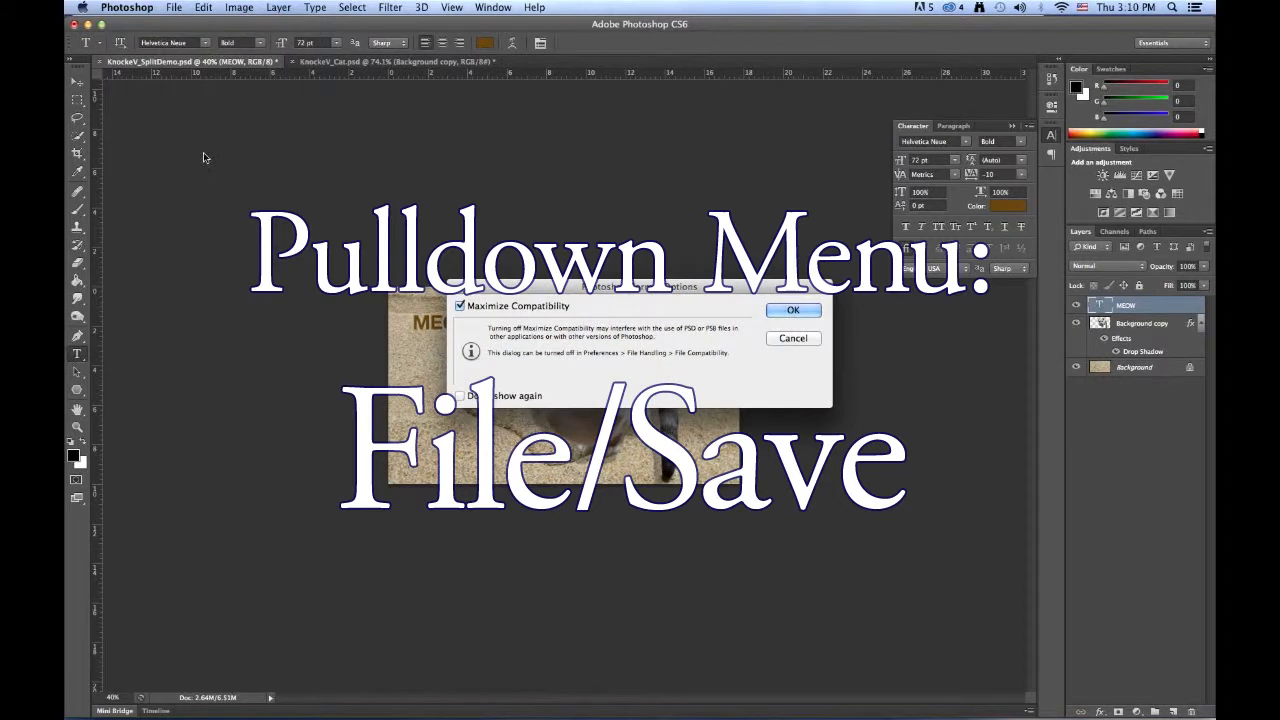
click(793, 310)
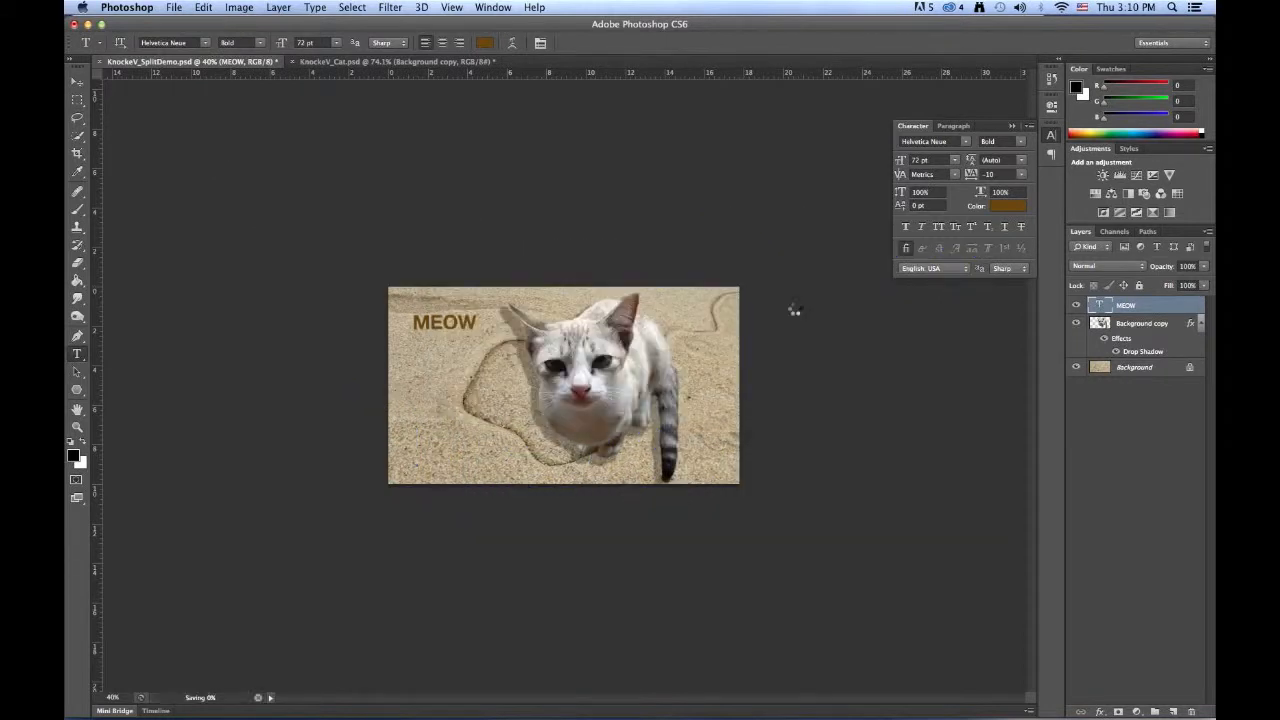
- Enlarge the MEOW text to 120 pt and move it down onto the sand just left of the cat's chest
click(78, 81)
drag(433, 323, 481, 396)
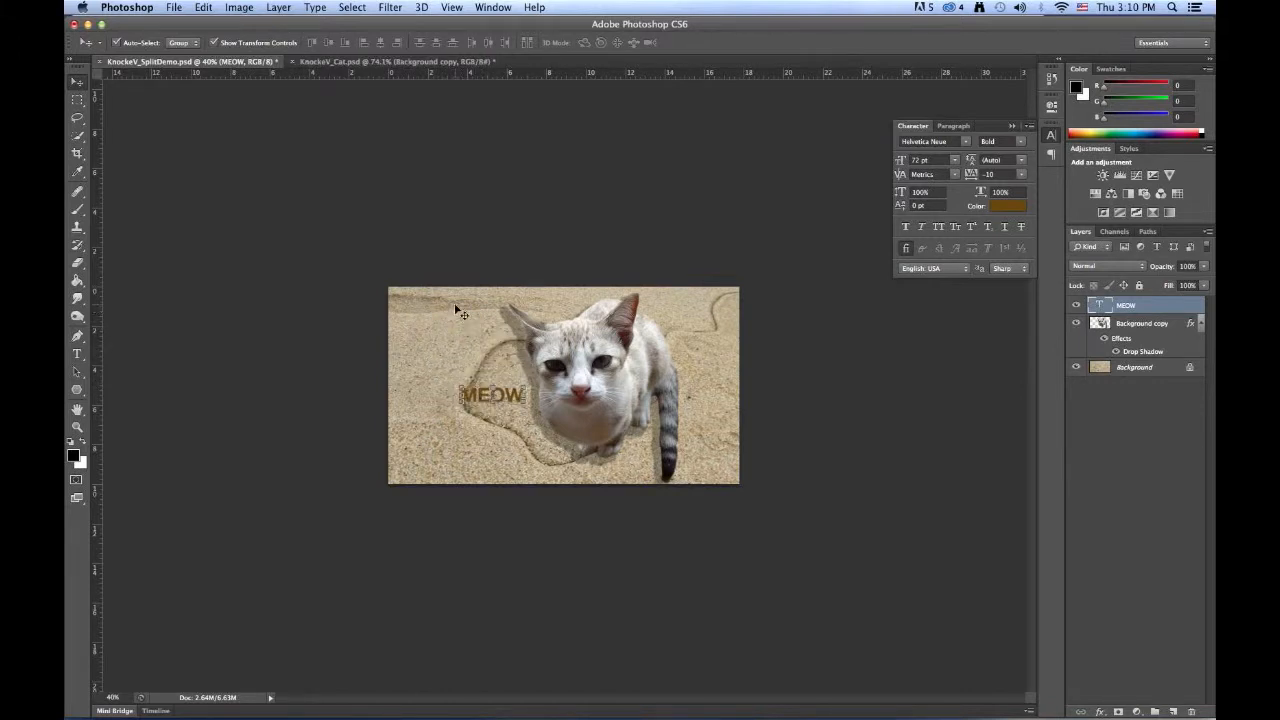
click(953, 161)
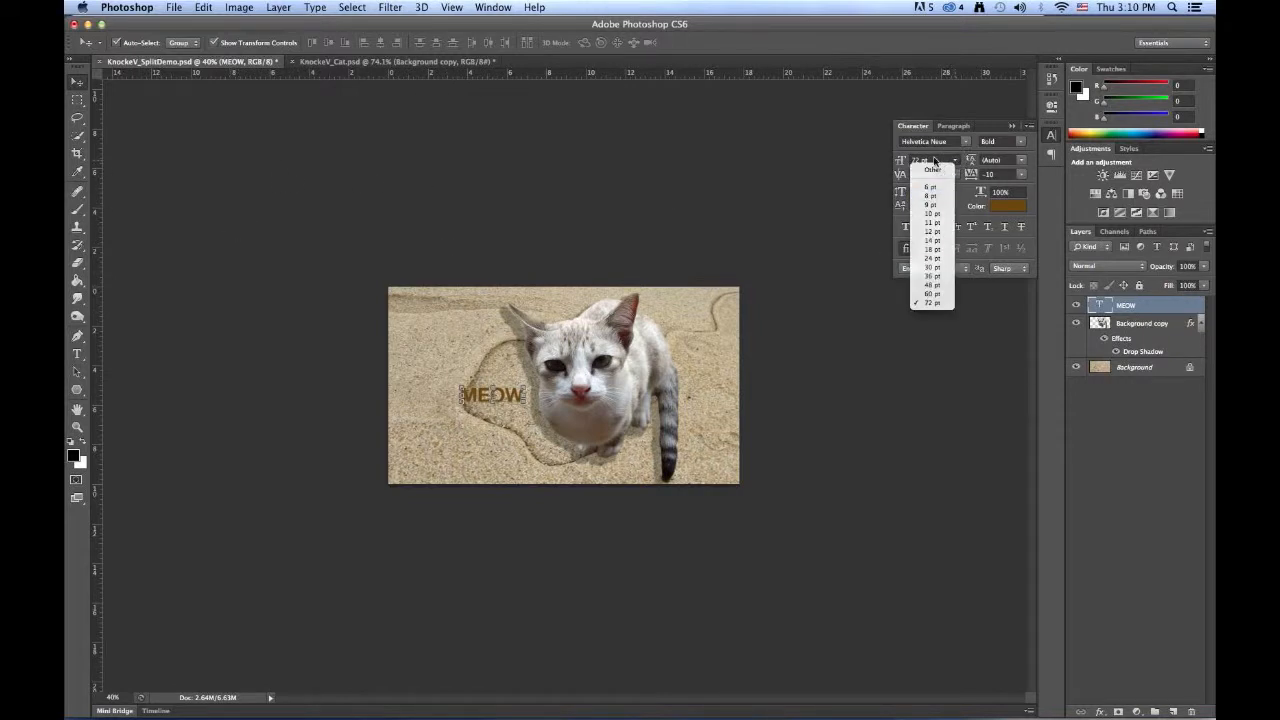
click(934, 161)
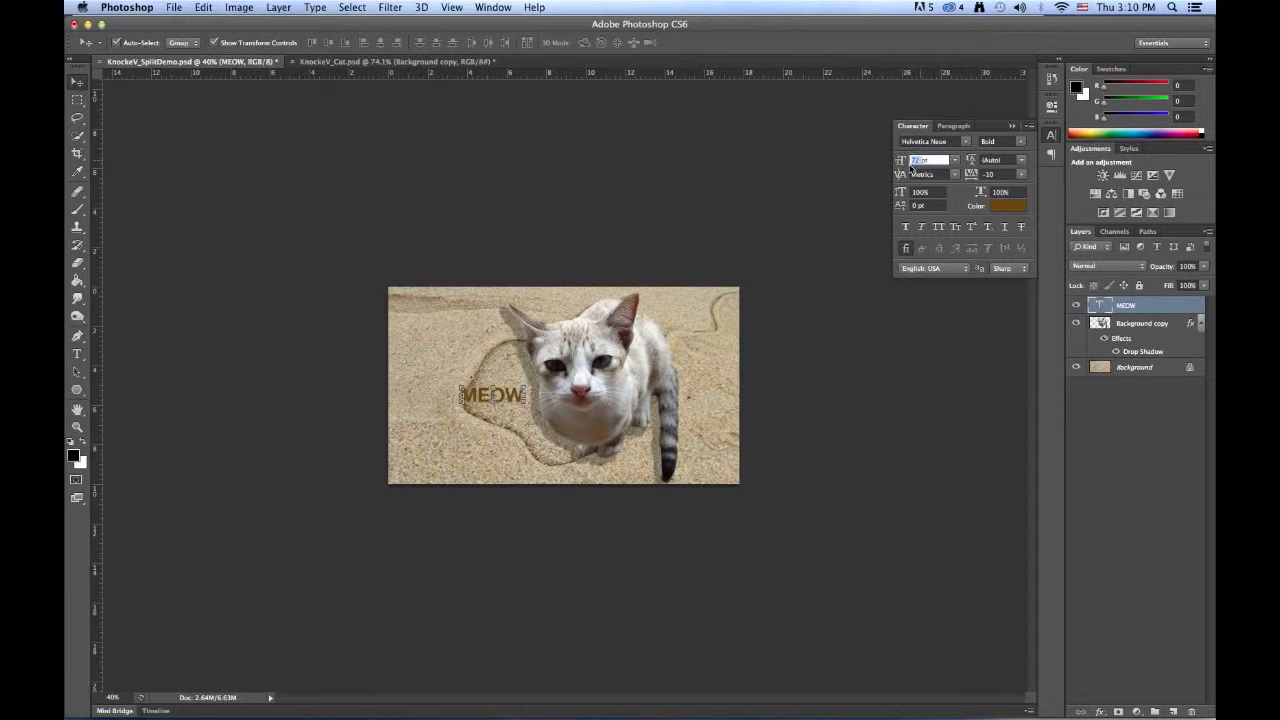
text(120)
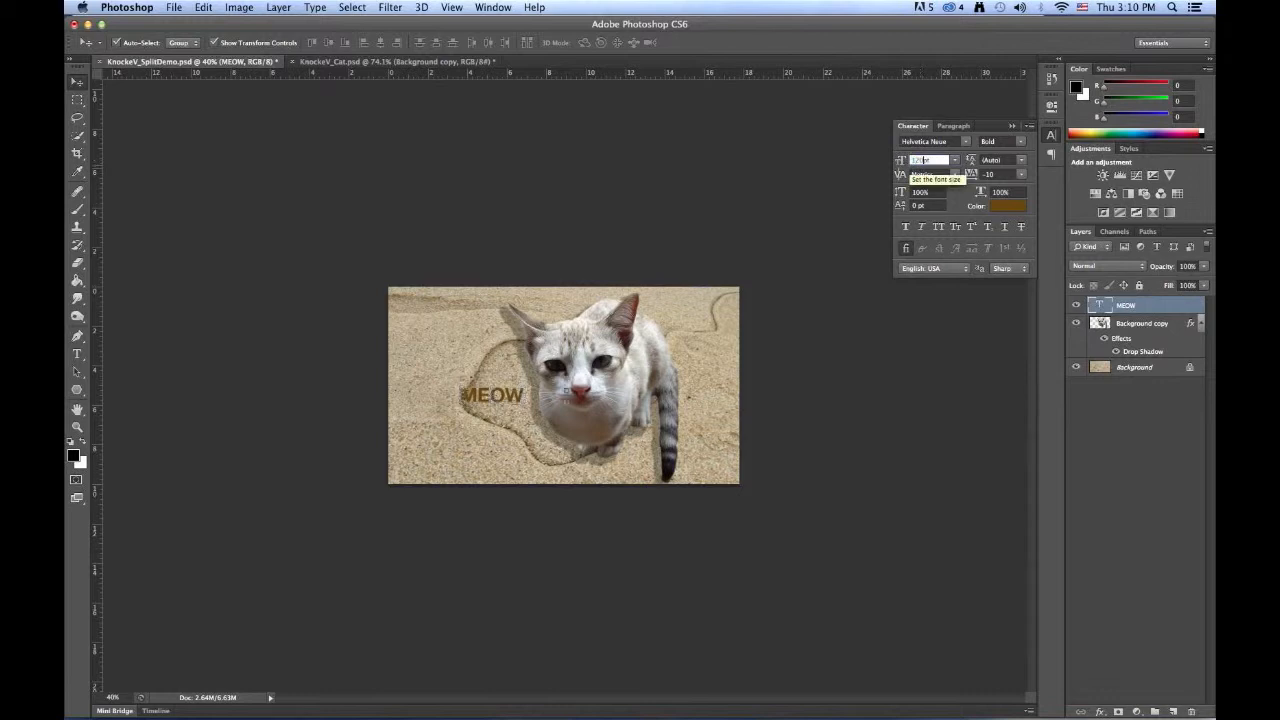
key(Return)
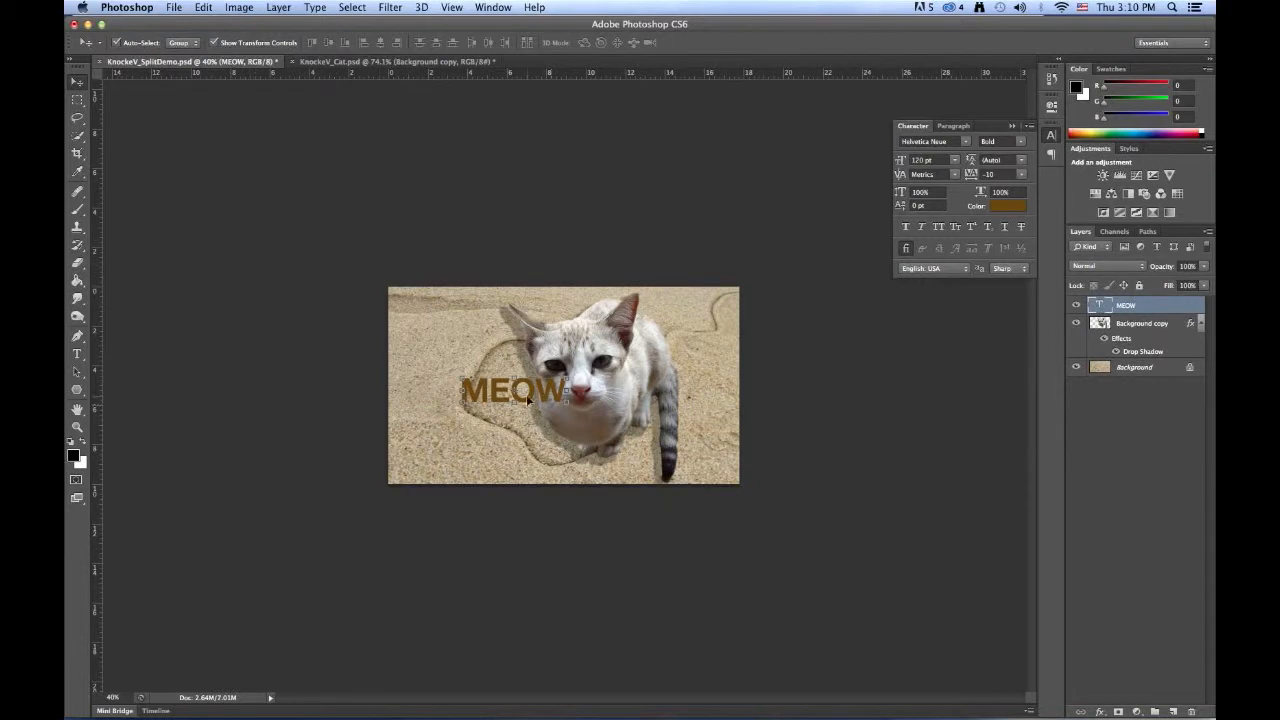
drag(521, 395, 482, 419)
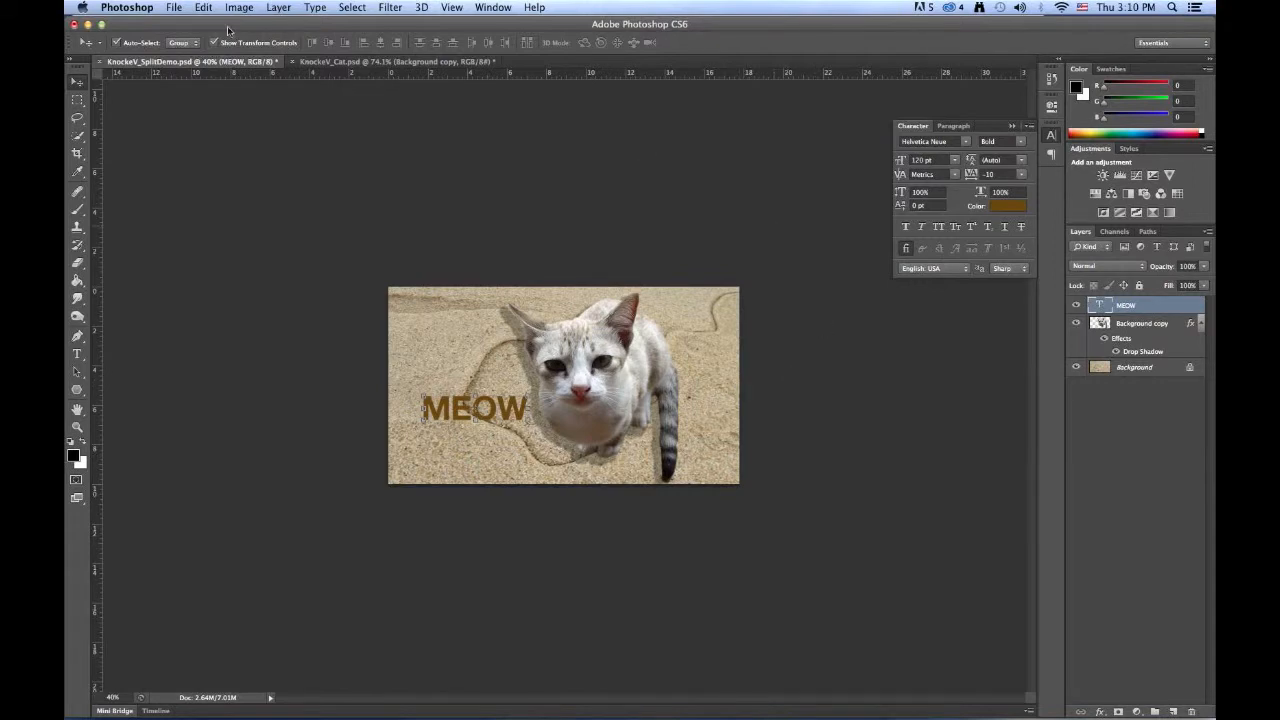
- Save the split-demo document again and quit the application, saving the changes to the cat document
click(173, 7)
click(184, 154)
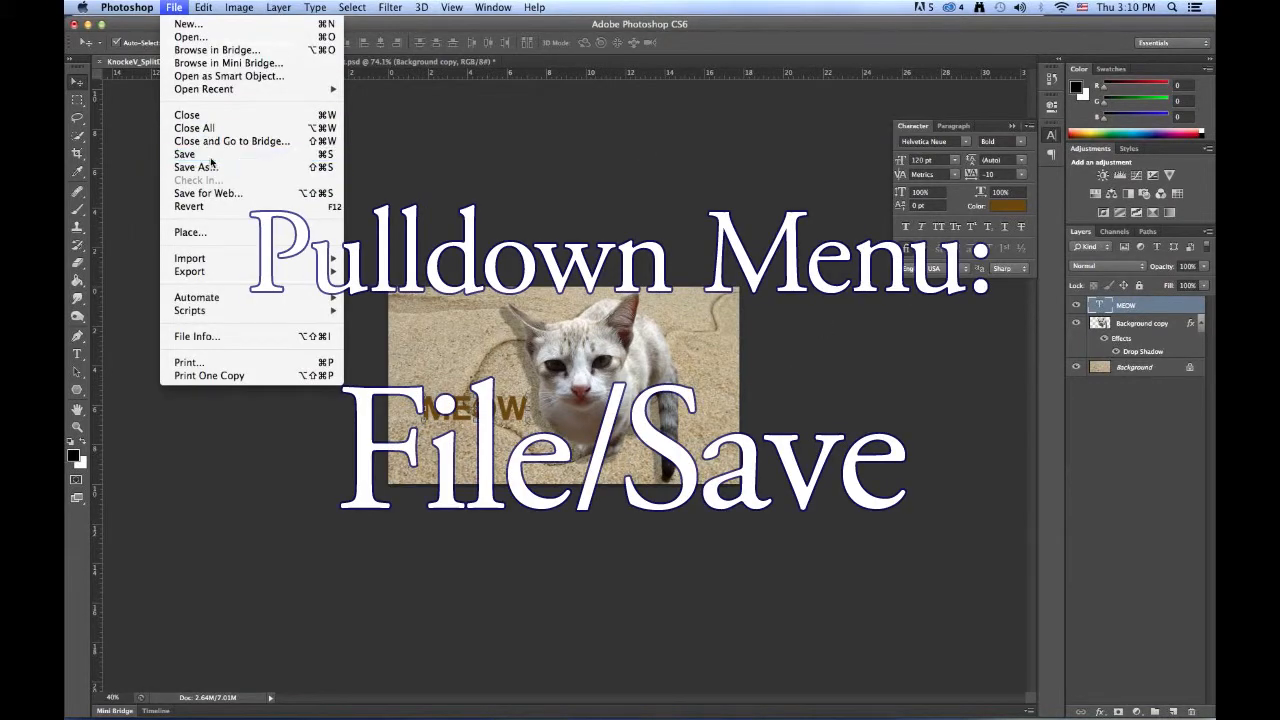
click(145, 8)
click(151, 140)
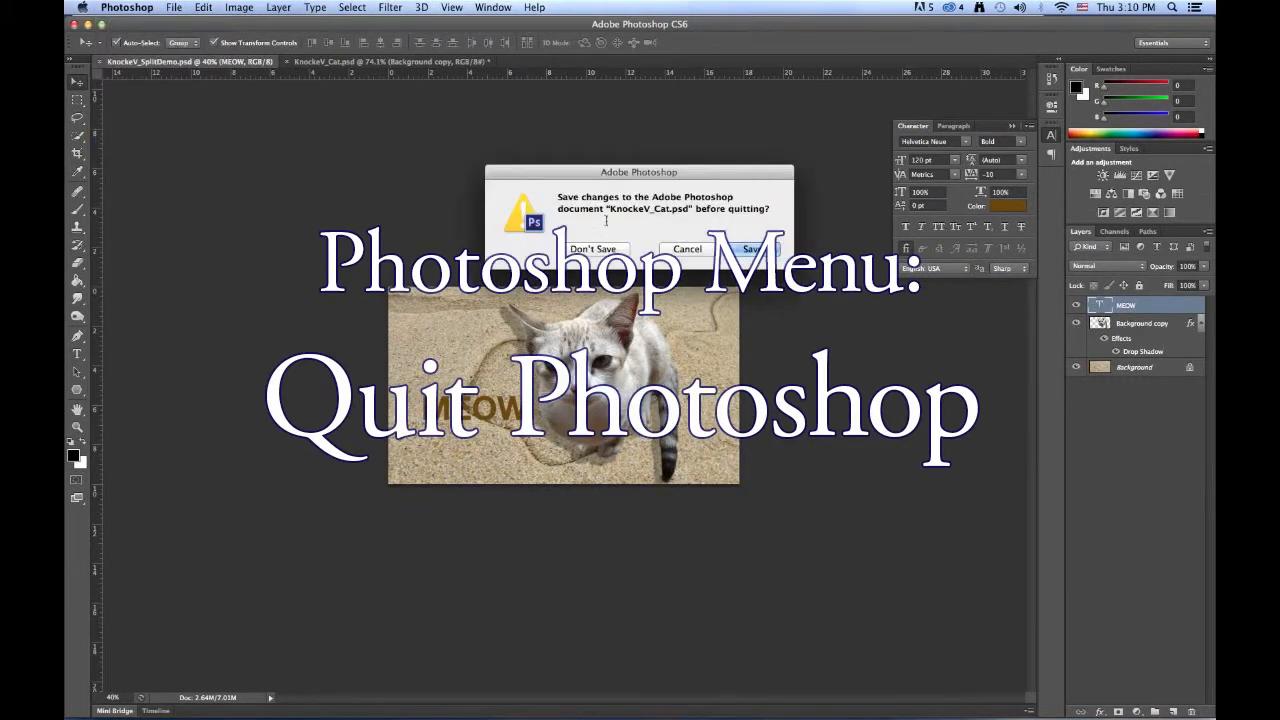
key(Return)
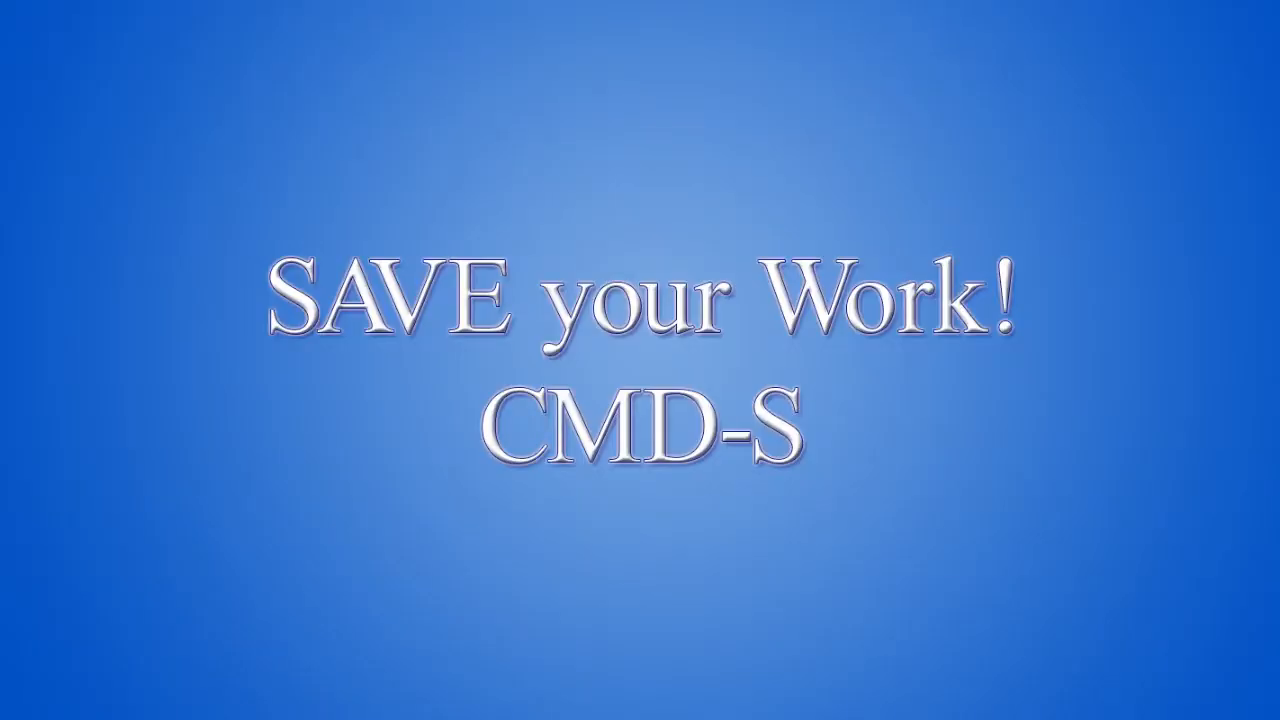